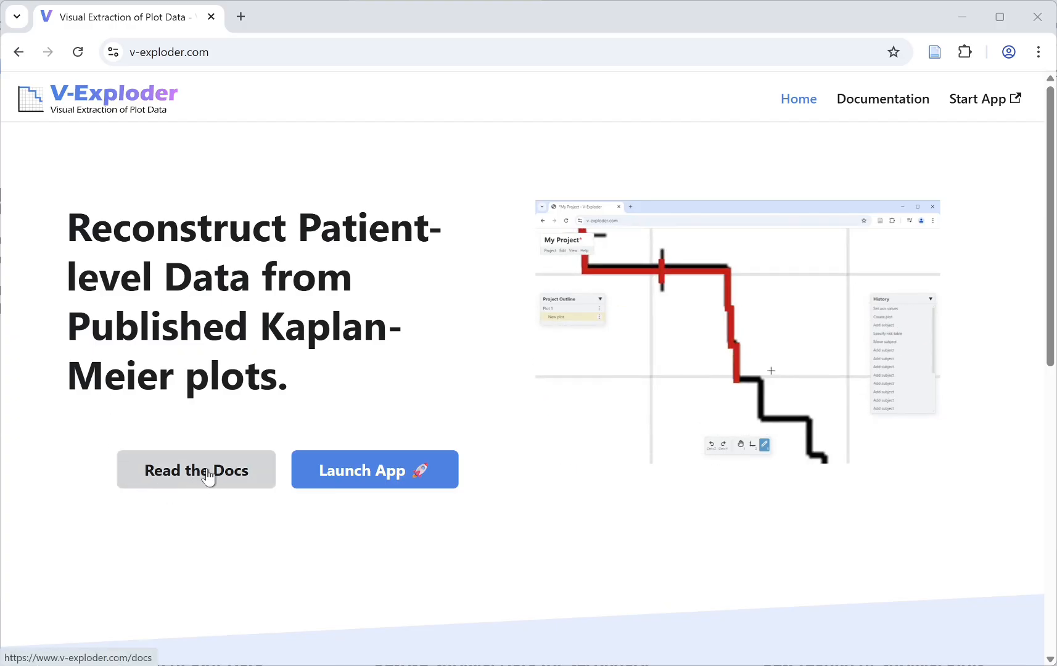
# Launch the V-Exploder web app and load its sample project.
pyautogui.click(346, 475)
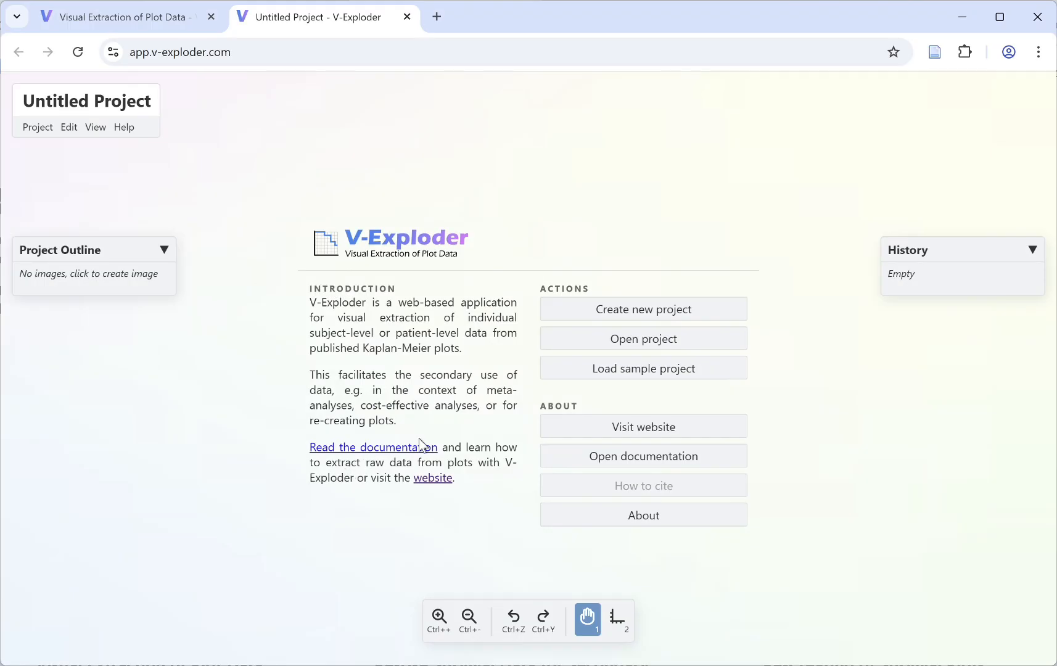
pyautogui.click(714, 373)
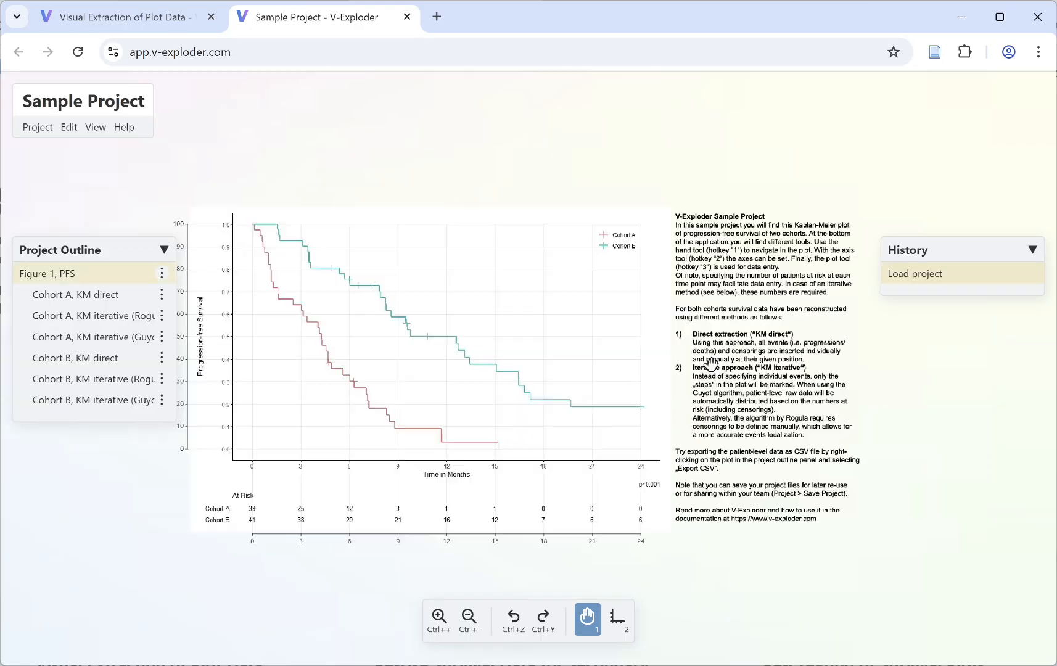
# Examine the extracted Cohort A direct curve and the Cohort B curves in the sample project's outline.
pyautogui.moveTo(557, 380); pyautogui.dragTo(622, 350)
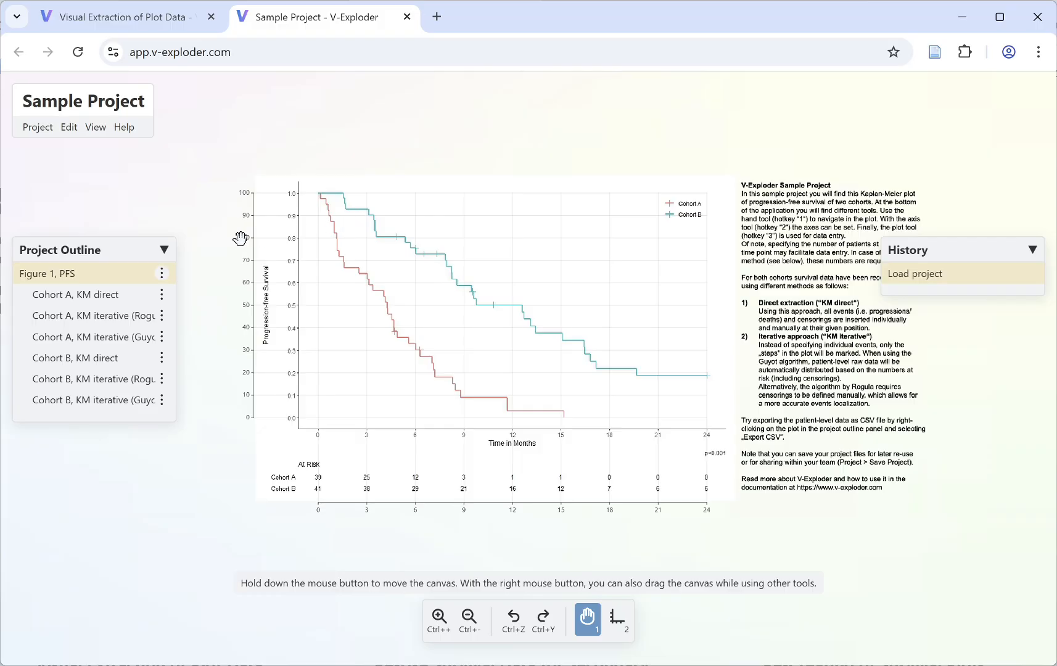
pyautogui.click(75, 295)
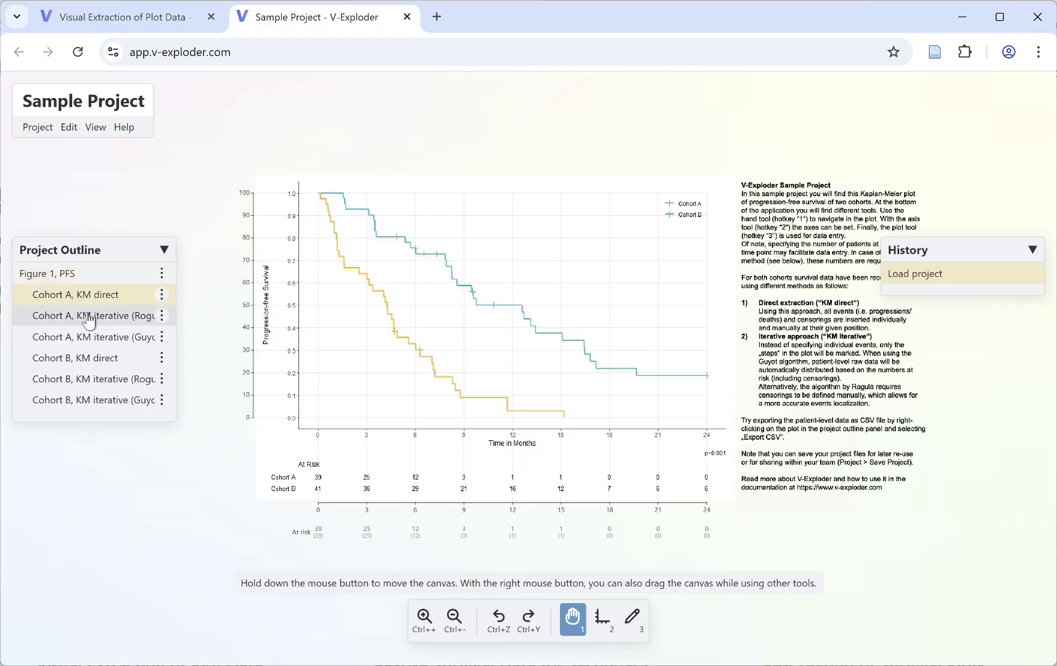
pyautogui.click(91, 364)
pyautogui.click(94, 378)
pyautogui.click(99, 400)
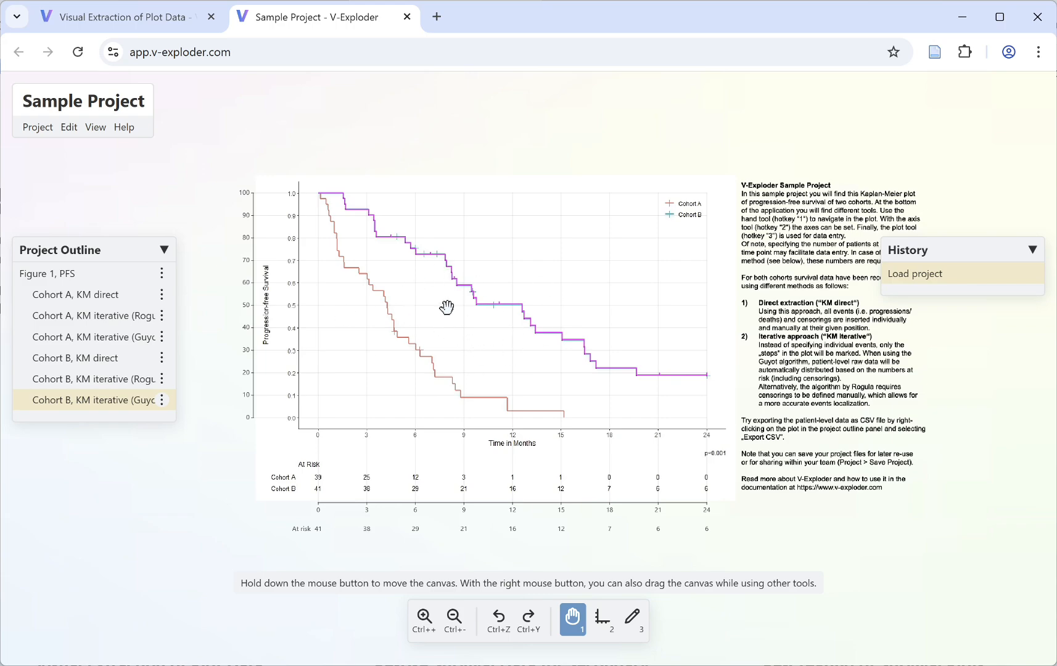
# Close the sample project and create a new, empty project.
pyautogui.click(39, 131)
pyautogui.click(90, 401)
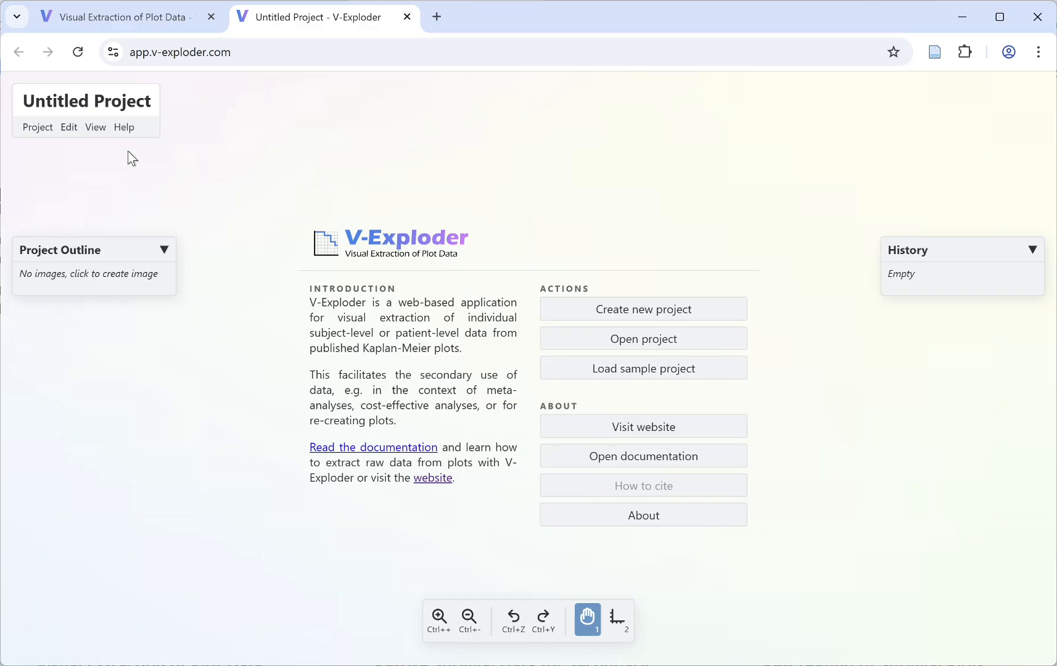
pyautogui.click(43, 131)
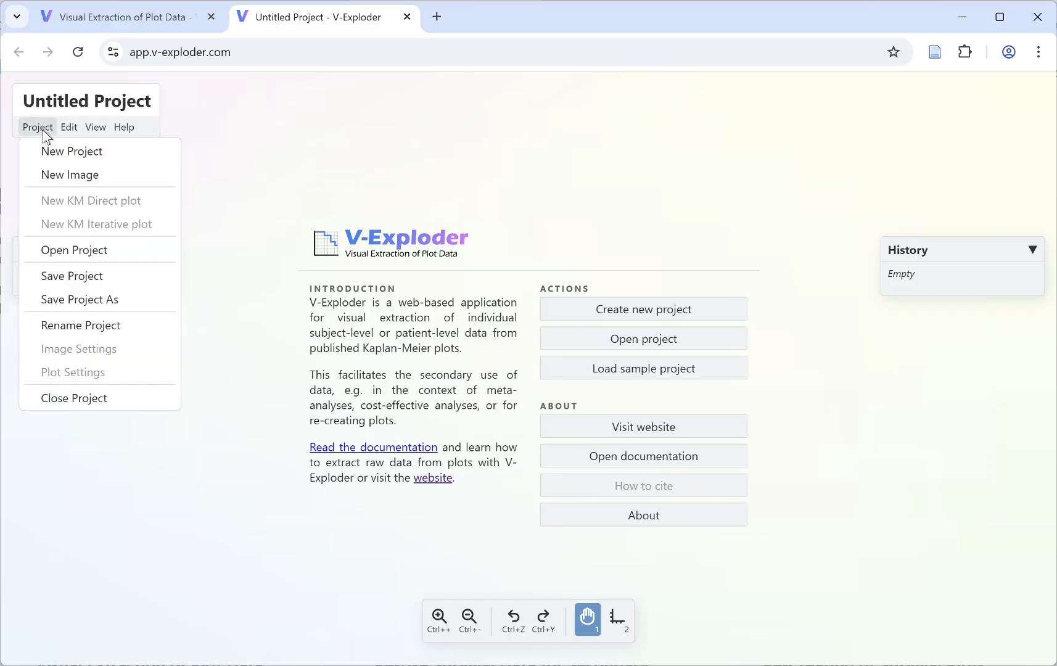
pyautogui.click(43, 153)
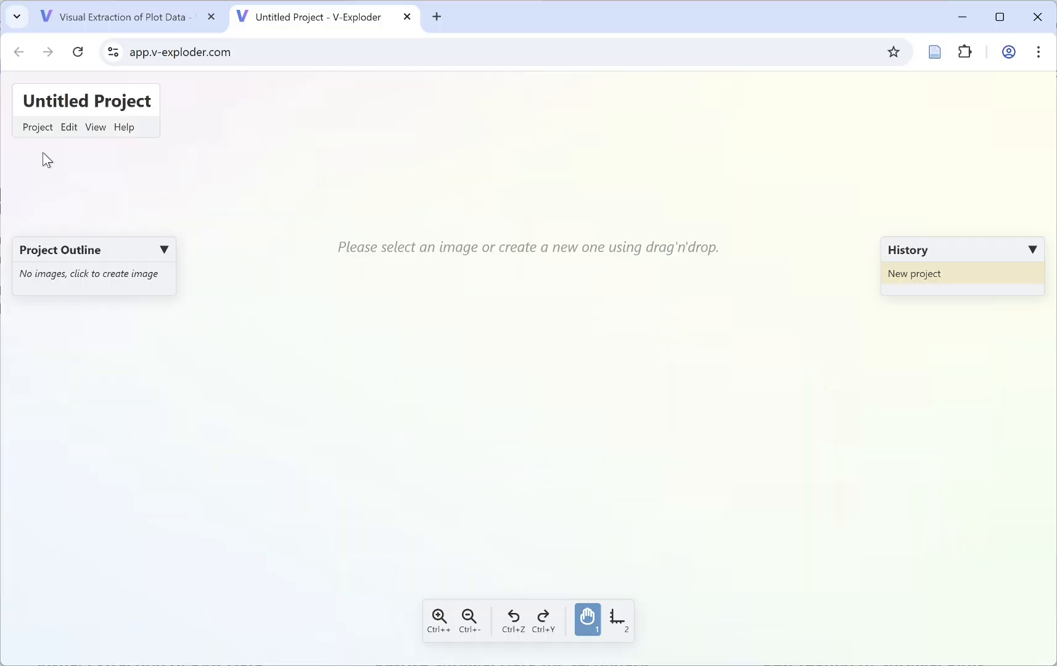
# Rename the new project as "Sample project".
pyautogui.click(91, 105)
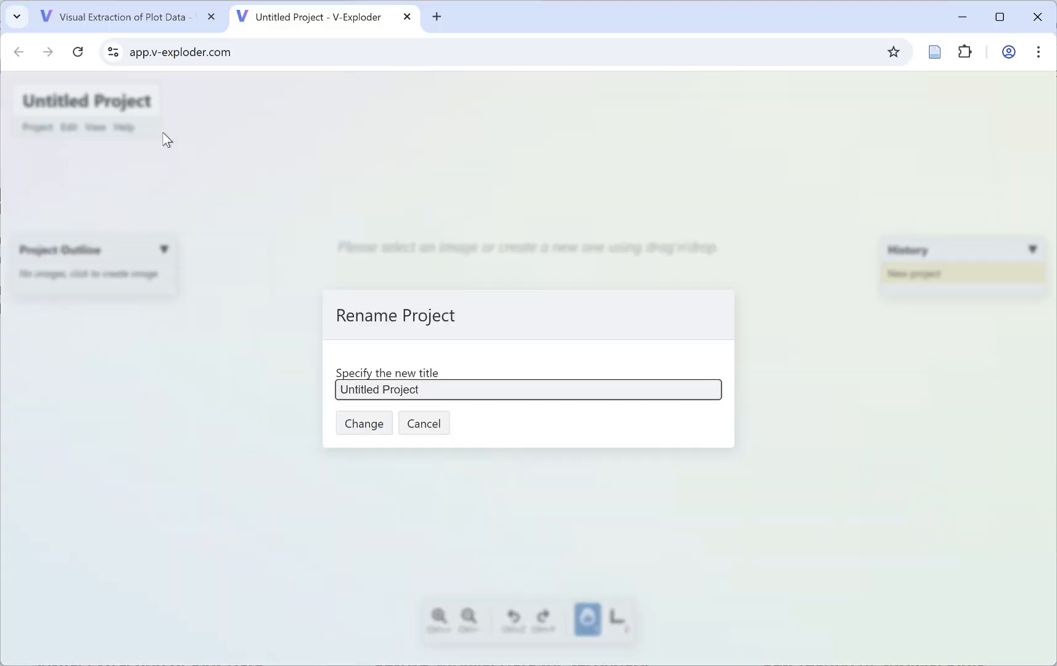
pyautogui.moveTo(457, 383); pyautogui.dragTo(327, 395)
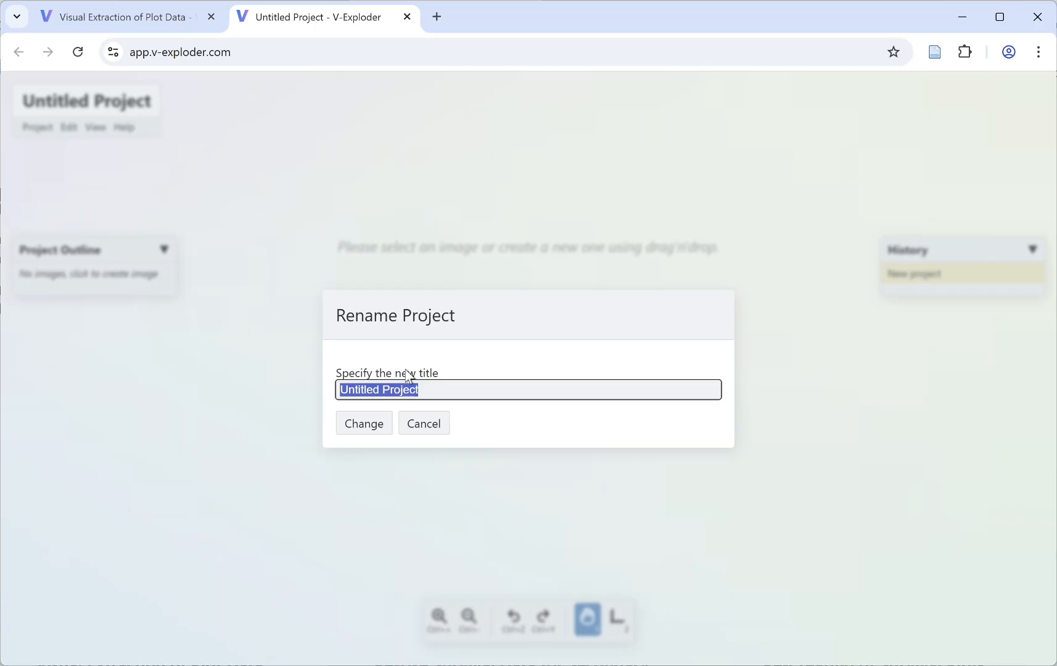
pyautogui.write('Samp')
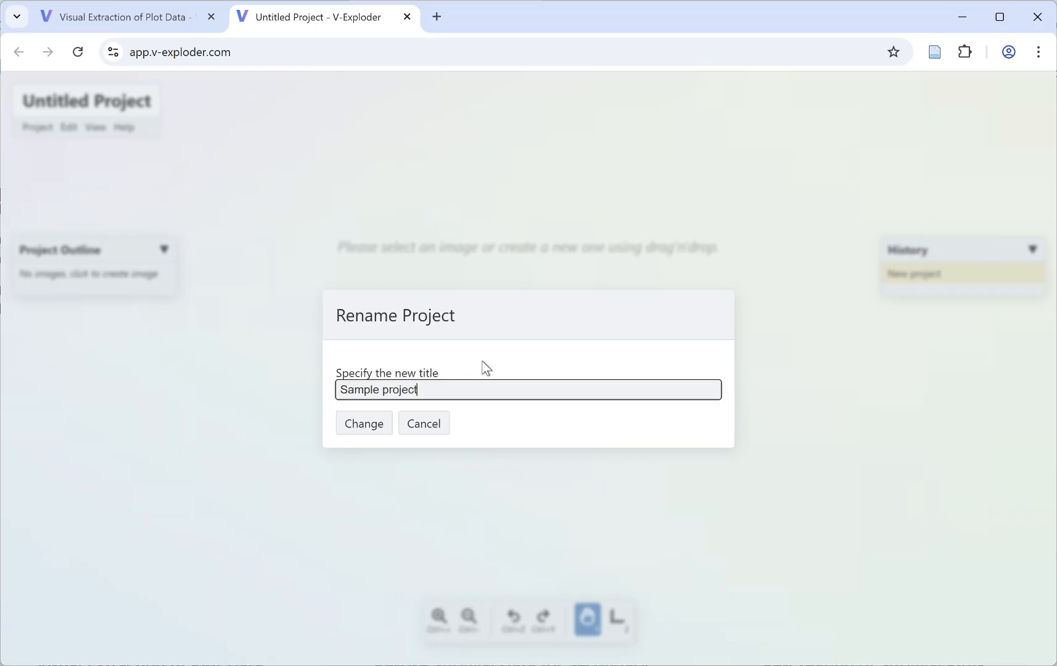
pyautogui.click(382, 424)
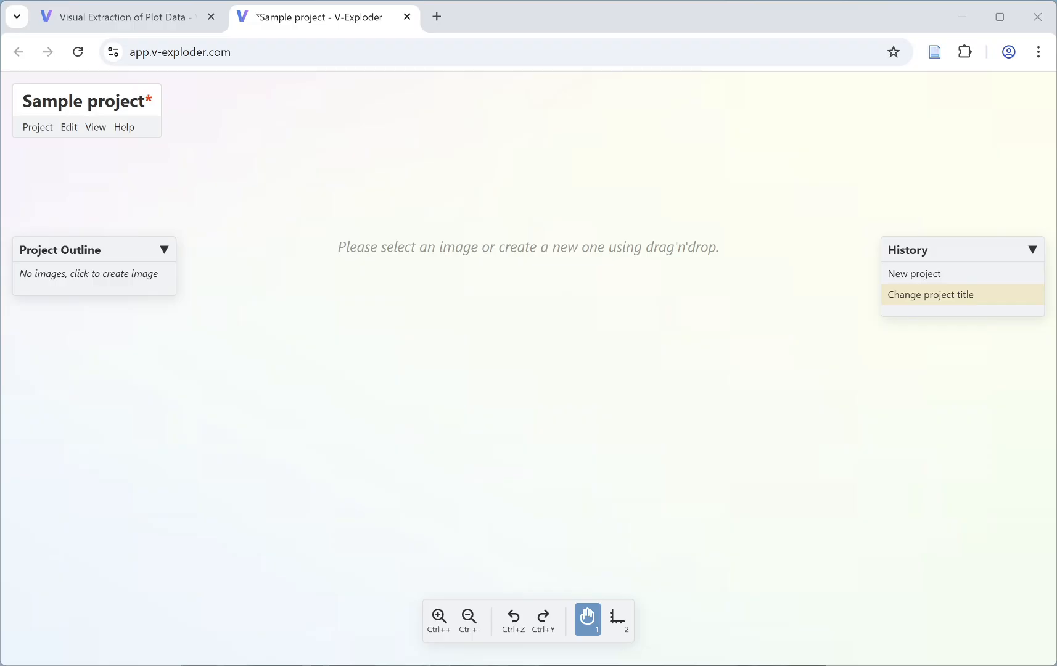
# Import reference-plot.png from the V-Exploder folder in File Explorer into the project and label the image "Figure 1".
pyautogui.hotkey('alt', 'Tab')
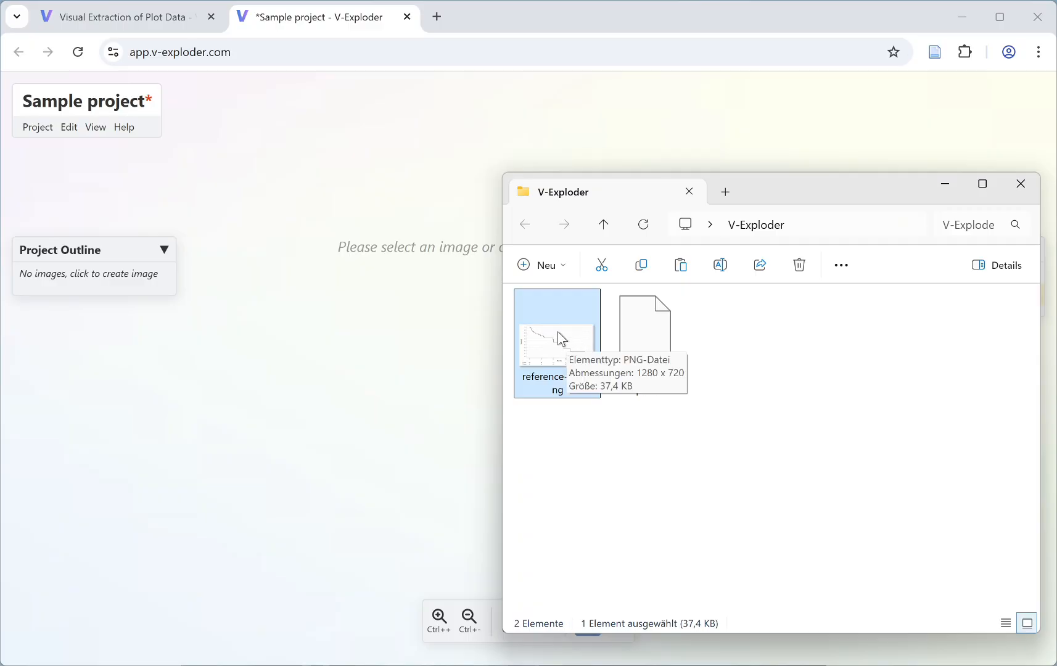
pyautogui.moveTo(559, 337); pyautogui.dragTo(338, 360)
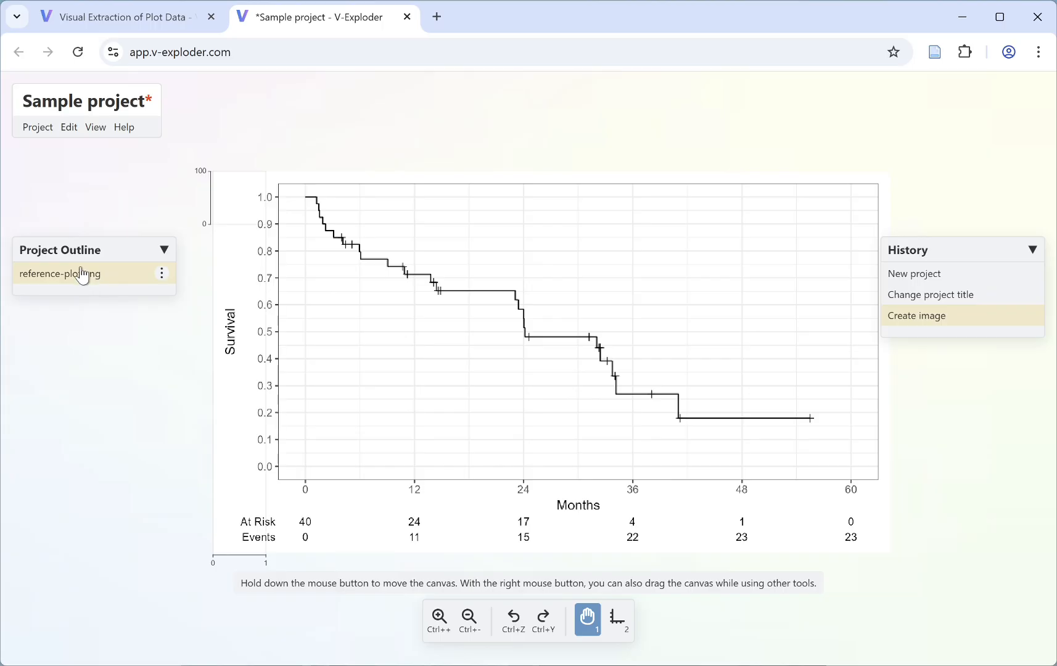
pyautogui.click(161, 273)
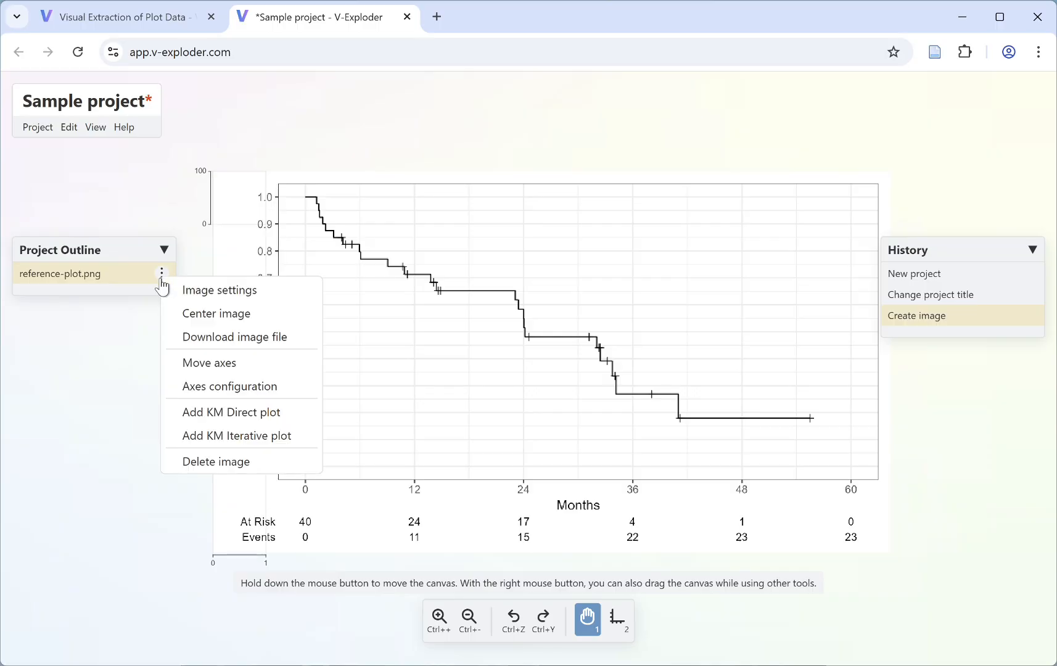
pyautogui.click(196, 298)
pyautogui.moveTo(487, 359); pyautogui.dragTo(238, 358)
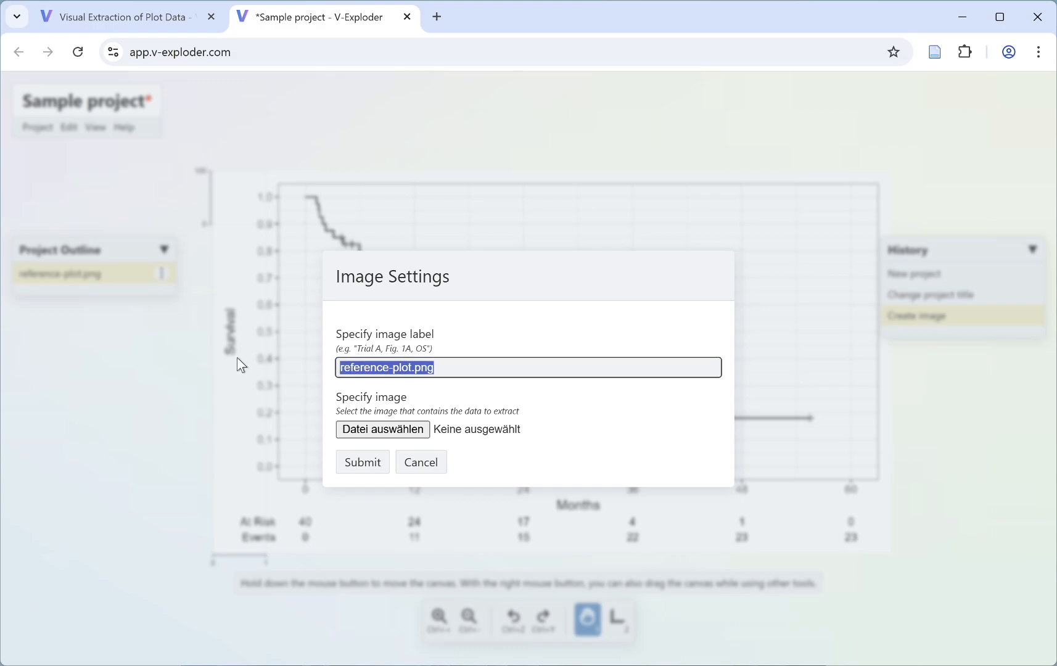
pyautogui.write('Figure 1')
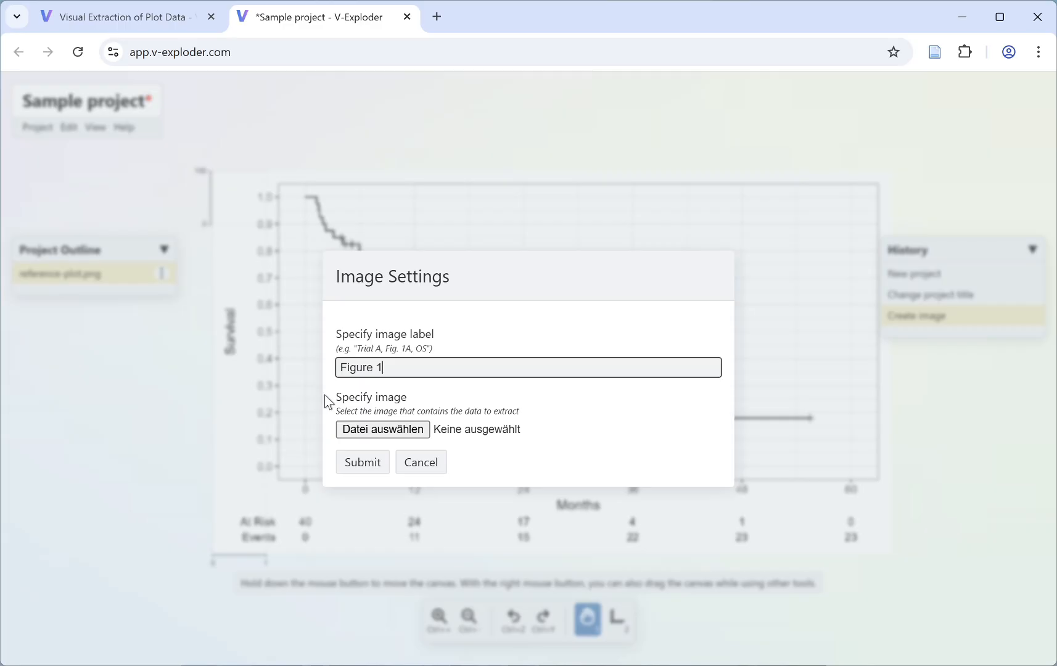
pyautogui.click(363, 463)
pyautogui.moveTo(349, 457); pyautogui.dragTo(361, 421)
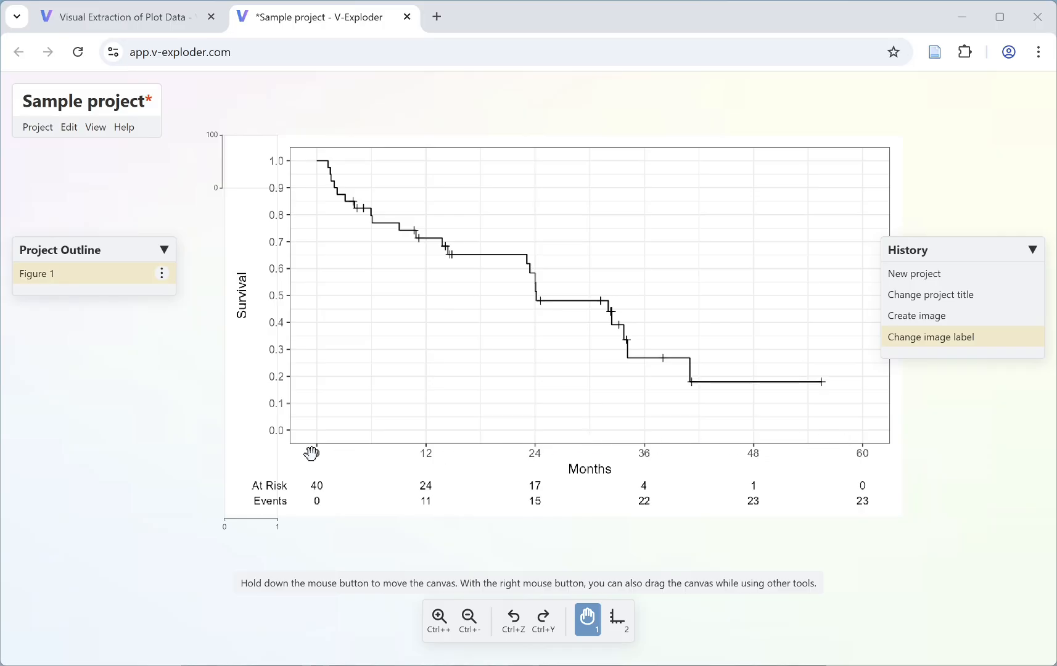
pyautogui.moveTo(311, 453); pyautogui.dragTo(364, 420)
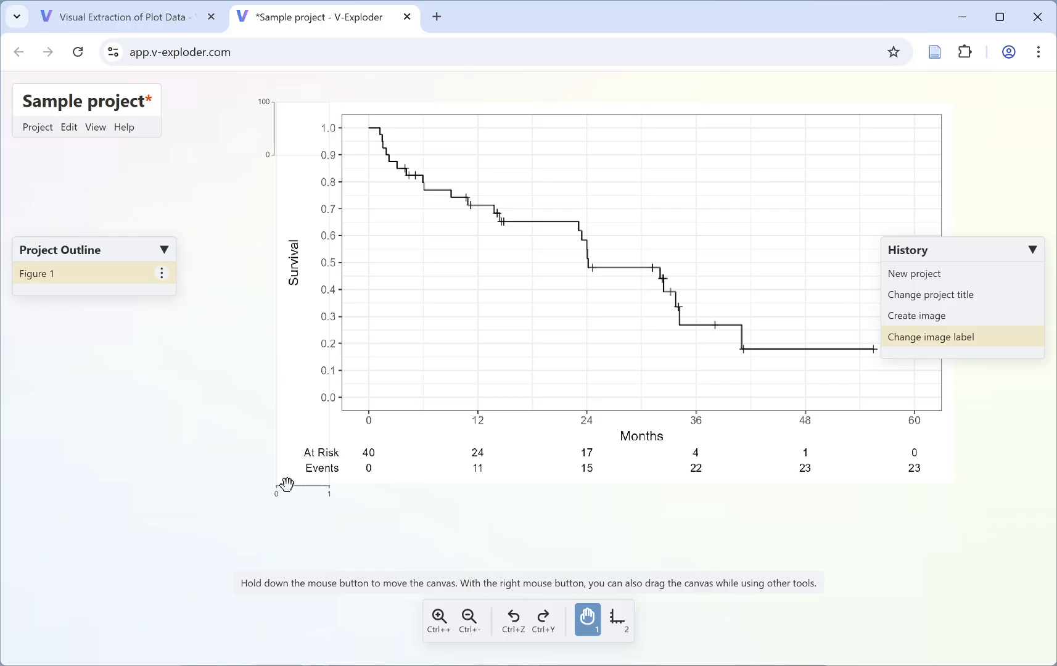
pyautogui.moveTo(317, 483); pyautogui.dragTo(318, 520)
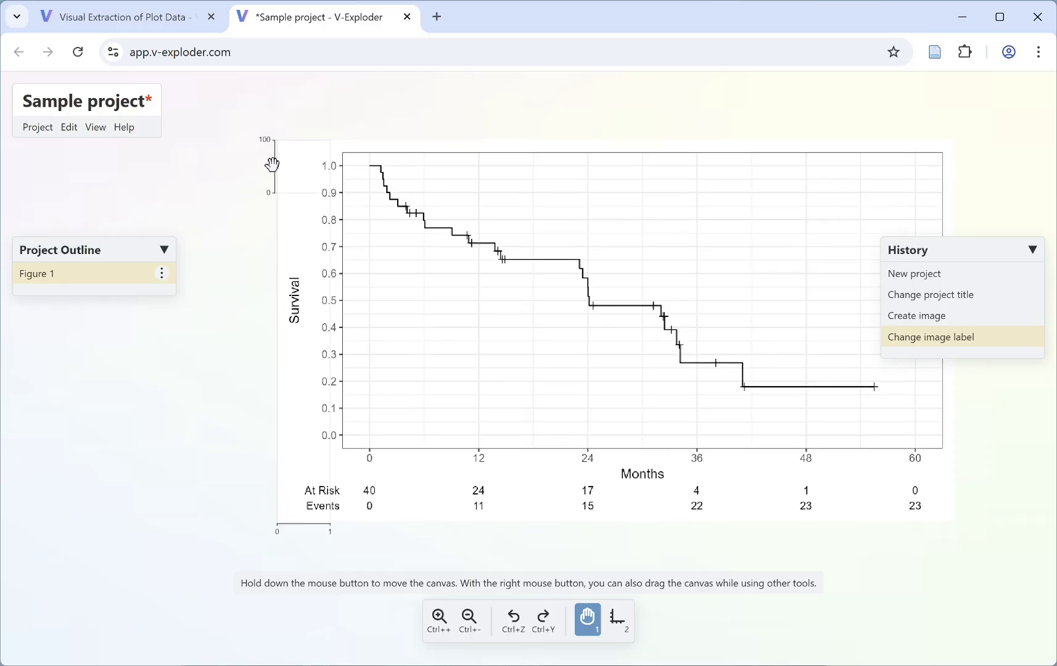
pyautogui.moveTo(618, 354); pyautogui.dragTo(521, 337)
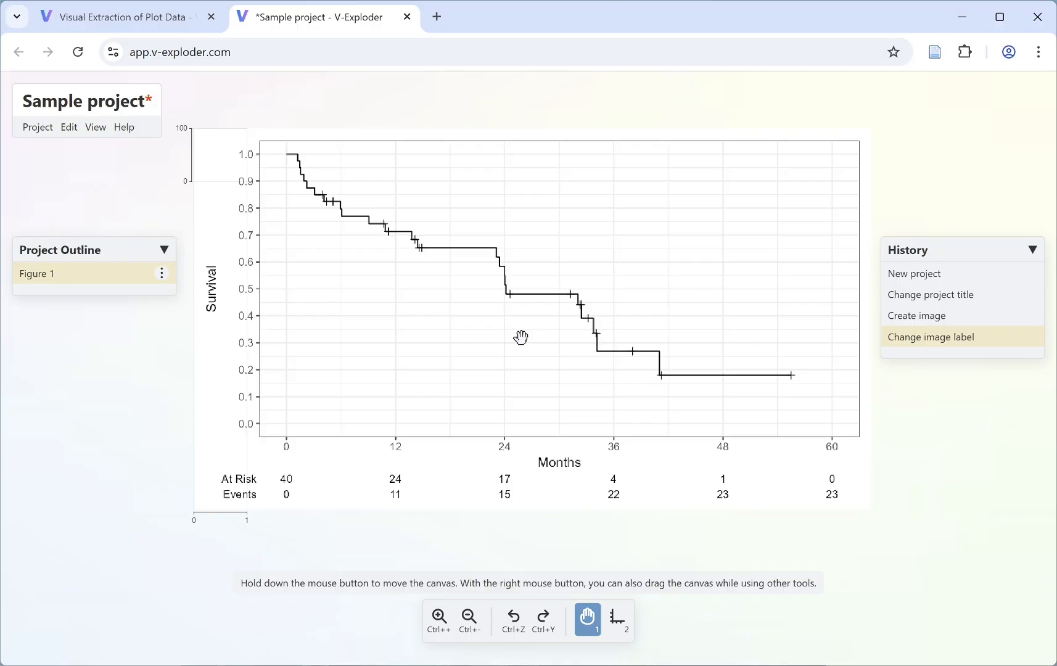
pyautogui.click(162, 274)
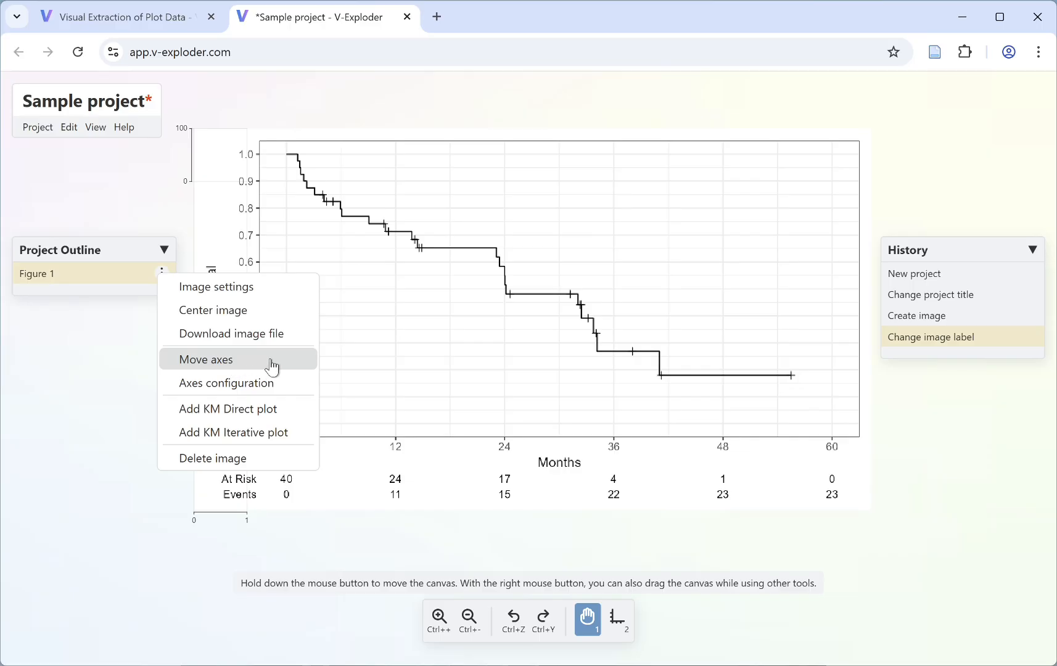
pyautogui.click(272, 366)
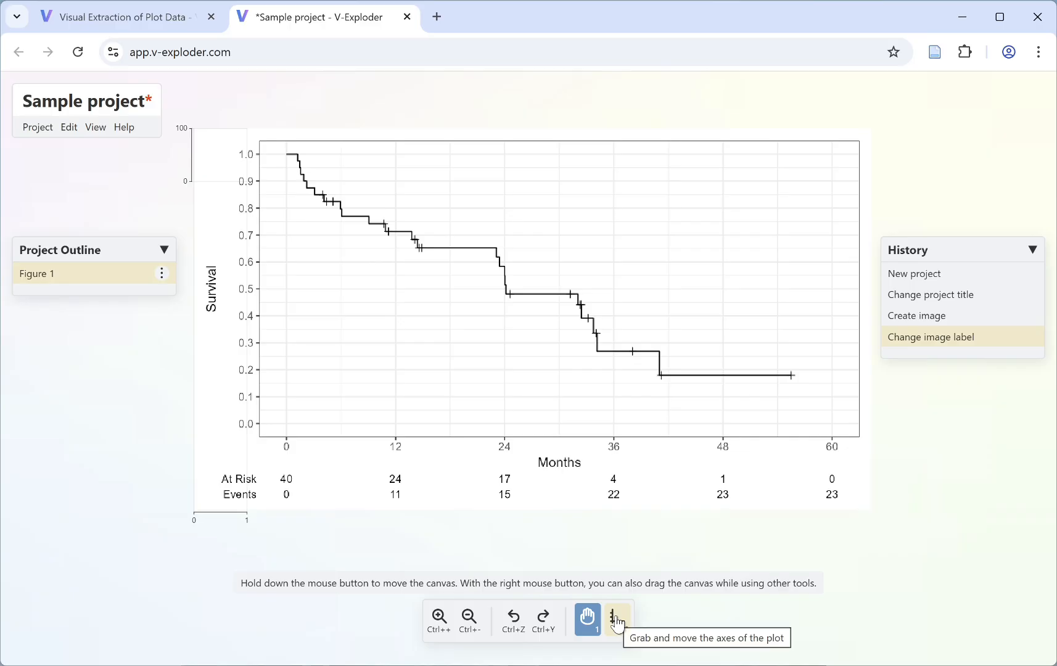
pyautogui.click(616, 623)
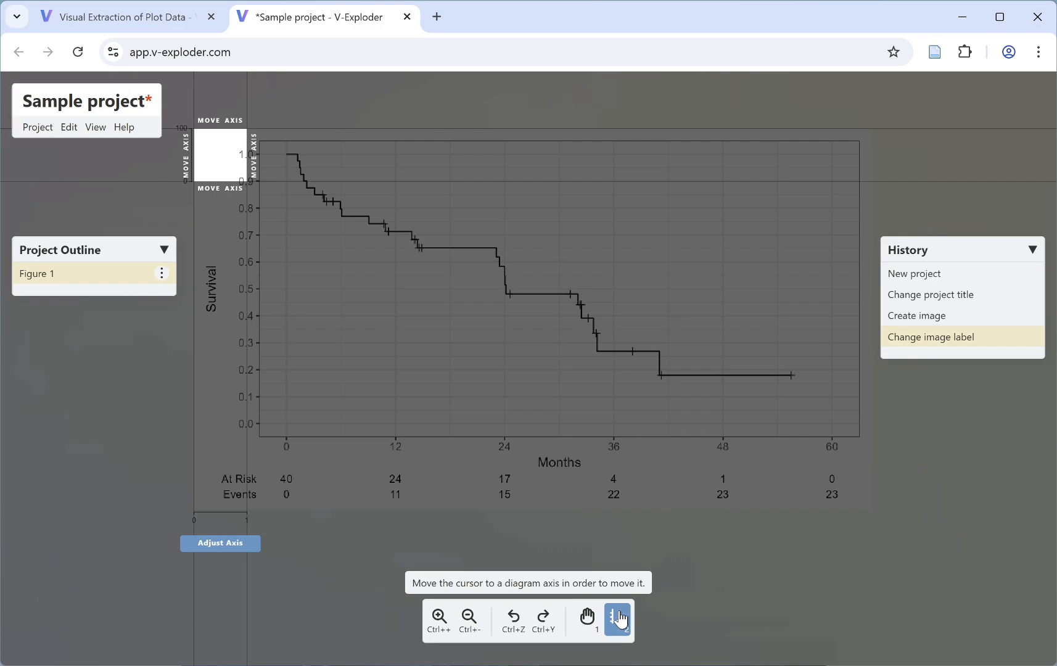
pyautogui.click(587, 618)
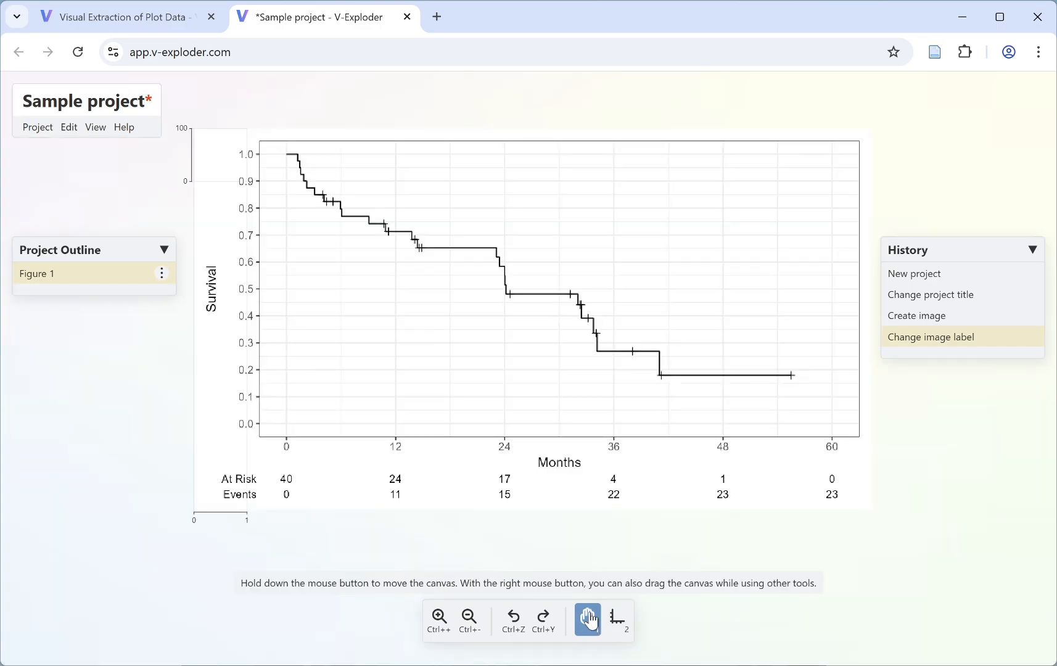
pyautogui.moveTo(545, 399); pyautogui.dragTo(571, 427)
# Move the axes of Figure 1 to roughly enclose the plot from 0 to 60 months and from 0.0 to 1.0 survival.
pyautogui.click(617, 616)
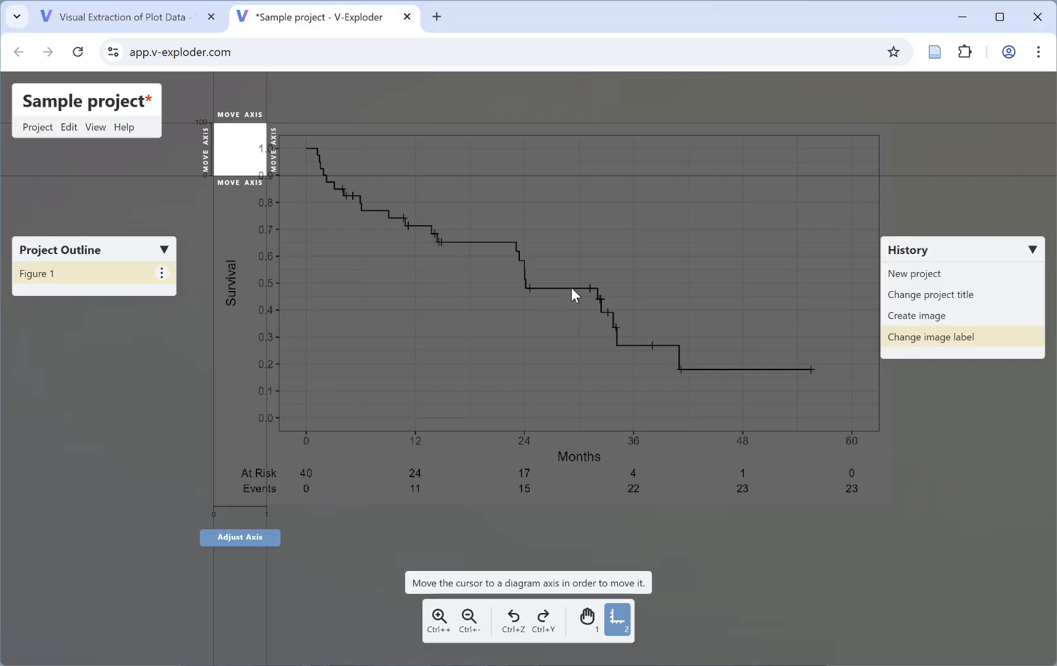
pyautogui.moveTo(506, 279); pyautogui.dragTo(347, 392)
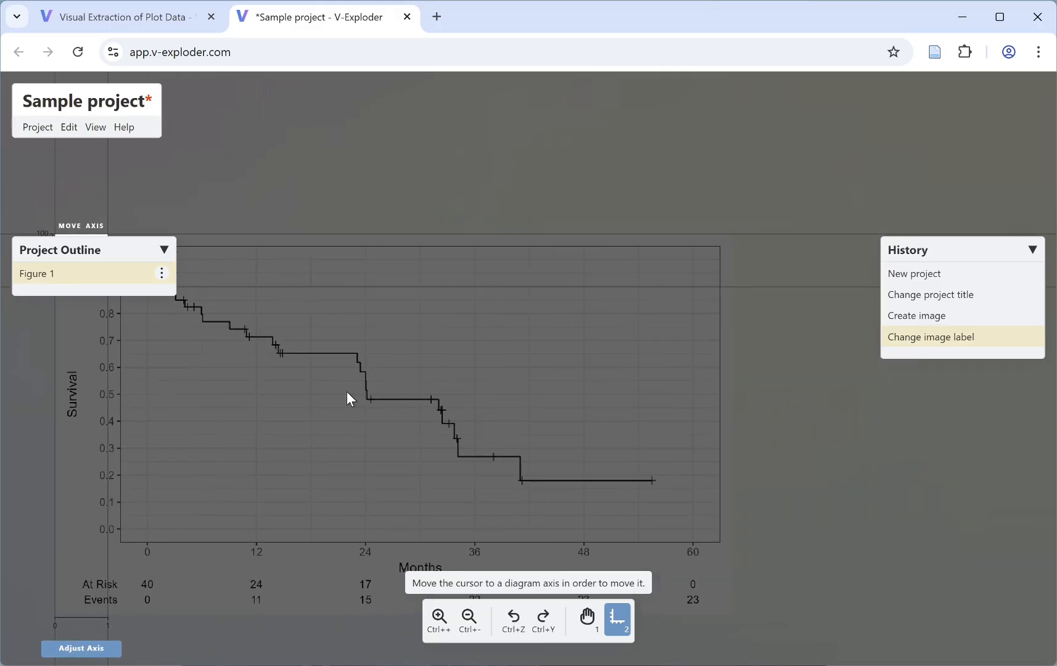
pyautogui.moveTo(294, 439); pyautogui.dragTo(543, 320)
pyautogui.moveTo(434, 254); pyautogui.dragTo(428, 325)
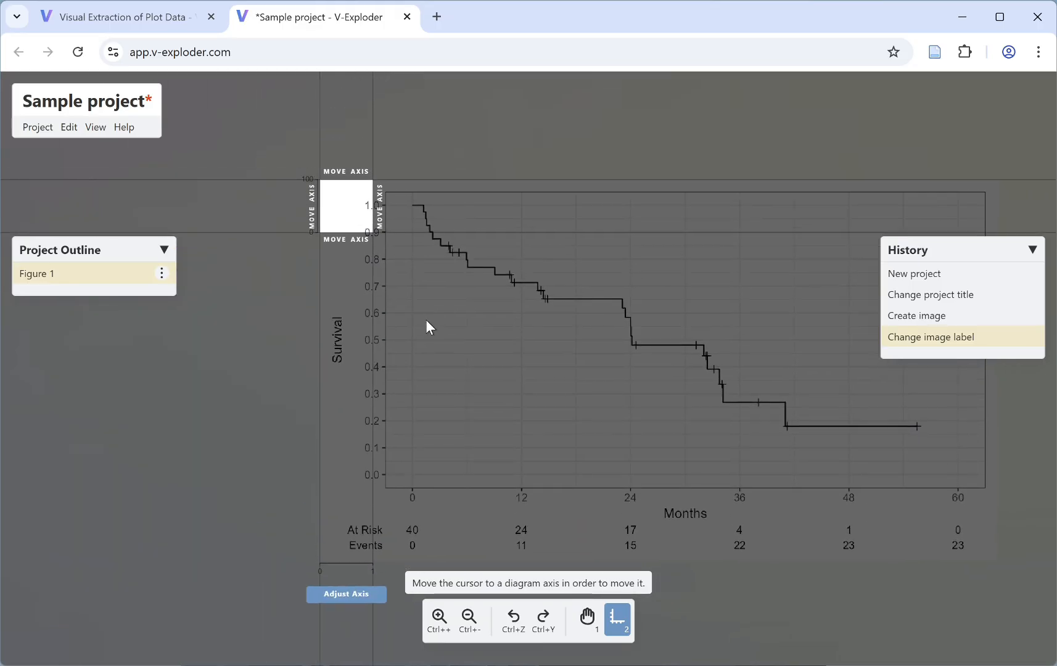
pyautogui.moveTo(405, 252); pyautogui.dragTo(375, 234)
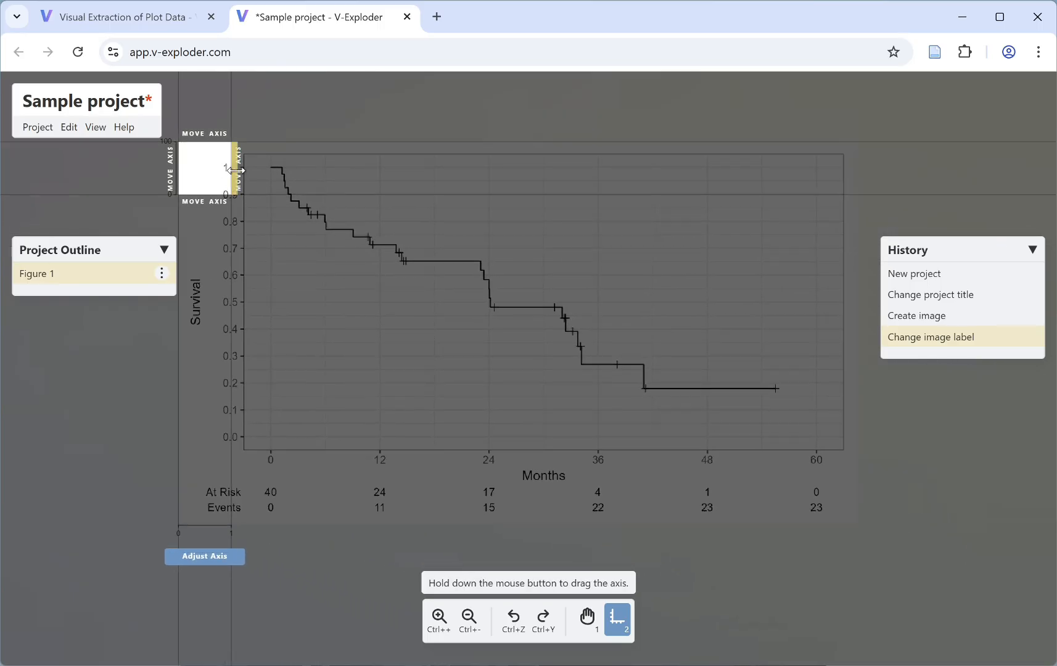
pyautogui.moveTo(236, 170); pyautogui.dragTo(763, 434)
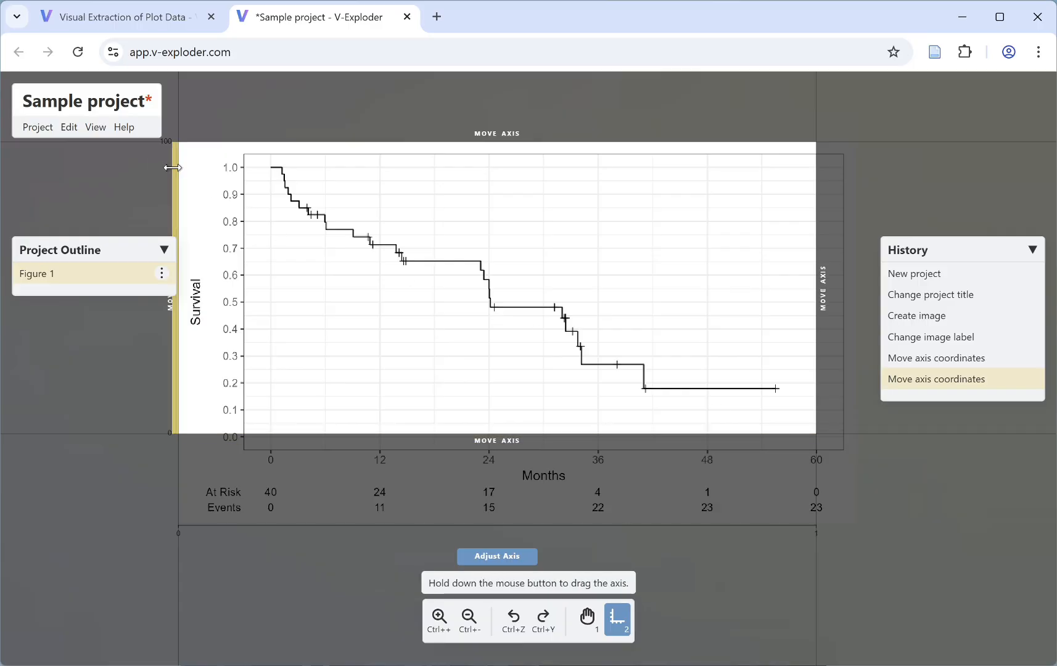
pyautogui.moveTo(173, 167); pyautogui.dragTo(269, 165)
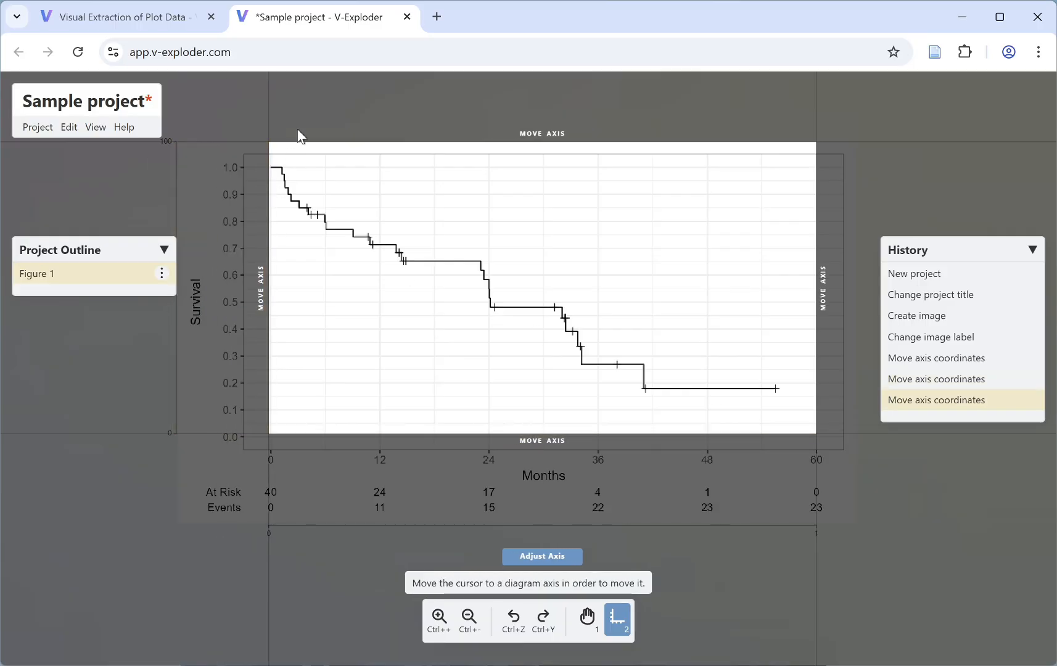
pyautogui.moveTo(301, 163); pyautogui.dragTo(300, 166)
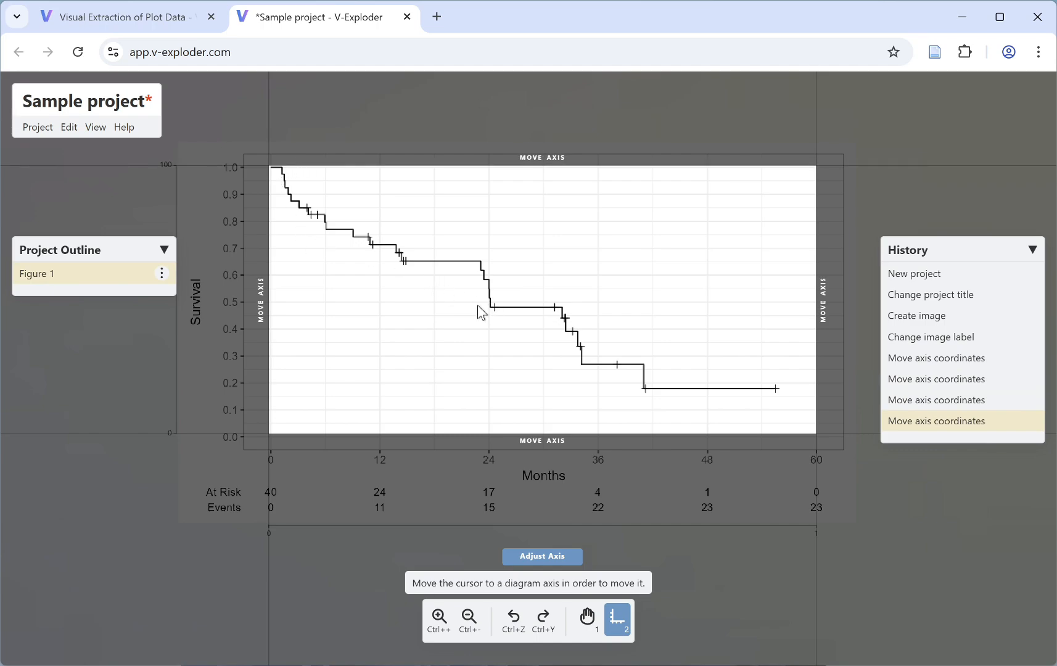
# Align Figure 1's upper axis line exactly with the 1.0 survival gridline and its left axis line with month 0.
pyautogui.moveTo(482, 313); pyautogui.dragTo(545, 374)
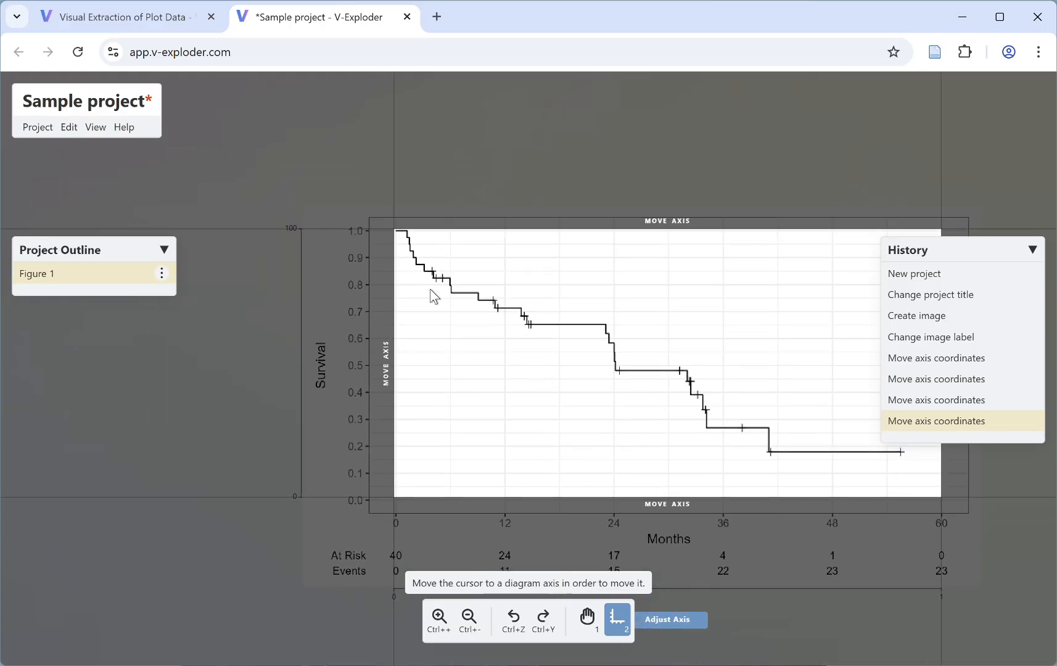
pyautogui.scroll(5, 385, 225)
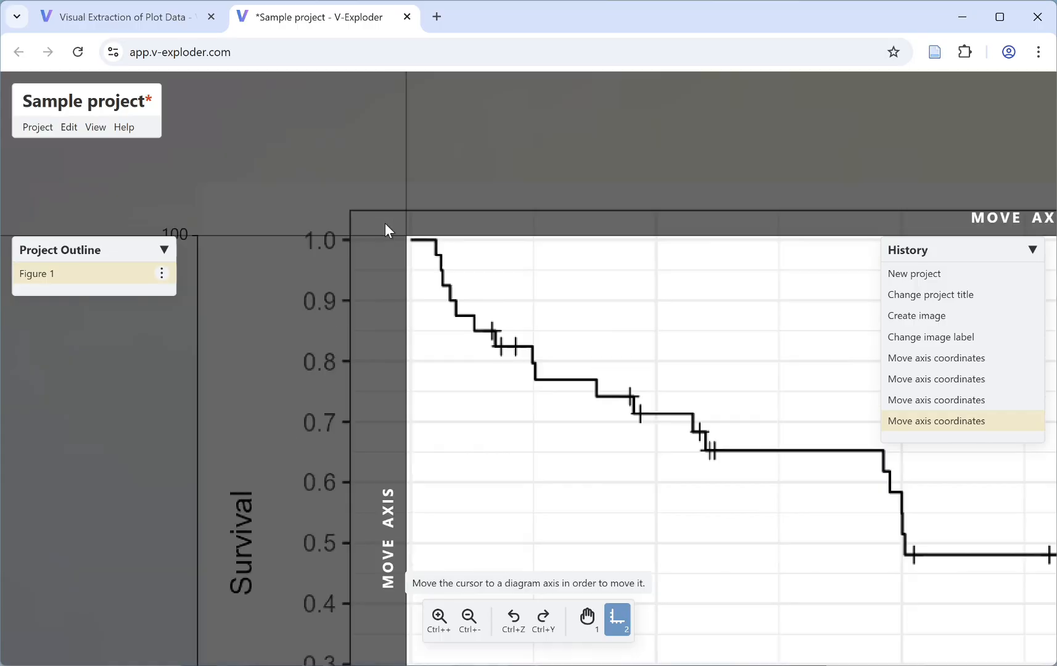
pyautogui.scroll(1, 388, 223)
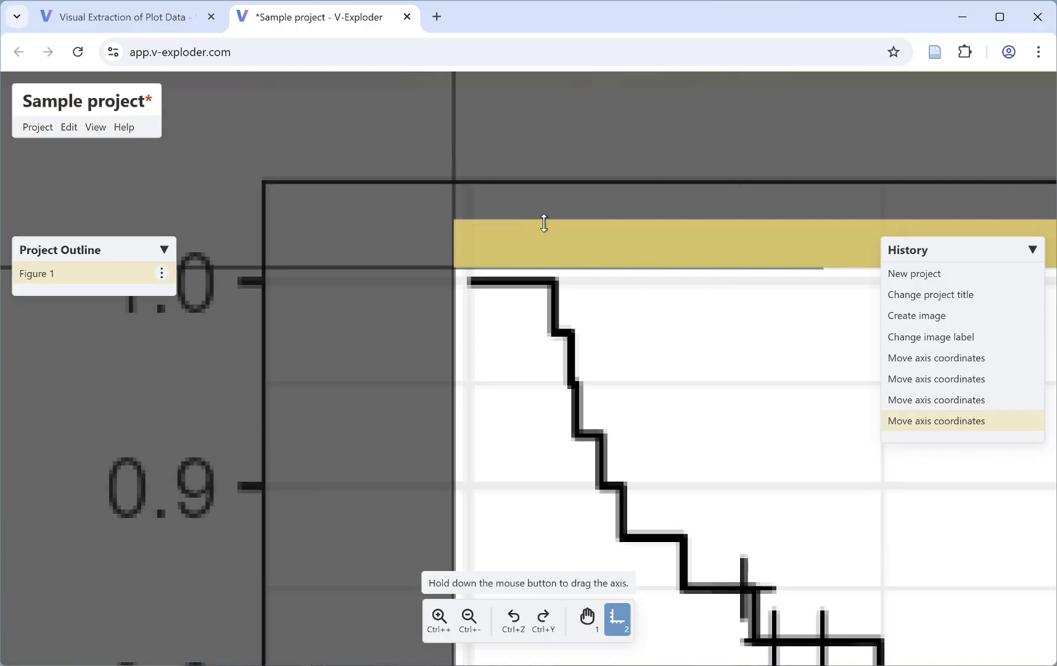
pyautogui.moveTo(573, 238); pyautogui.dragTo(631, 281)
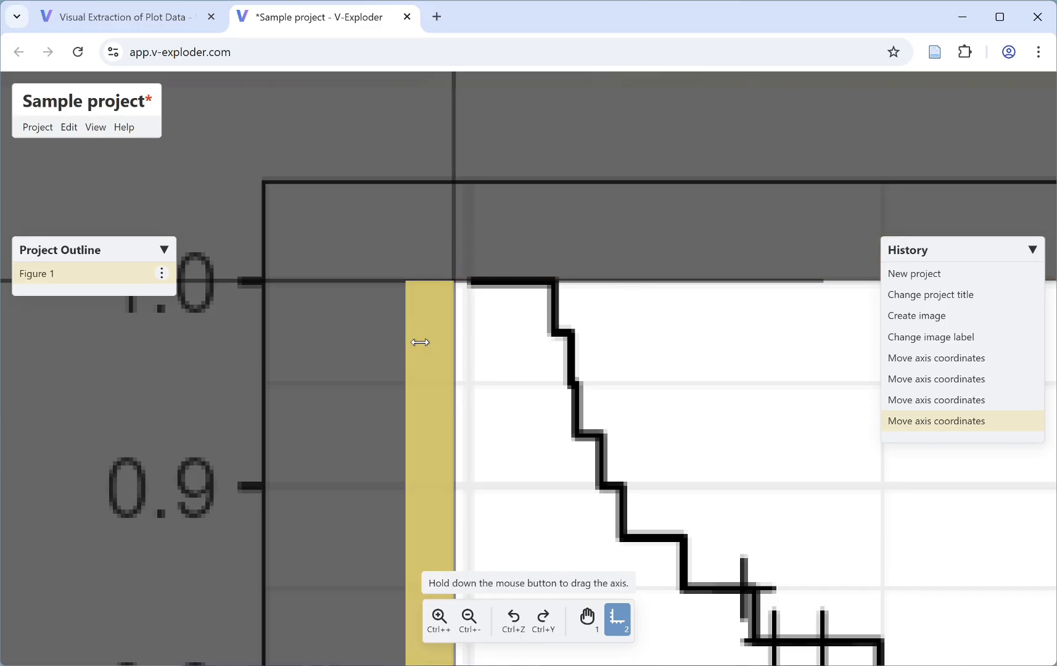
pyautogui.moveTo(422, 343); pyautogui.dragTo(468, 362)
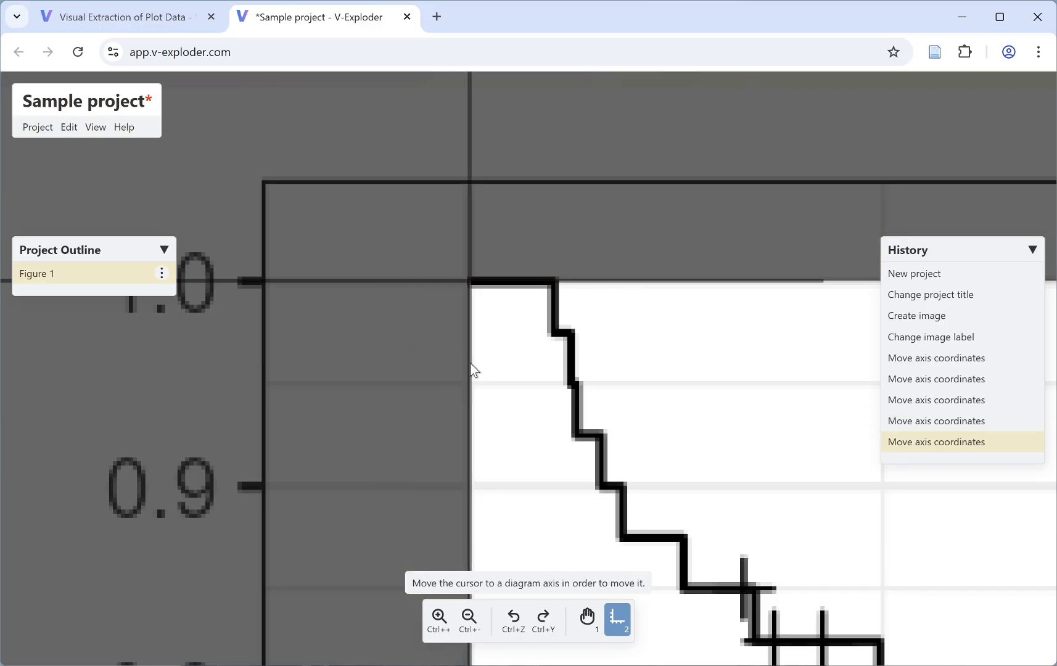
# Align Figure 1's lower axis line exactly with 0.0 survival and its right axis line with month 60, and leave axis moving.
pyautogui.scroll(-4, 473, 369)
pyautogui.scroll(5, 457, 454)
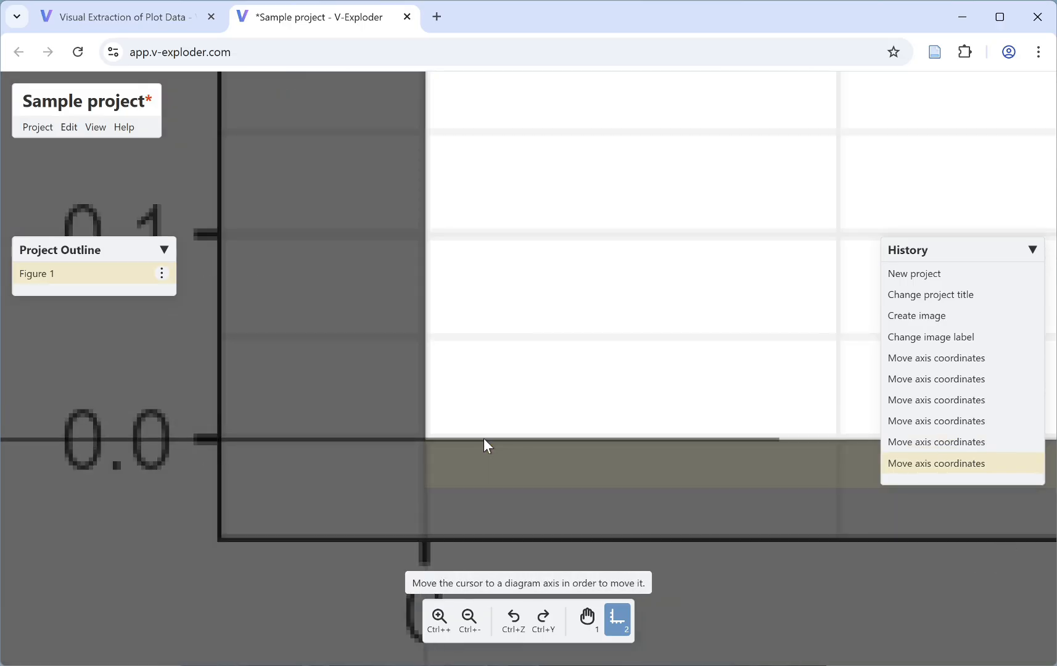
pyautogui.scroll(-5, 486, 441)
pyautogui.scroll(5, 620, 336)
pyautogui.moveTo(624, 337); pyautogui.dragTo(635, 314)
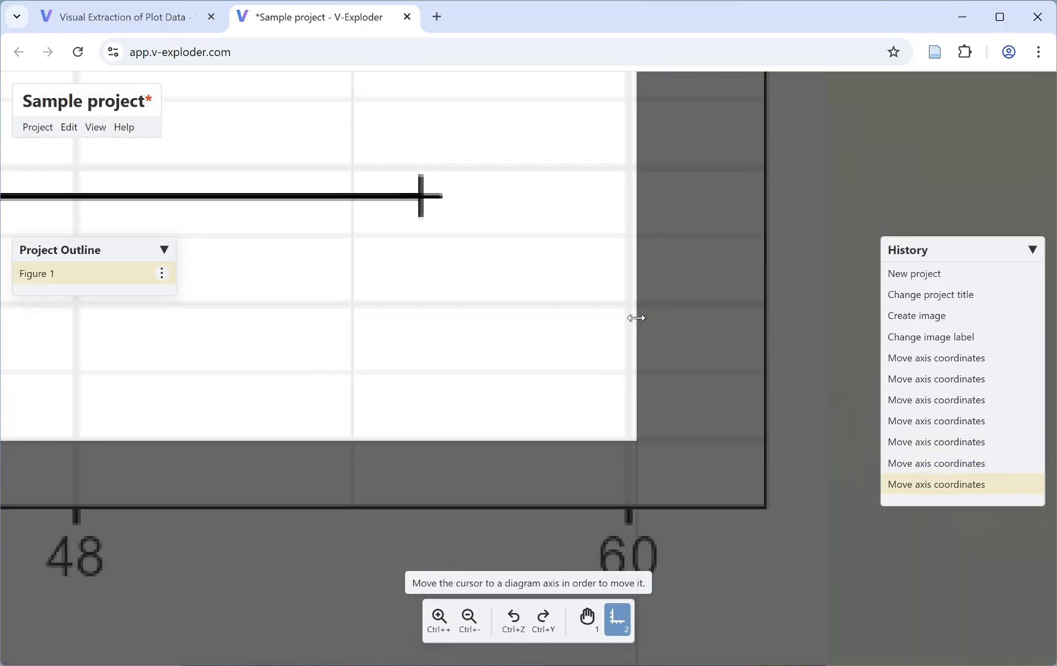
pyautogui.scroll(-5, 626, 315)
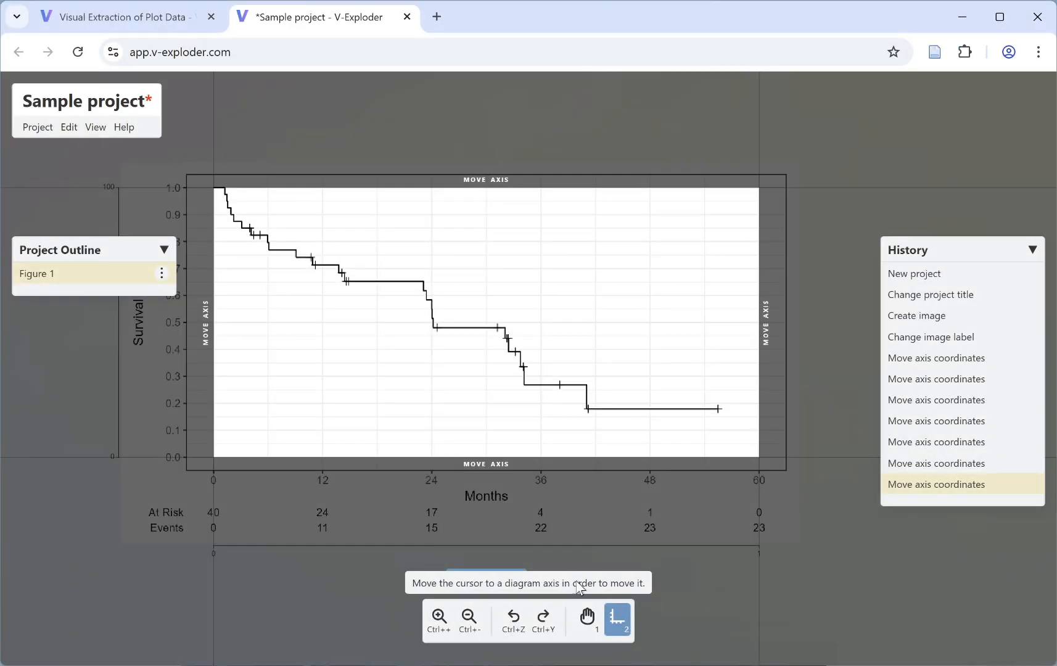
pyautogui.click(588, 616)
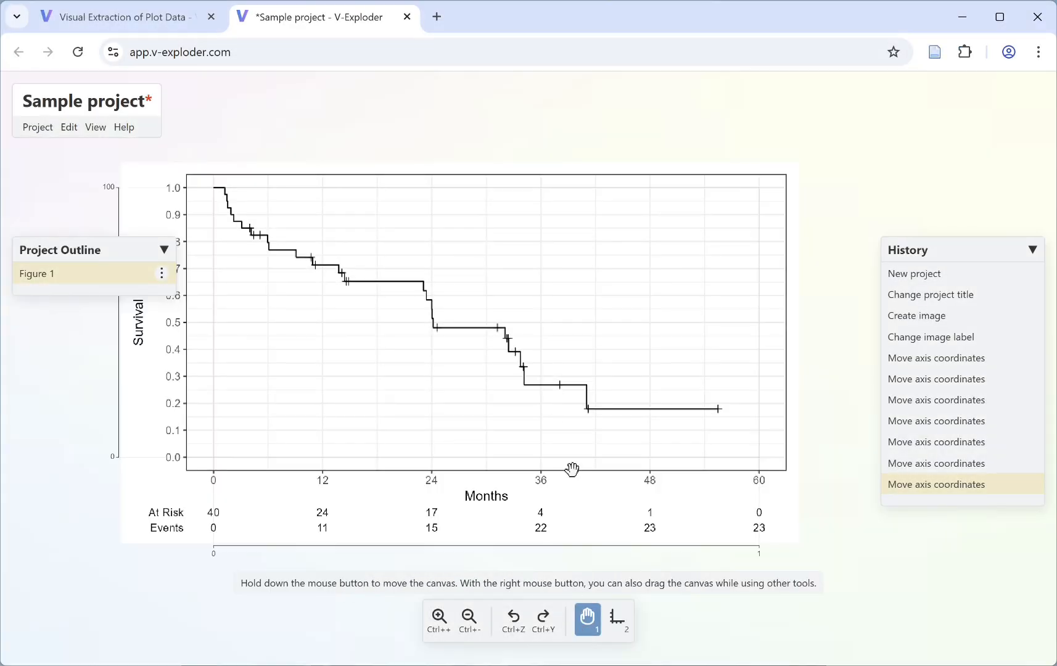
# Examine the x-axis and y-axis scales drawn alongside Figure 1 against the tick labels of the plot image.
pyautogui.moveTo(553, 368); pyautogui.dragTo(589, 296)
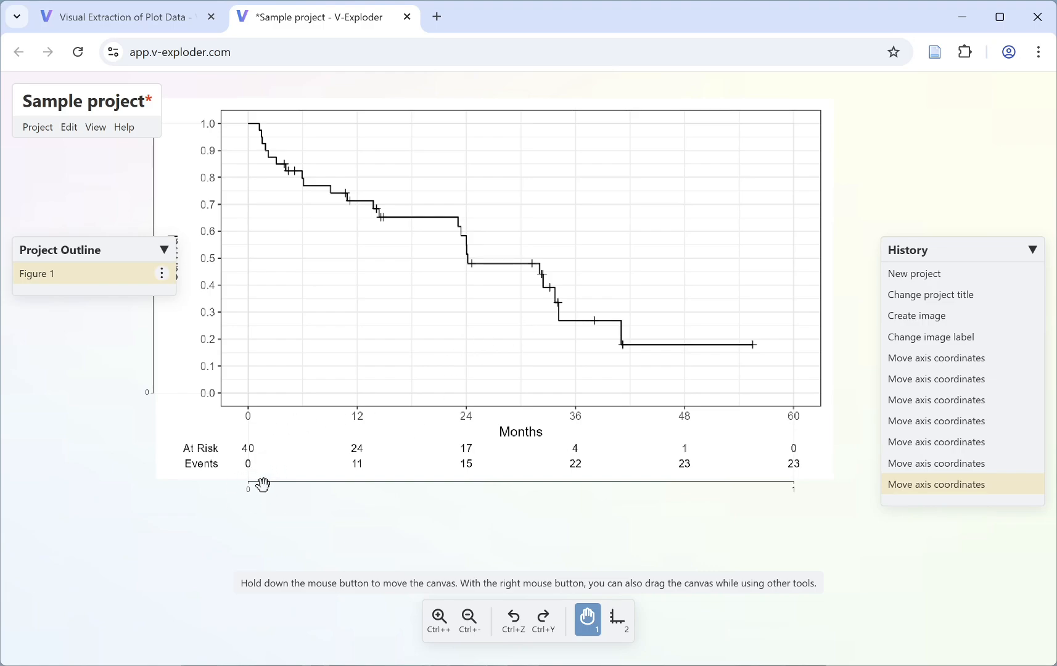
pyautogui.scroll(2, 253, 487)
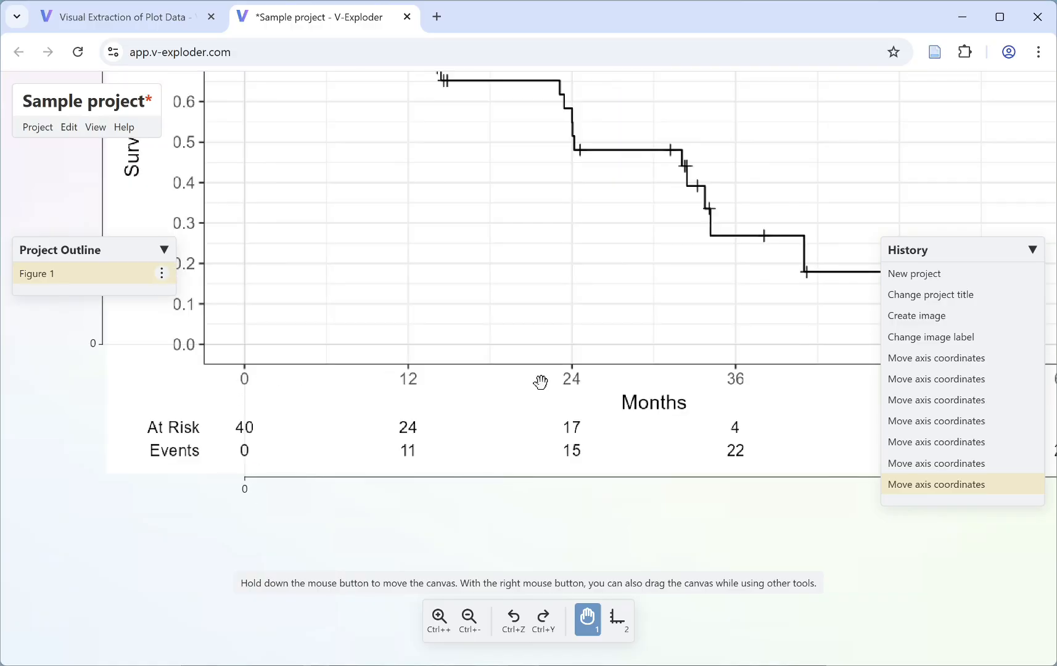
pyautogui.moveTo(655, 376); pyautogui.dragTo(265, 363)
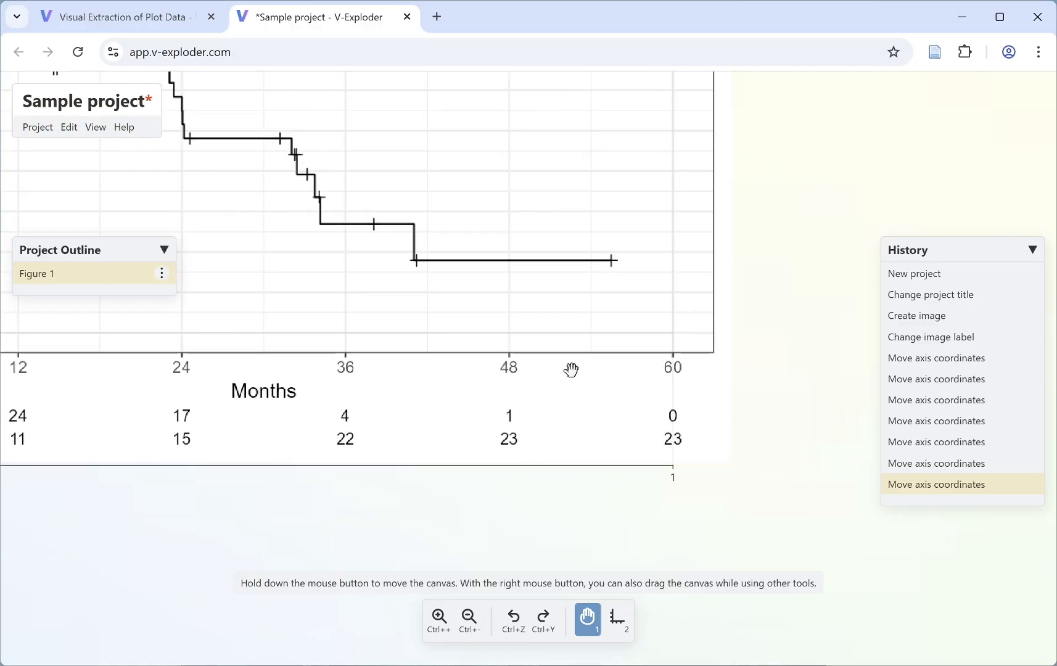
pyautogui.moveTo(264, 476); pyautogui.dragTo(332, 435)
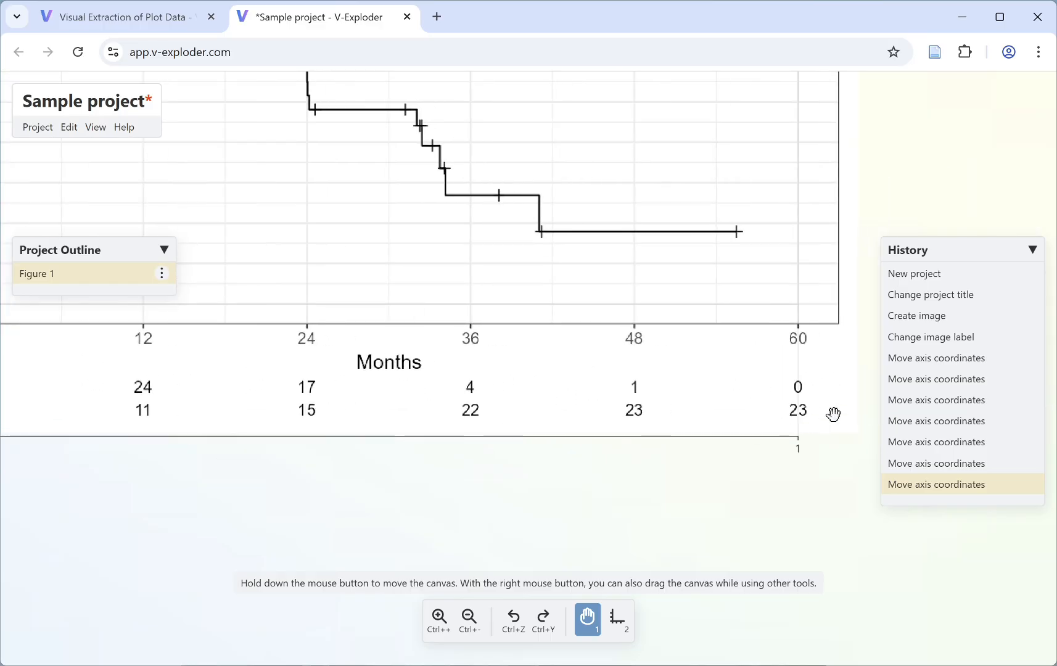
pyautogui.moveTo(561, 423); pyautogui.dragTo(668, 528)
pyautogui.scroll(-2, 526, 389)
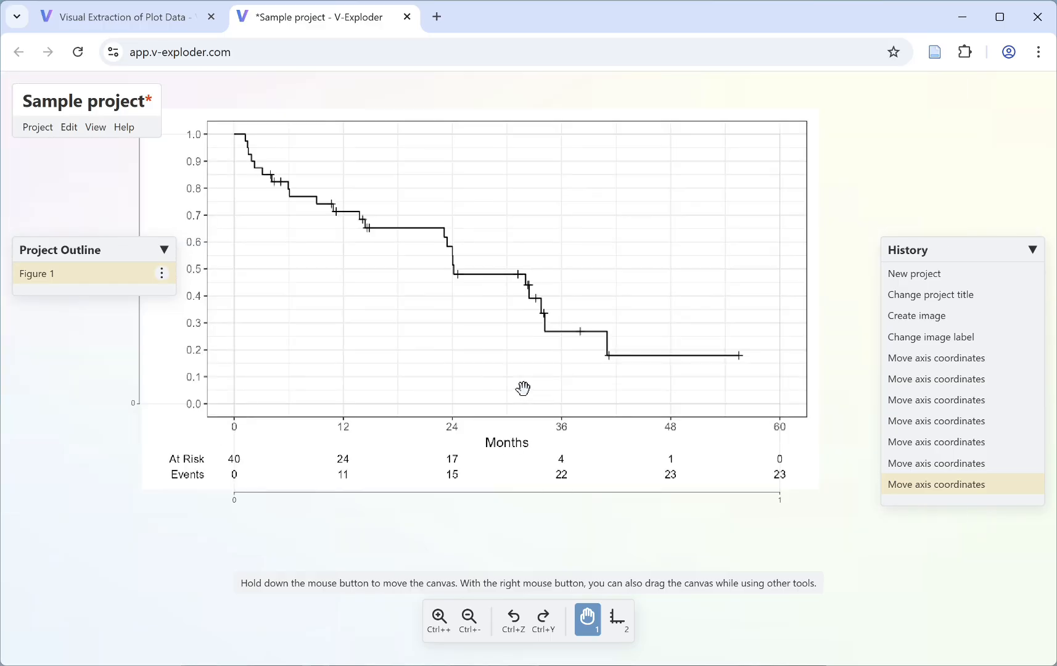
pyautogui.moveTo(517, 346); pyautogui.dragTo(543, 370)
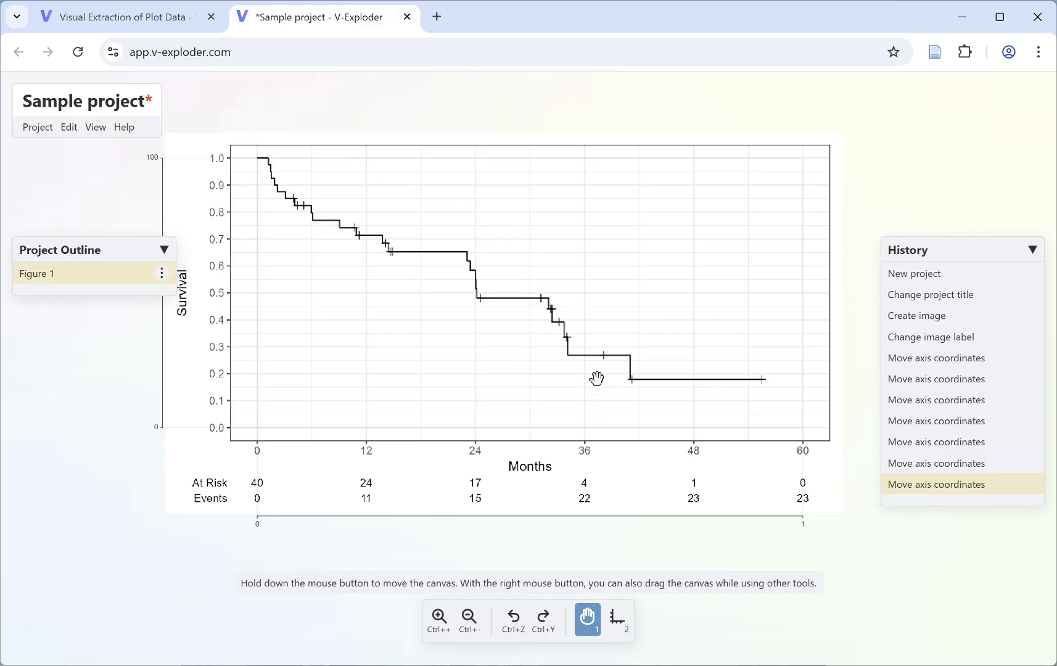
pyautogui.moveTo(464, 472); pyautogui.dragTo(469, 455)
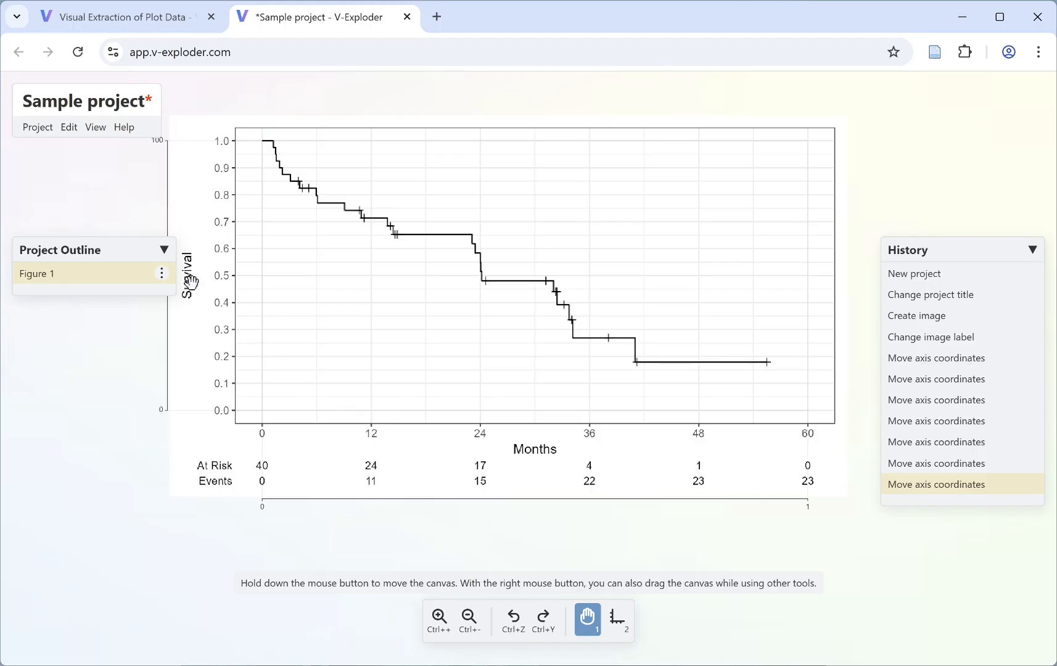
# In Figure 1's axes configuration, set the x-axis maximum value to 60 and the x-axis step to 12.
pyautogui.click(161, 274)
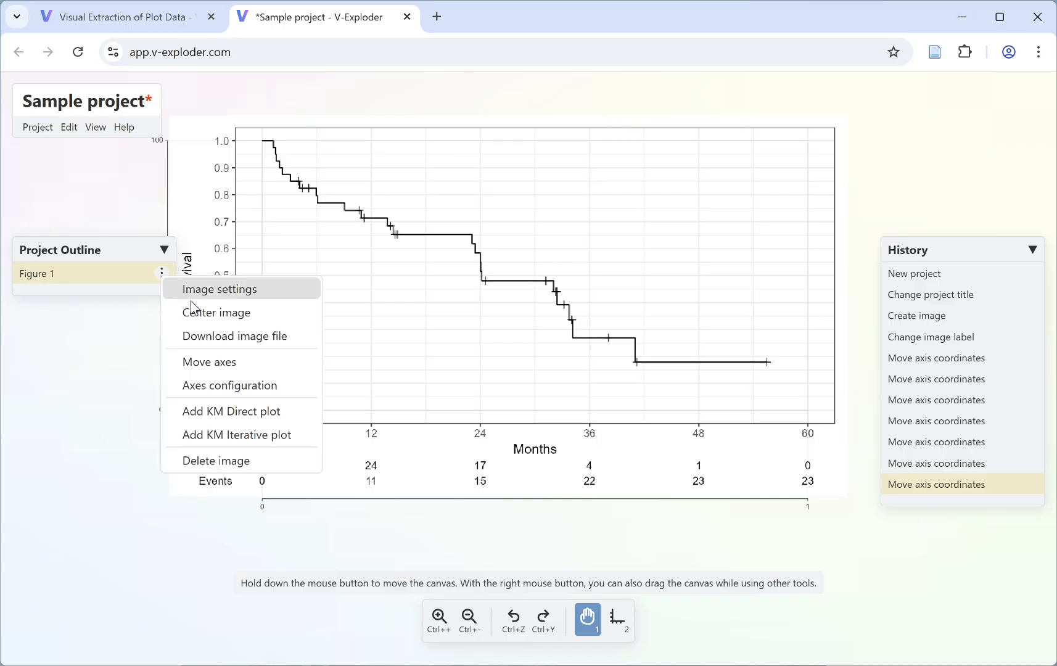
pyautogui.click(241, 394)
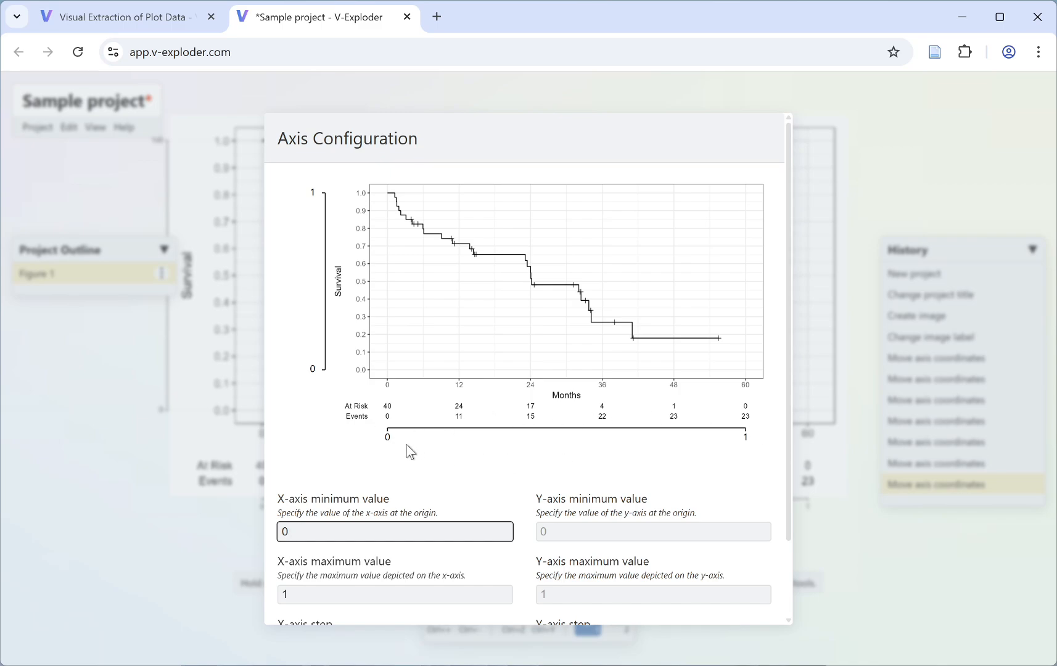
pyautogui.scroll(-3, 395, 443)
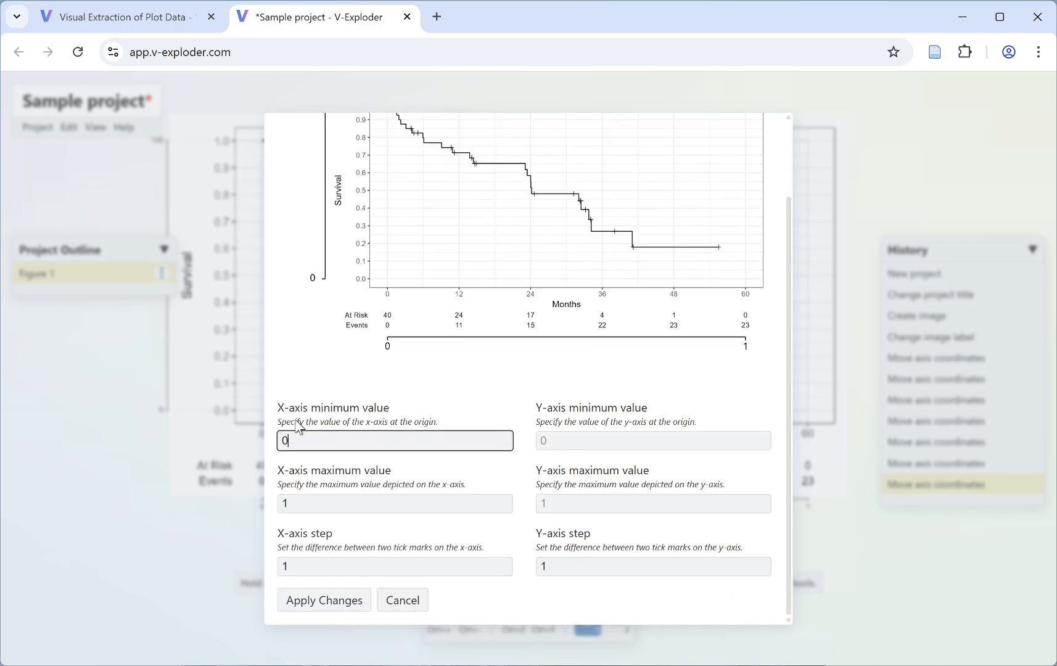
pyautogui.click(290, 472)
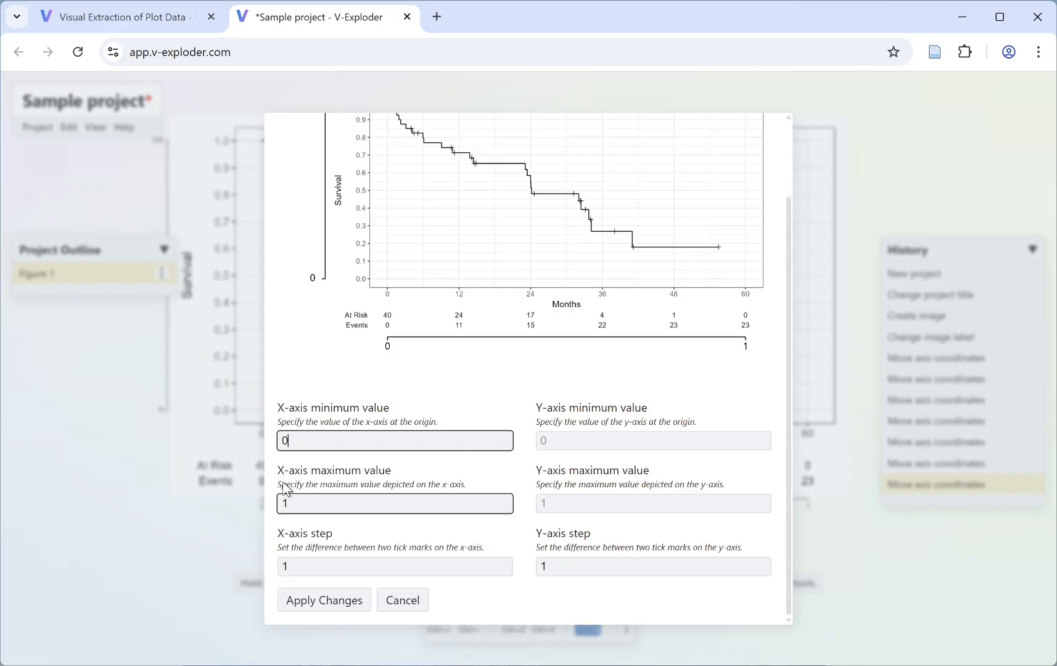
pyautogui.doubleClick(284, 503)
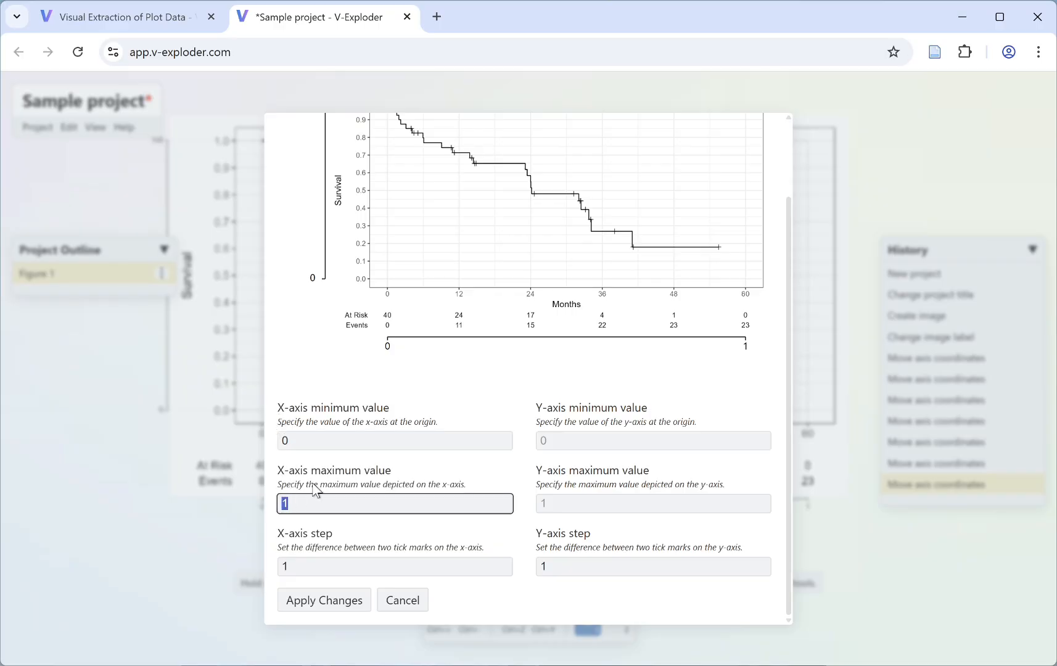
pyautogui.write('60')
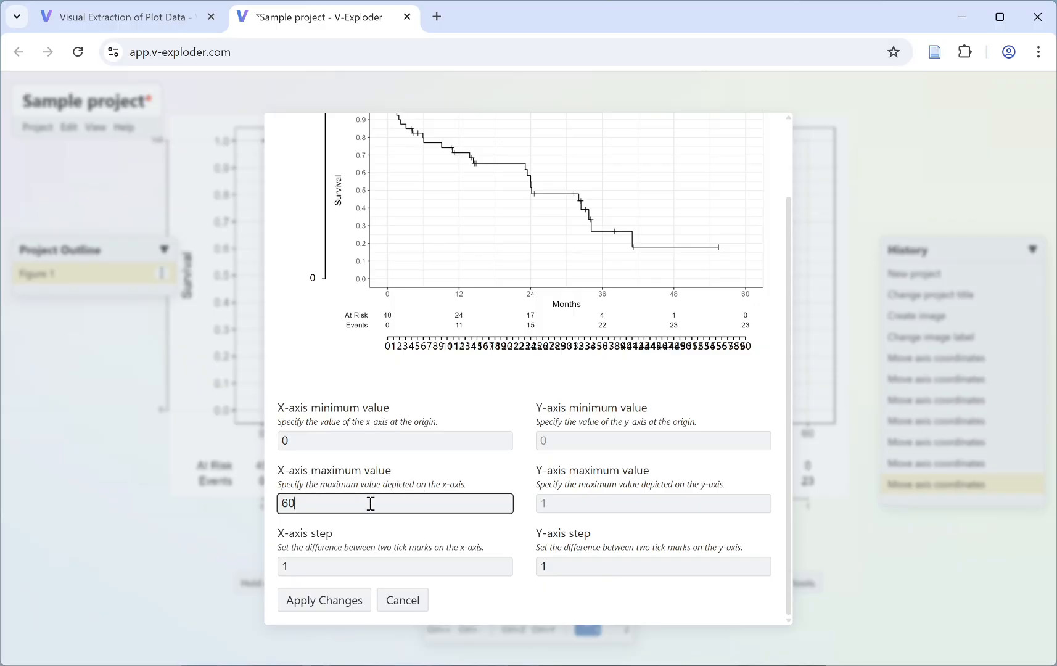
pyautogui.doubleClick(344, 562)
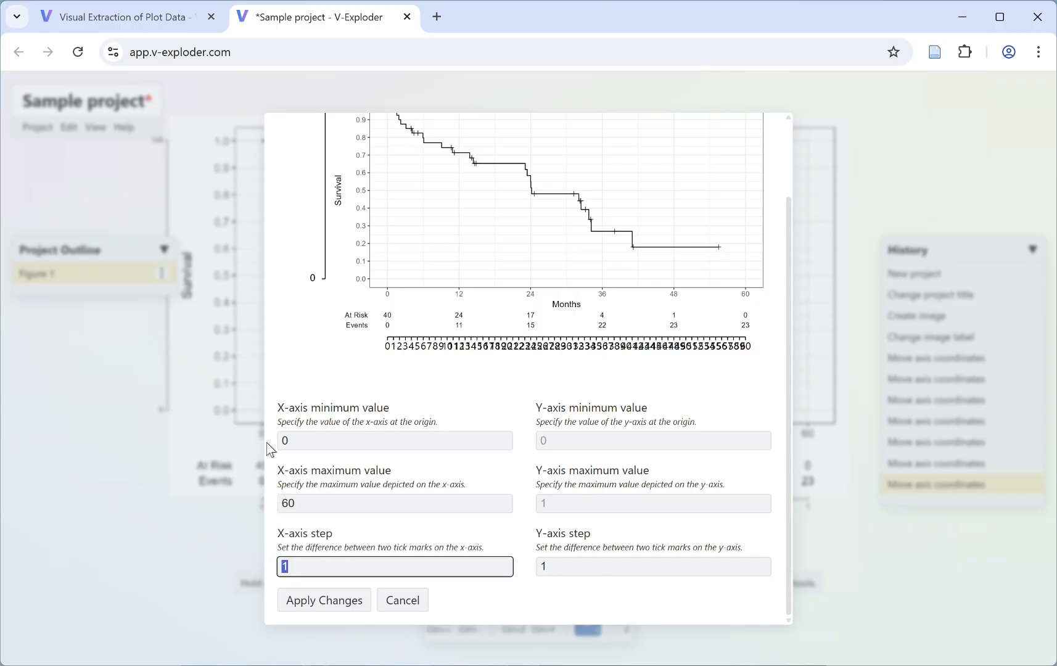
pyautogui.write('12')
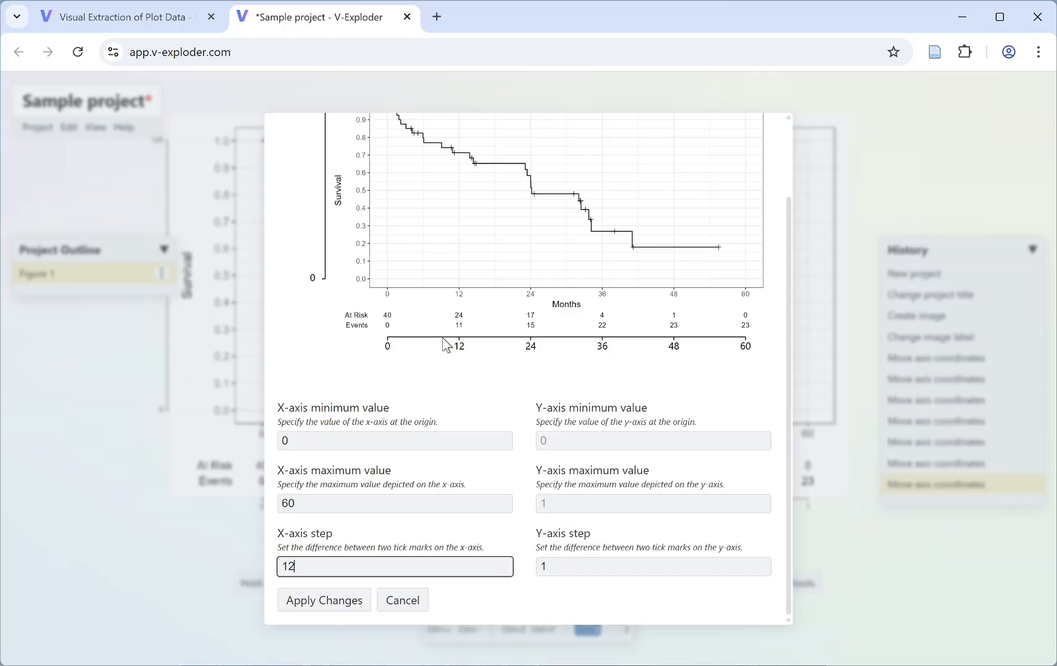
# Set the y-axis step to 0,1 and apply the axis configuration.
pyautogui.scroll(2, 443, 345)
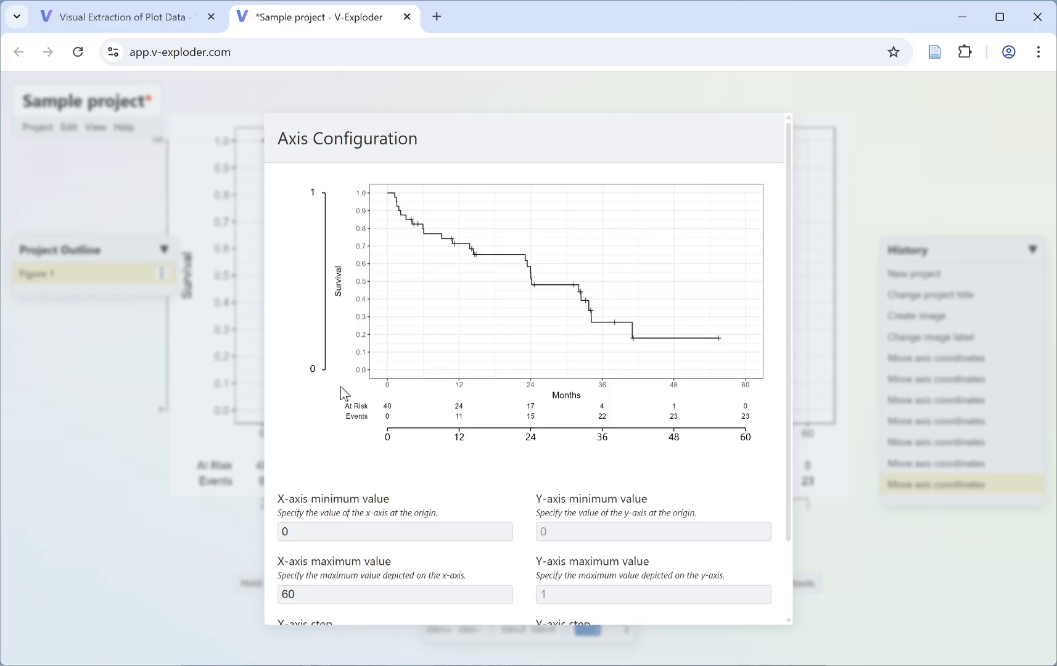
pyautogui.scroll(-2, 352, 376)
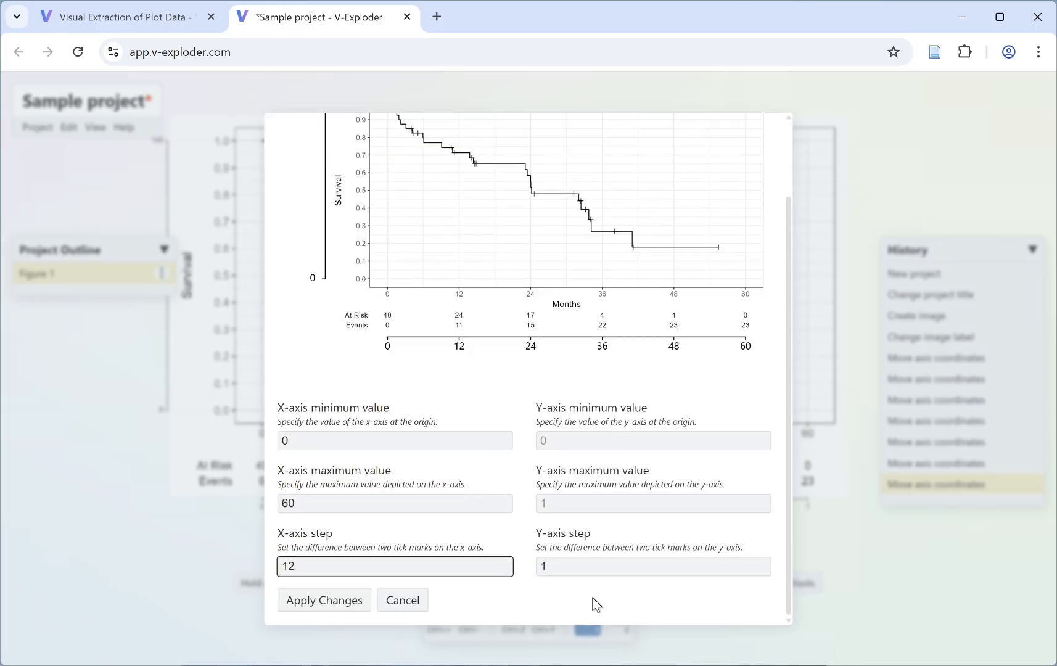
pyautogui.press('Tab')
pyautogui.write('0,1')
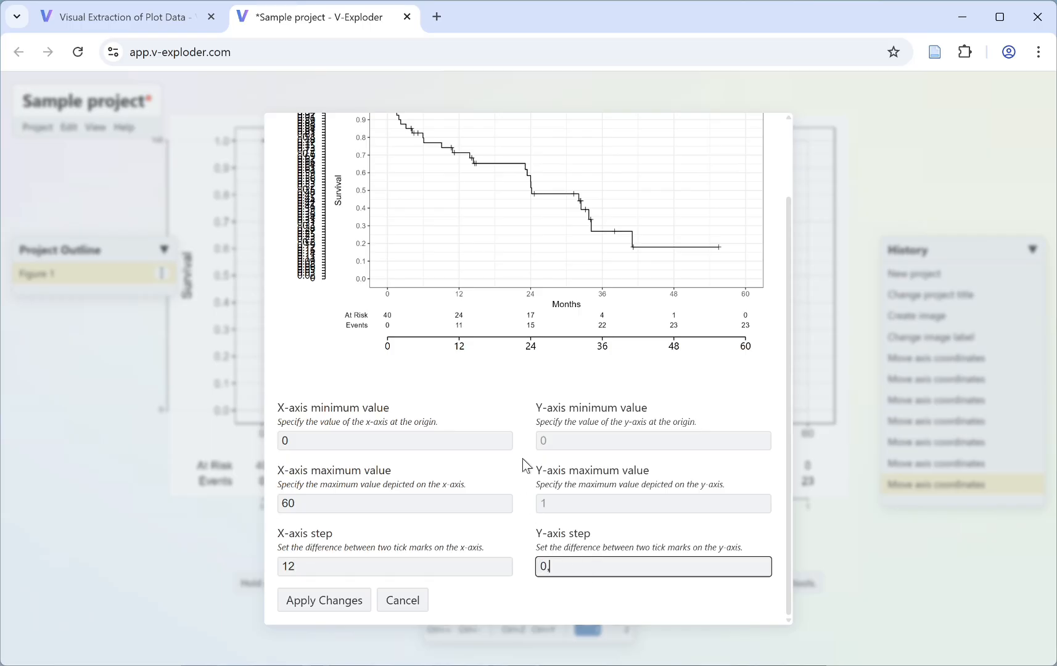
pyautogui.click(303, 602)
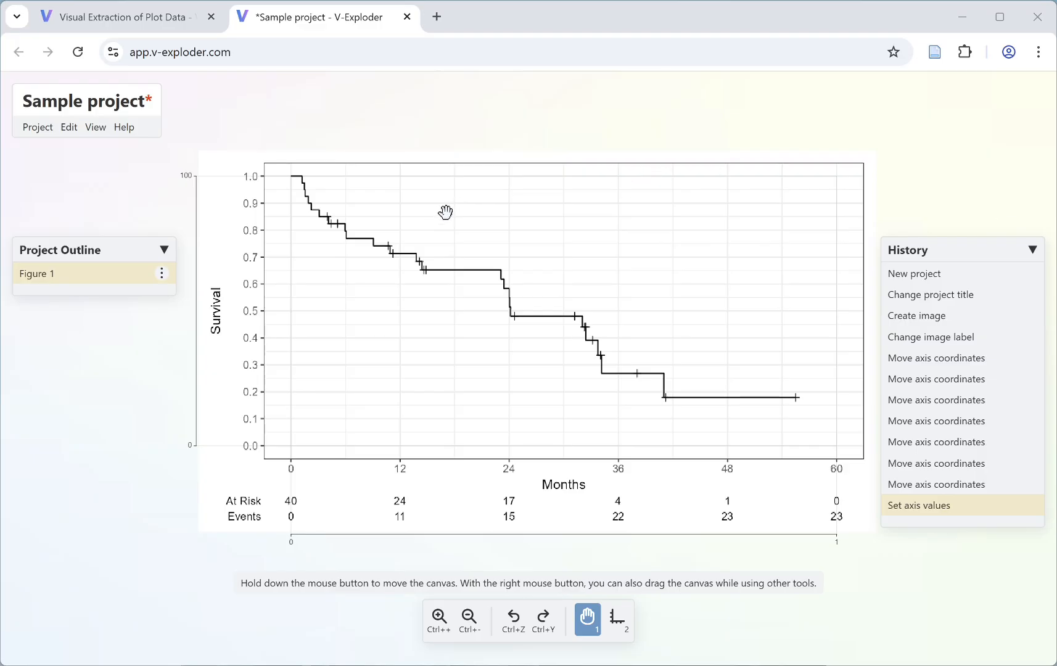
# Add a KM Direct plot to Figure 1.
pyautogui.moveTo(440, 232)
pyautogui.mouseDown()
pyautogui.moveTo(447, 246)
pyautogui.moveTo(437, 239)
pyautogui.mouseUp()
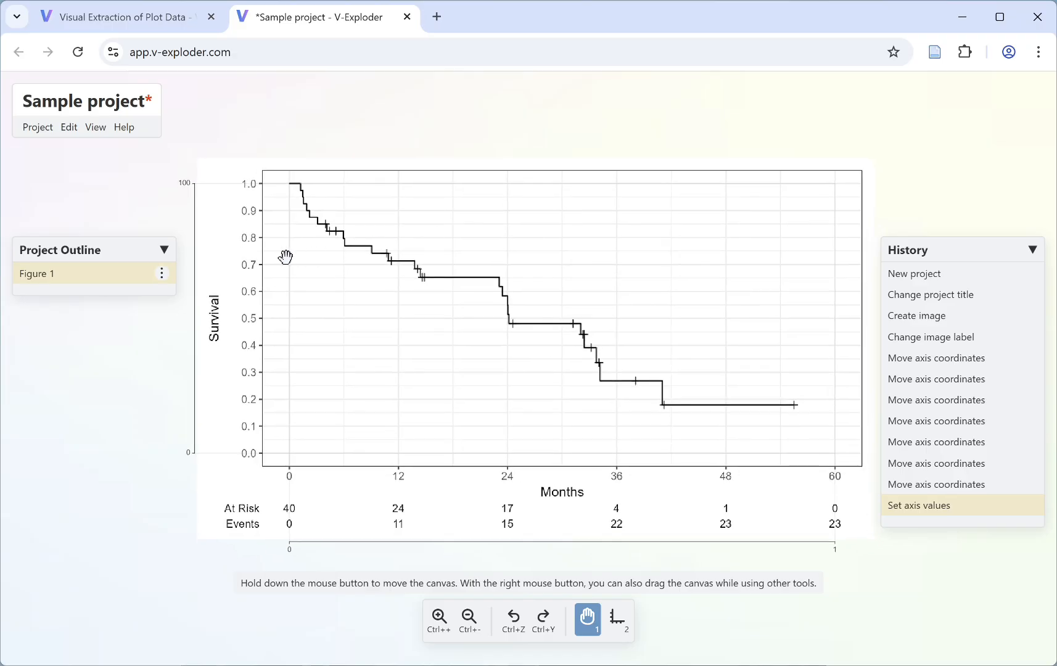
pyautogui.click(161, 276)
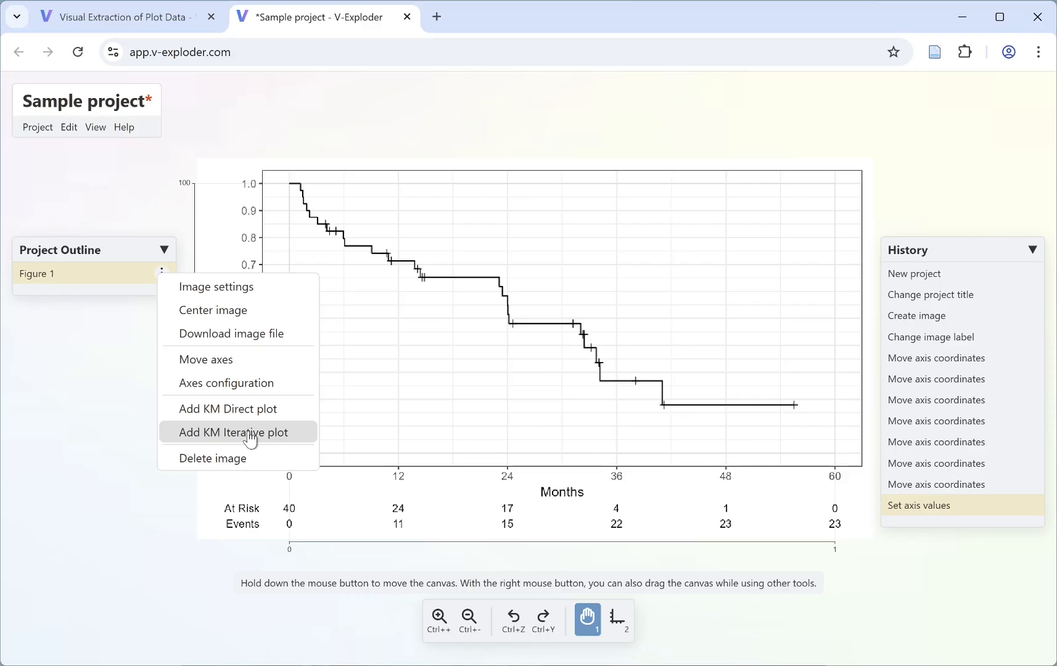
pyautogui.click(275, 410)
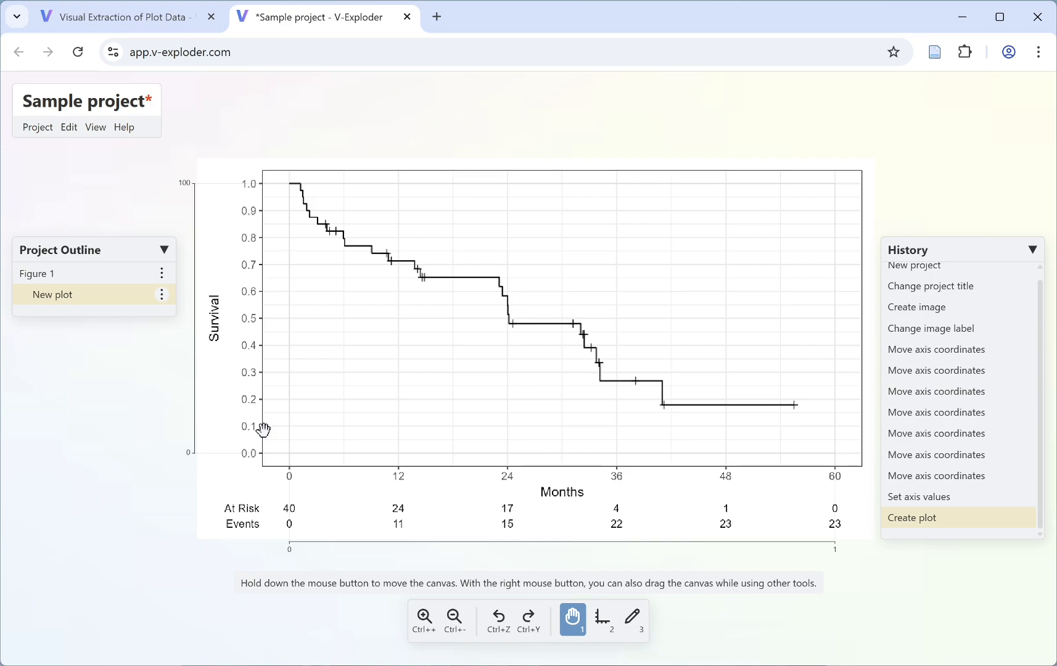
# Label the new plot "Survival", give it the medium orange color, and apply the plot settings.
pyautogui.click(160, 302)
pyautogui.click(245, 311)
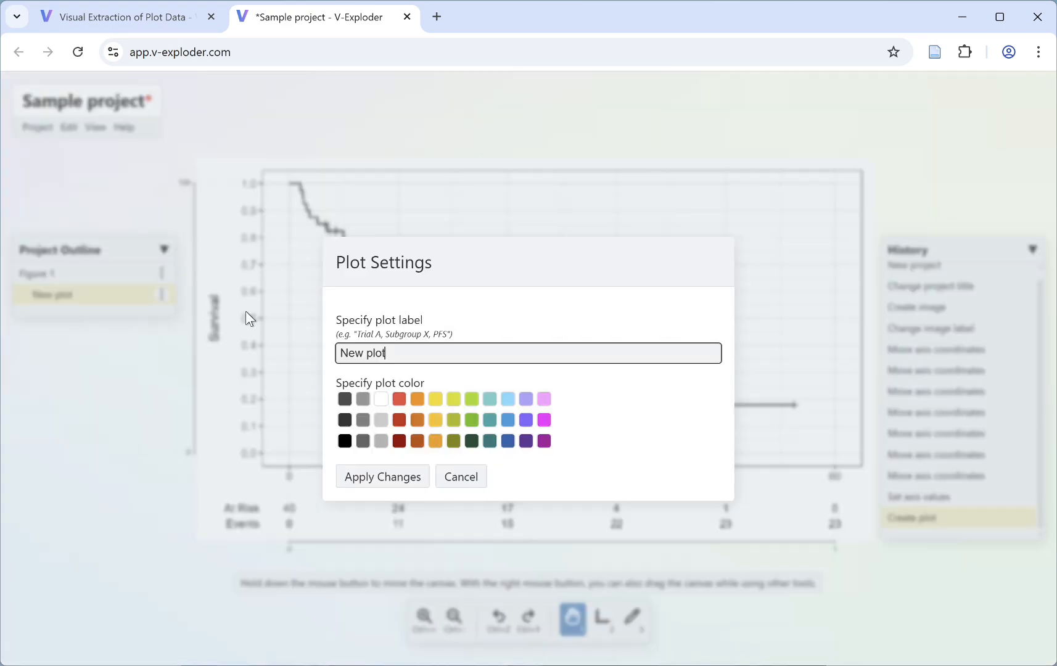
pyautogui.moveTo(420, 354); pyautogui.dragTo(338, 352)
pyautogui.write('Survival')
pyautogui.click(423, 422)
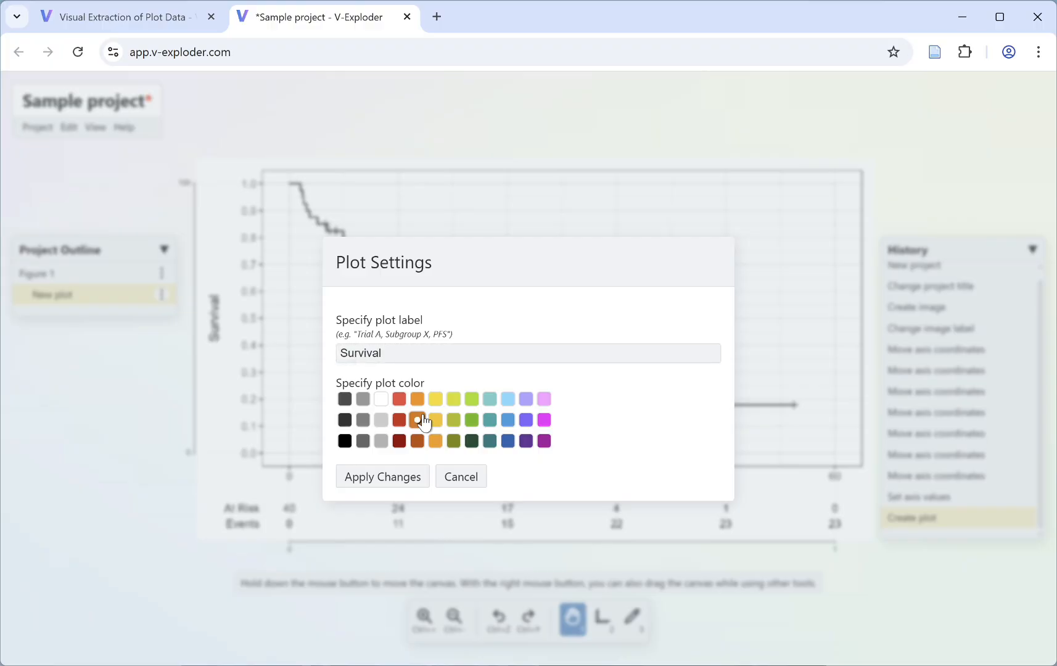
pyautogui.click(401, 476)
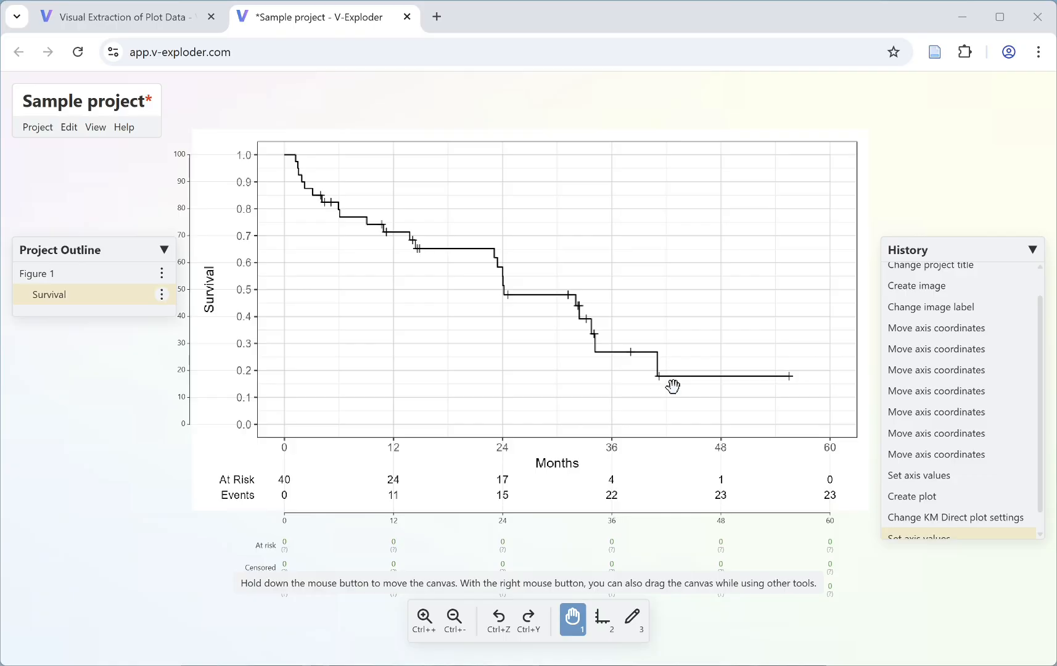
pyautogui.moveTo(673, 385); pyautogui.dragTo(674, 292)
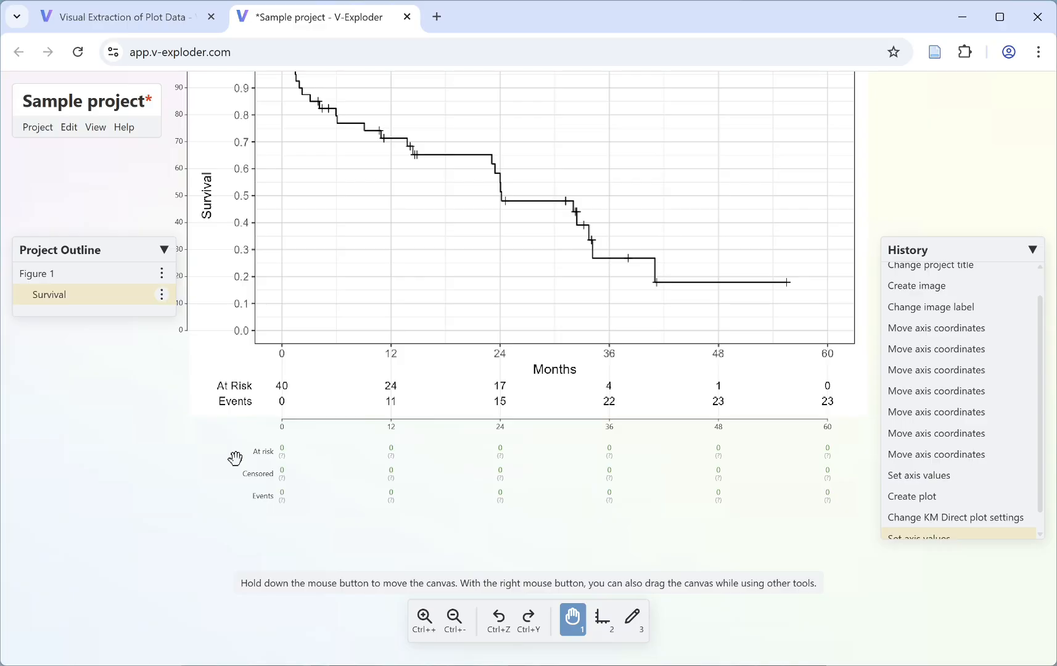
# Open the Survival plot's risk table specification and exclude the subjects censored and subjects with event data types.
pyautogui.click(162, 295)
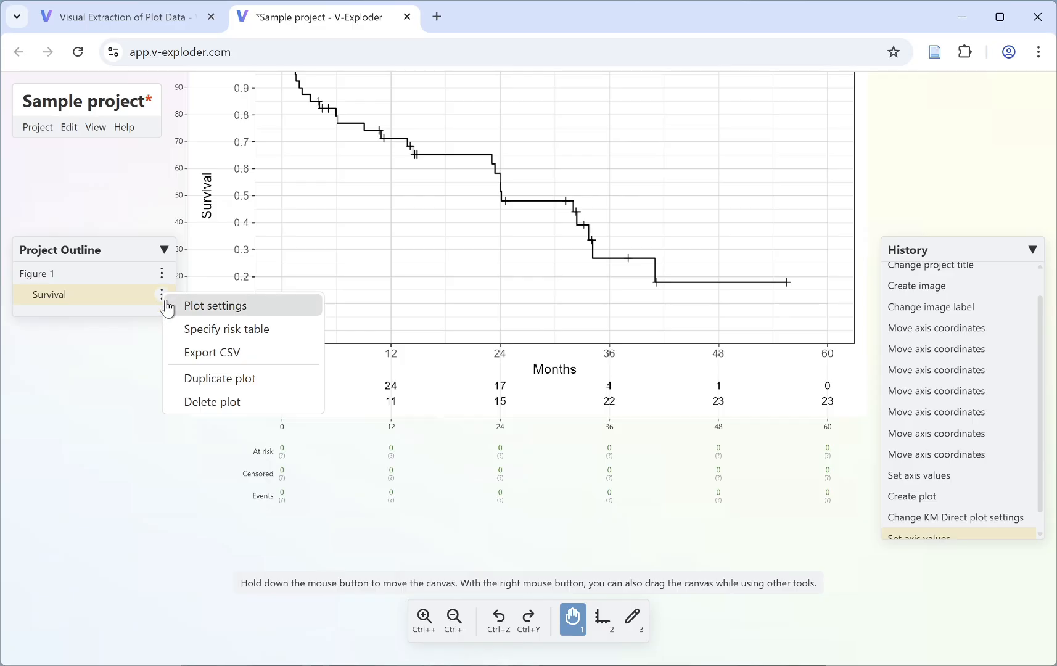
pyautogui.click(196, 333)
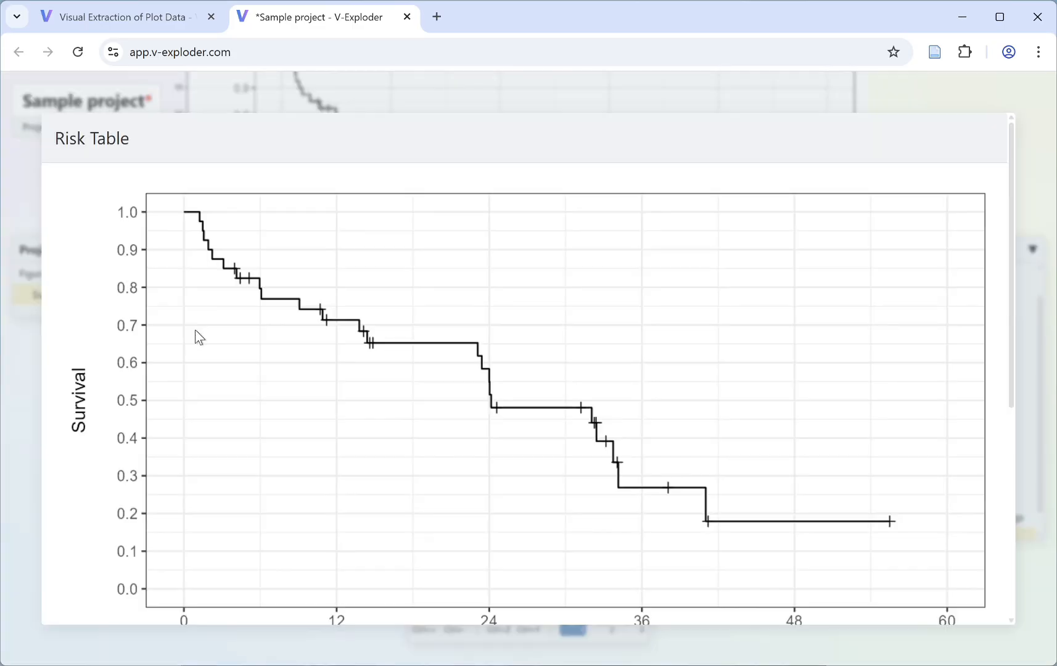
pyautogui.scroll(-5, 199, 336)
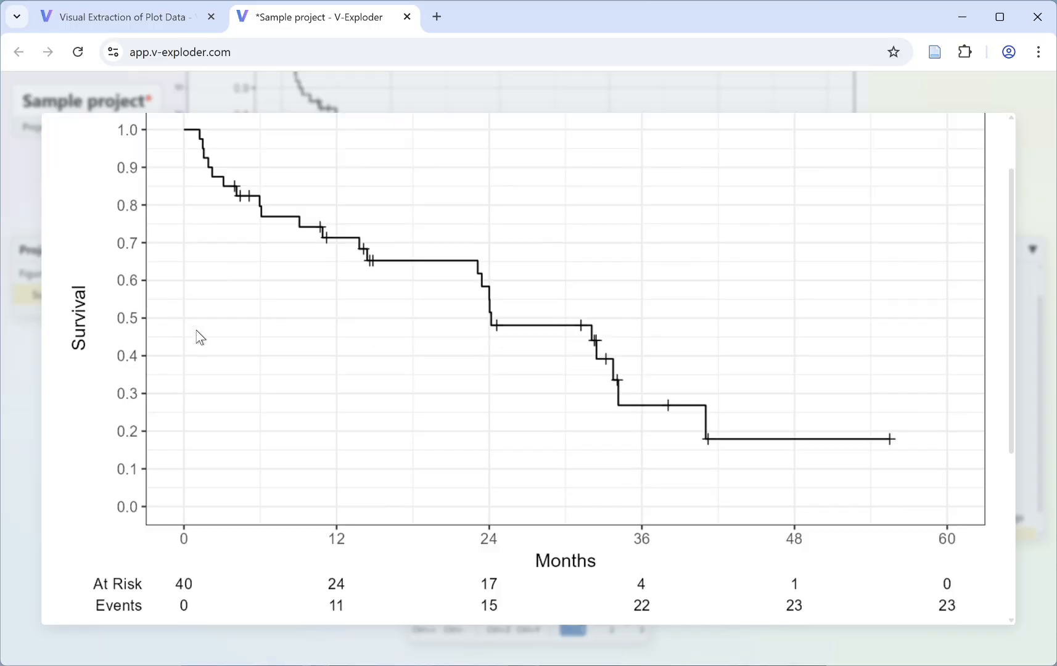
pyautogui.scroll(-1, 200, 336)
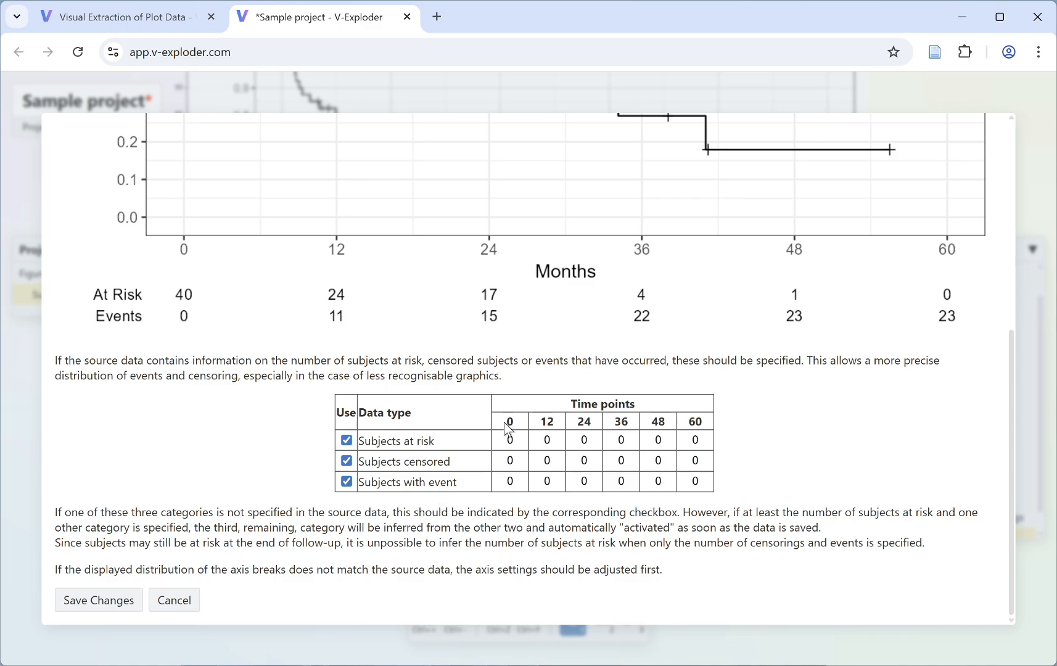
pyautogui.click(347, 463)
# Enter 40, 24, 17, 4 and 1 as subjects at risk for time points 0 to 48, and save the risk table.
pyautogui.click(510, 439)
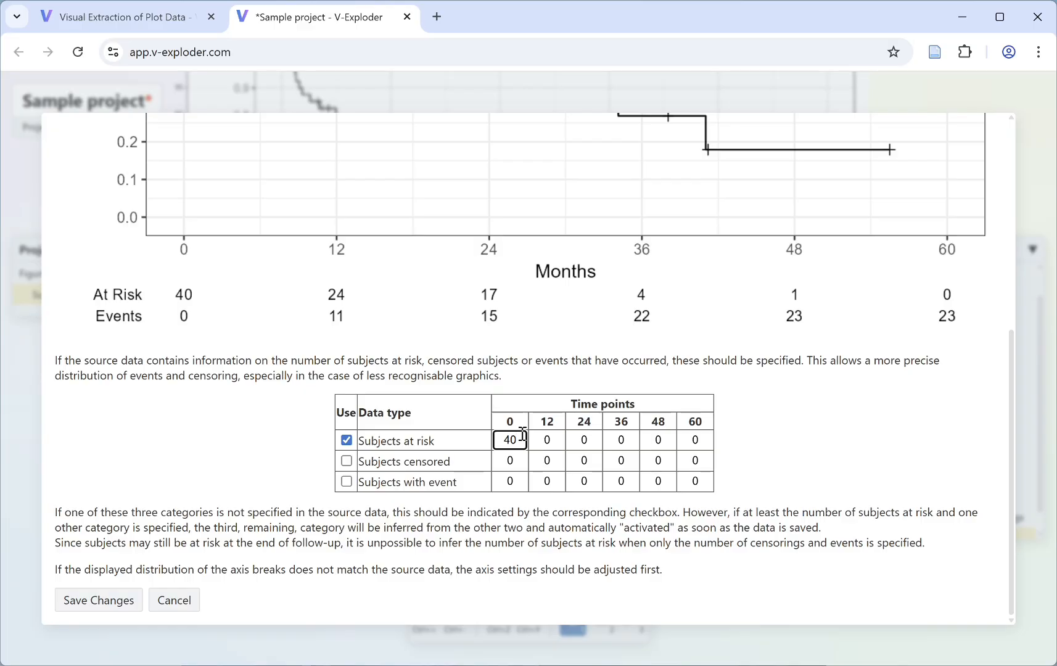
pyautogui.press('Tab')
pyautogui.write('2')
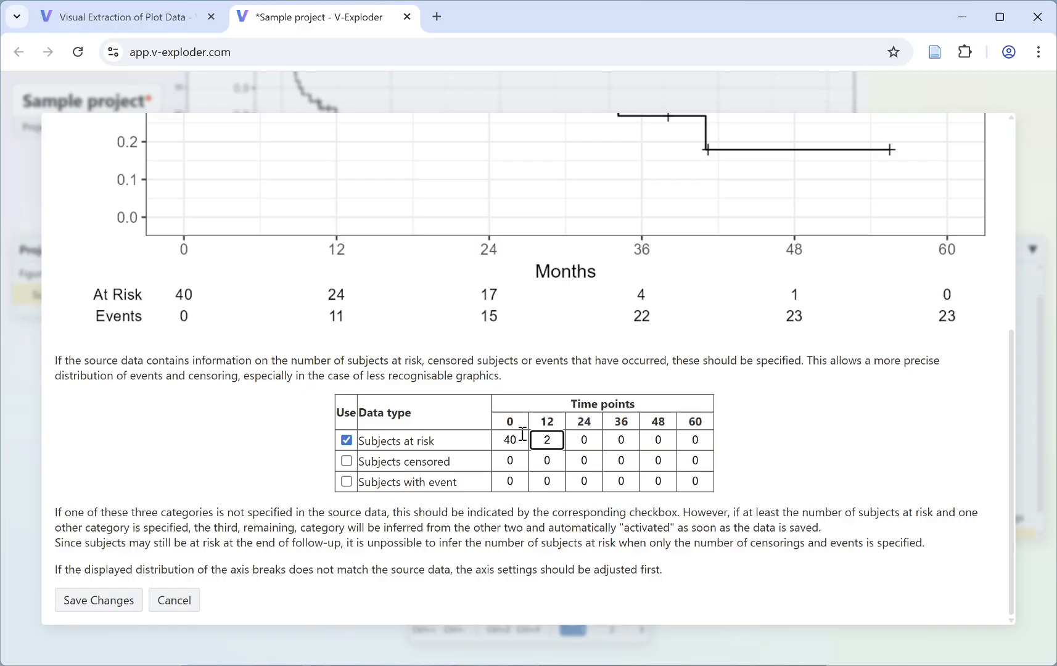
pyautogui.write('4')
pyautogui.press('Tab')
pyautogui.write('17')
pyautogui.press('Tab')
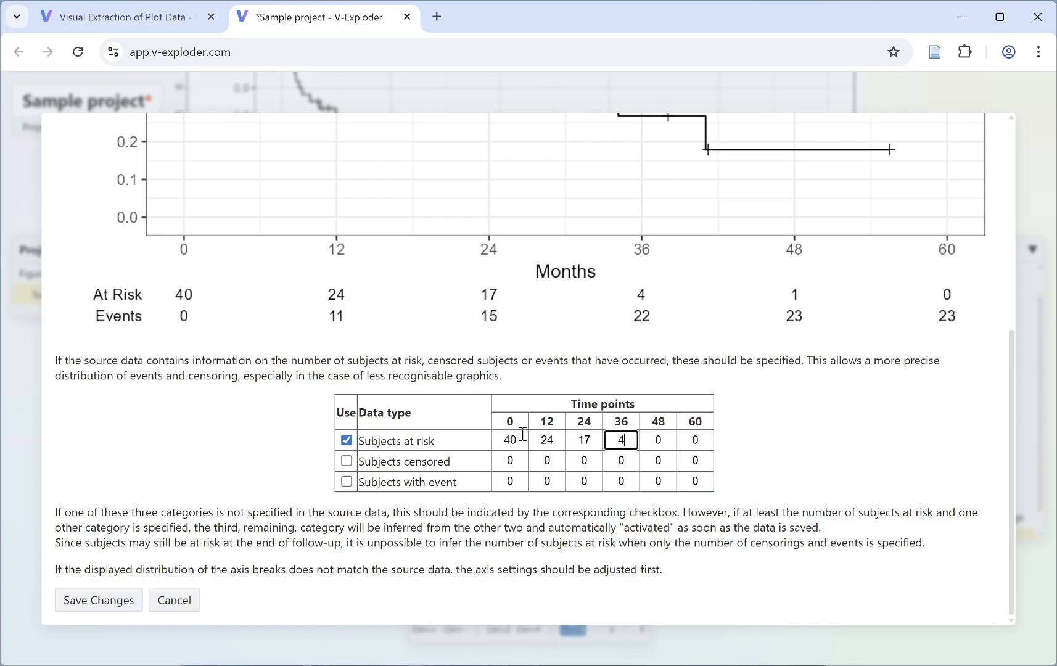
pyautogui.press('Tab')
pyautogui.write('1')
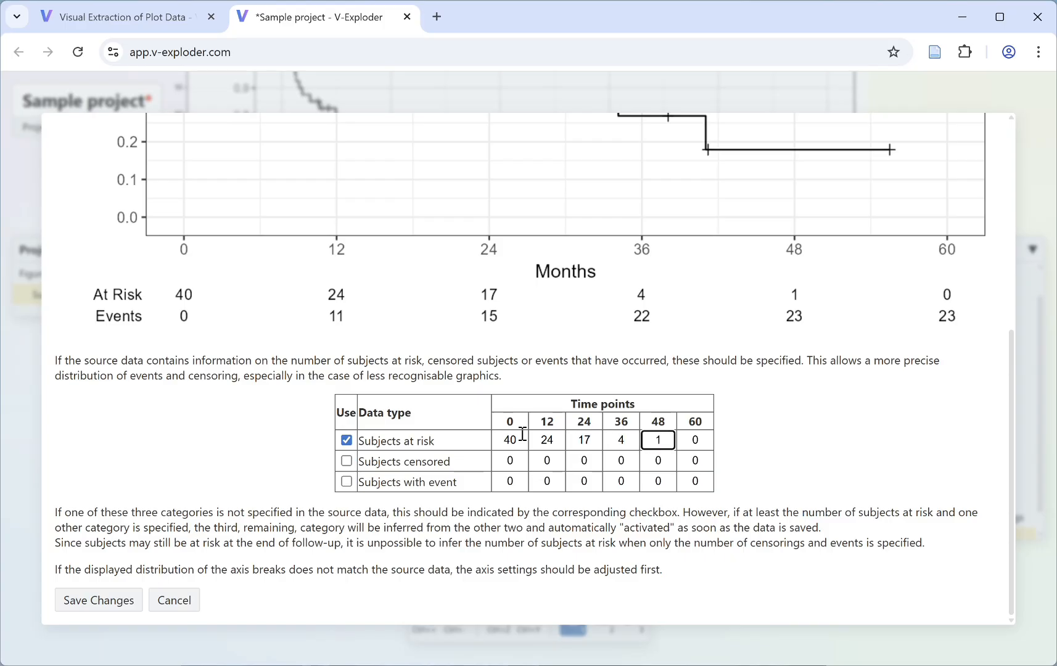
pyautogui.click(97, 600)
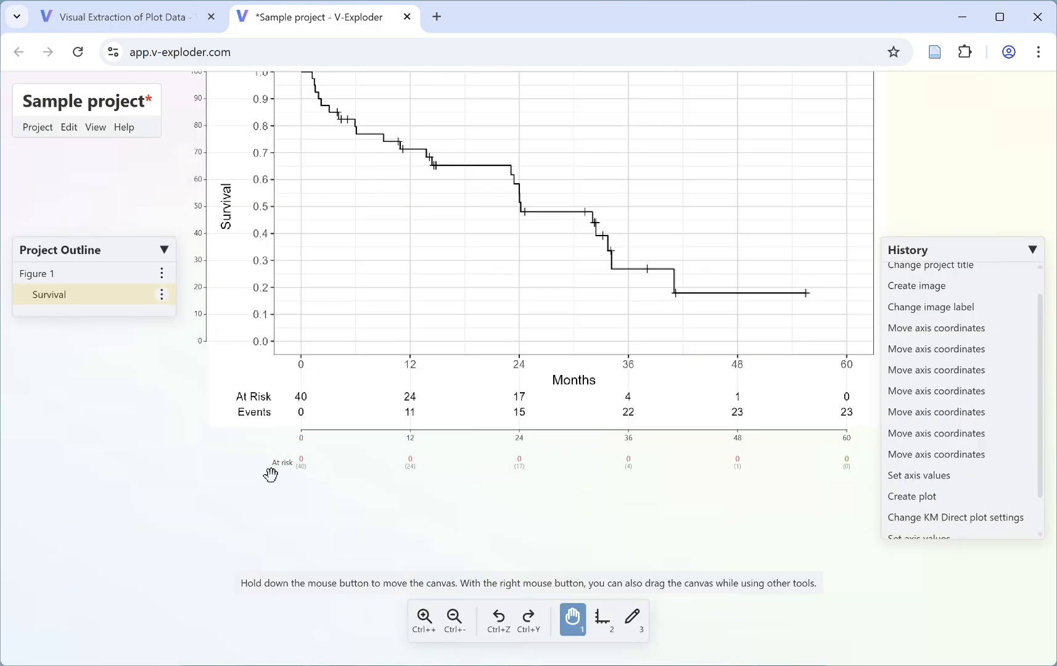
# Add the first three subjects at the initial drops of the Kaplan-Meier curve, starting from survival 1.0.
pyautogui.scroll(4, 289, 472)
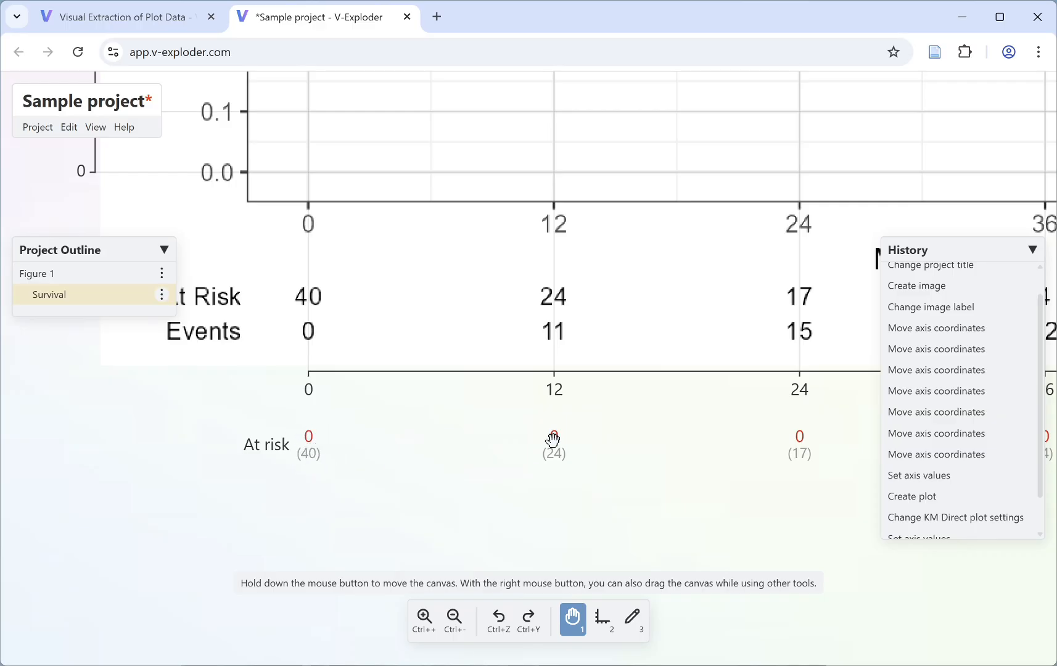
pyautogui.moveTo(552, 439); pyautogui.dragTo(408, 439)
pyautogui.moveTo(616, 441); pyautogui.dragTo(503, 448)
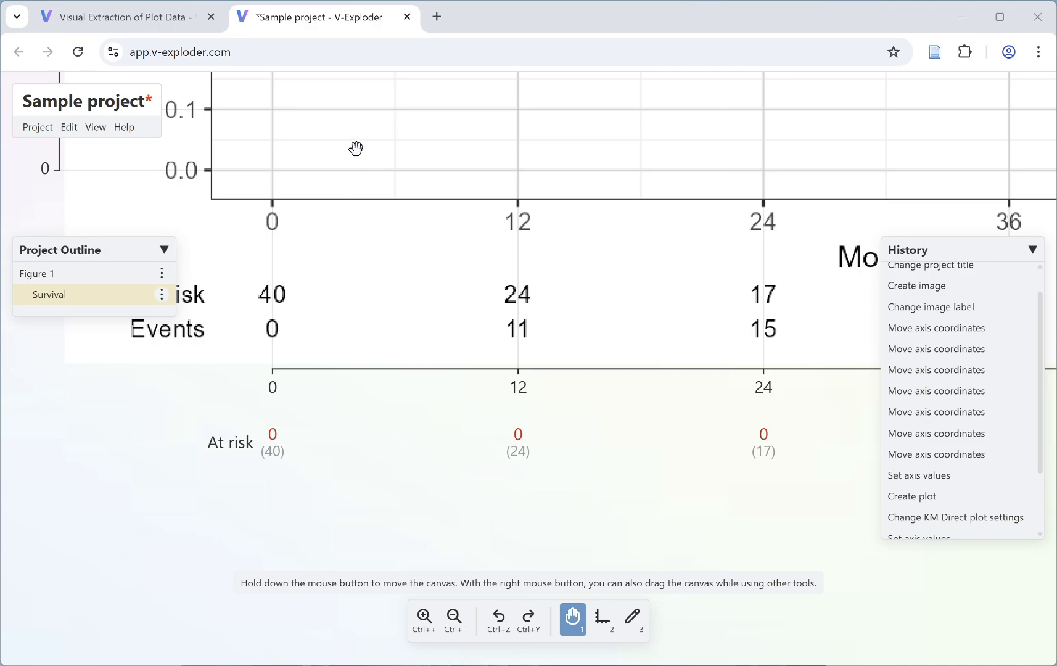
pyautogui.moveTo(355, 150); pyautogui.dragTo(447, 398)
pyautogui.moveTo(398, 154); pyautogui.dragTo(414, 386)
pyautogui.moveTo(416, 148); pyautogui.dragTo(425, 345)
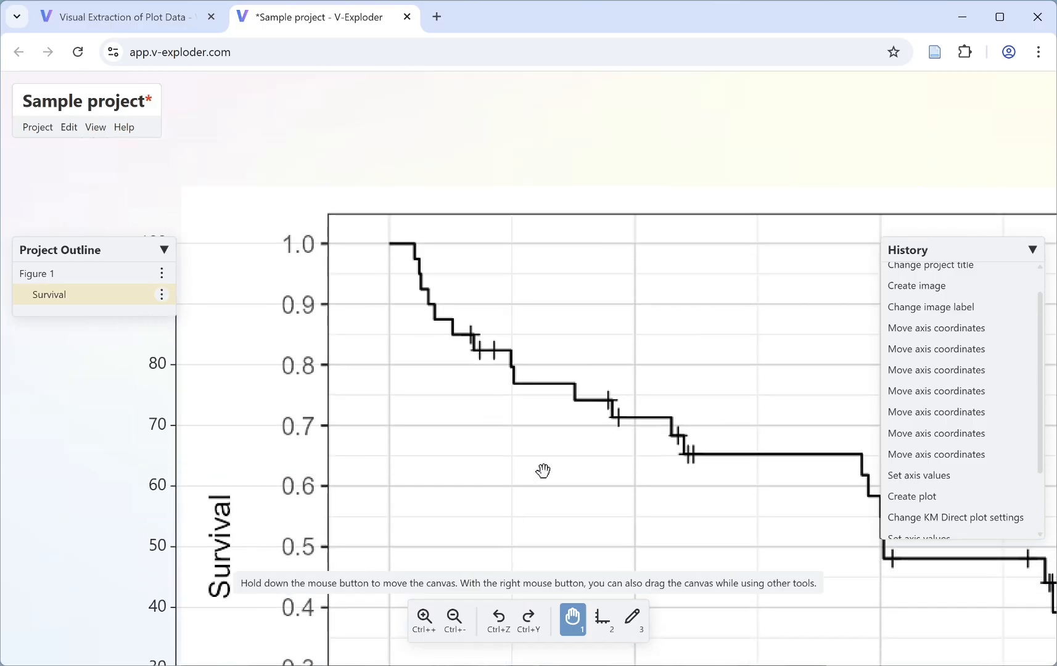
pyautogui.click(633, 619)
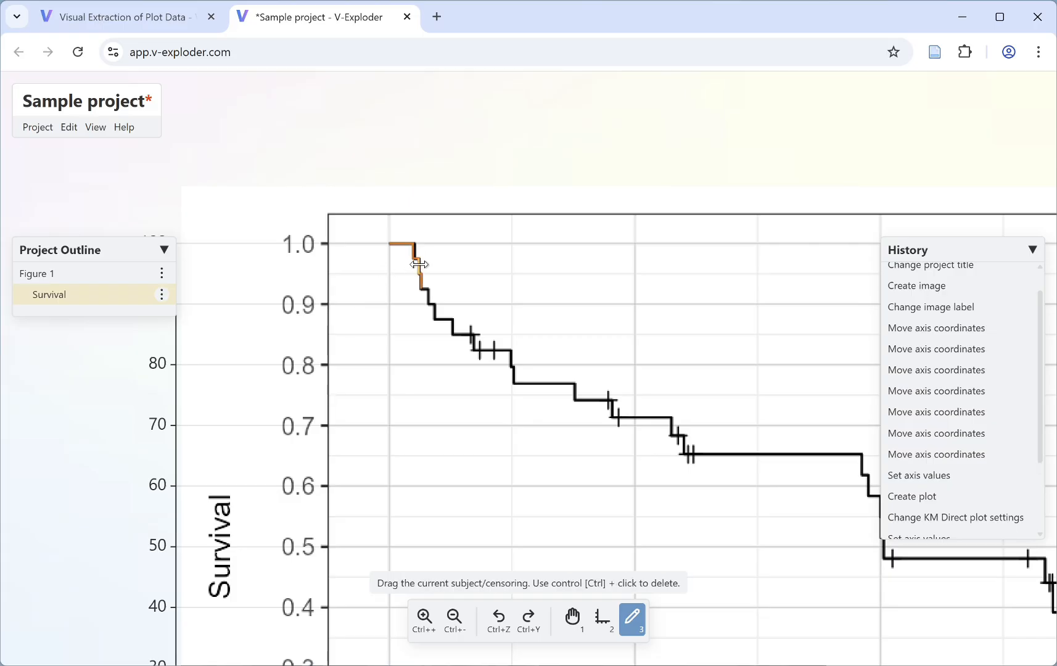
# Adjust the first three subjects horizontally so their drops line up with the vertical segments of the source curve.
pyautogui.scroll(5, 420, 259)
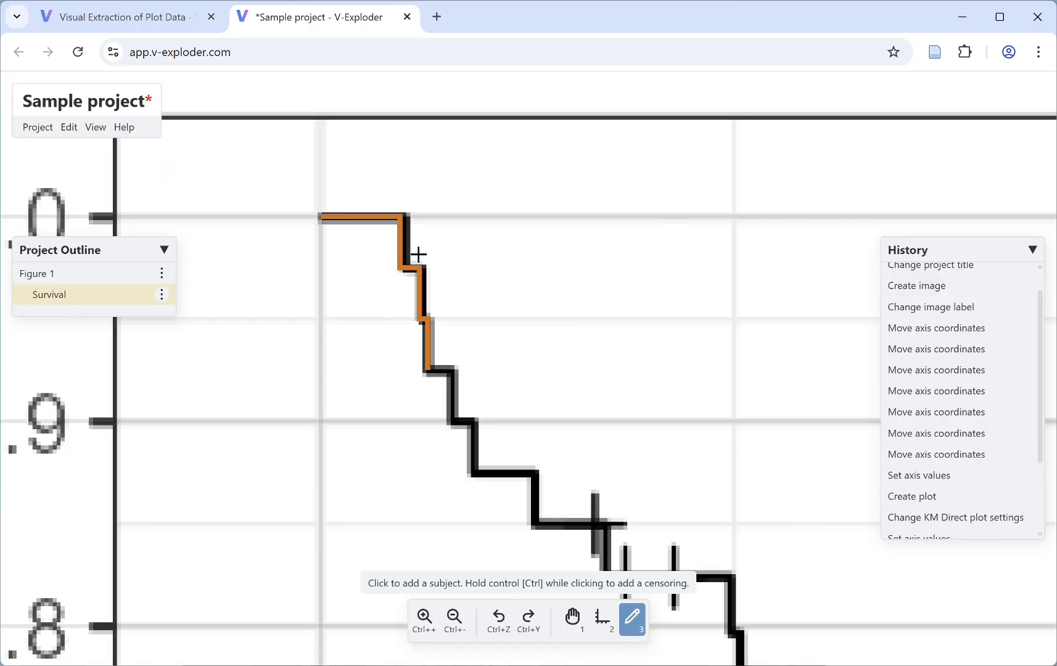
pyautogui.scroll(2, 413, 253)
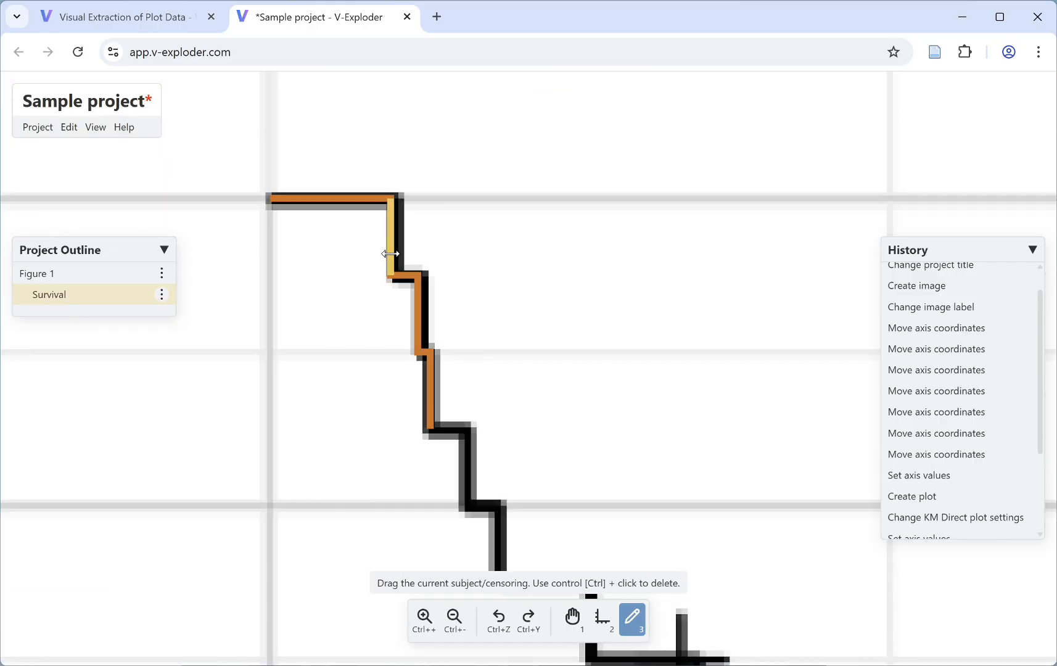
pyautogui.moveTo(389, 253); pyautogui.dragTo(399, 255)
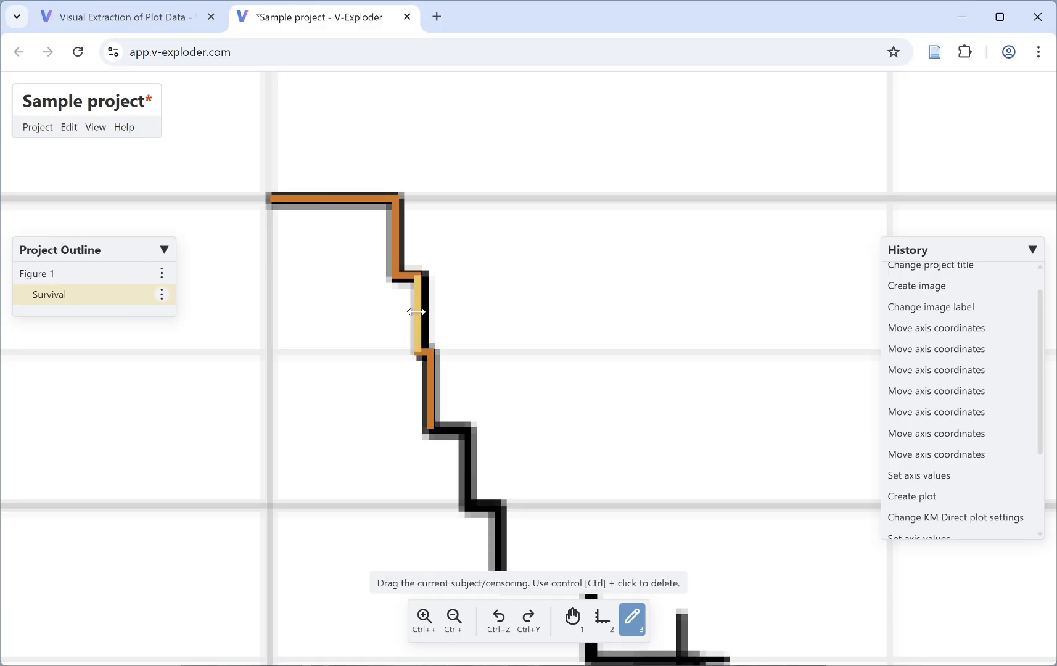
pyautogui.moveTo(415, 307); pyautogui.dragTo(422, 308)
pyautogui.moveTo(429, 389); pyautogui.dragTo(428, 401)
# Add the fourth and fifth subjects at the curve's next two drops, aligned with the source line.
pyautogui.click(466, 441)
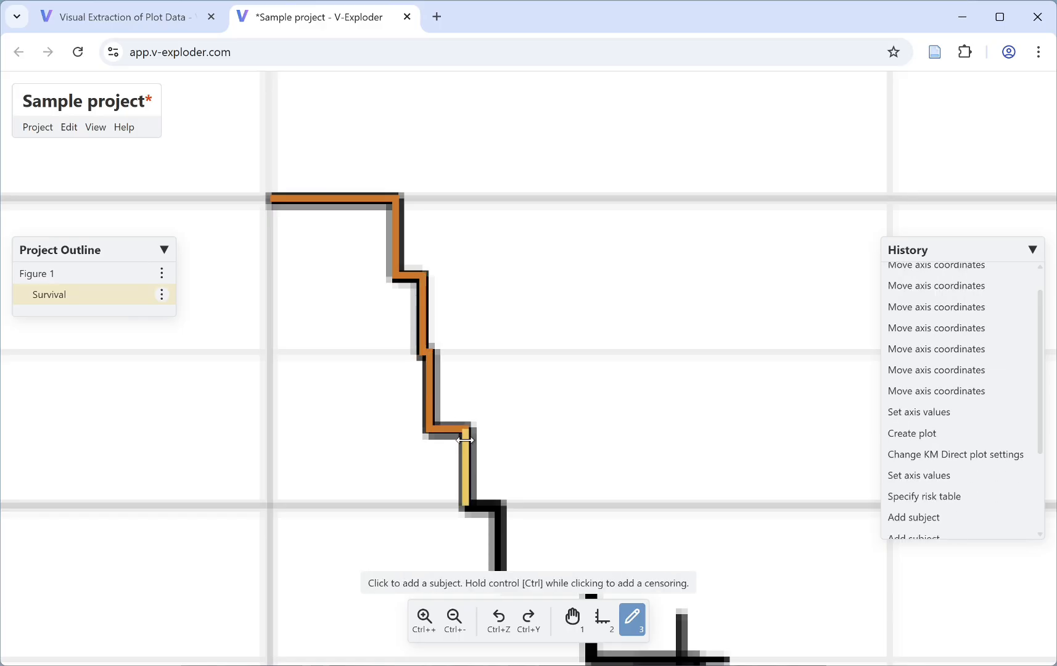
pyautogui.moveTo(466, 441); pyautogui.dragTo(458, 268, button='middle')
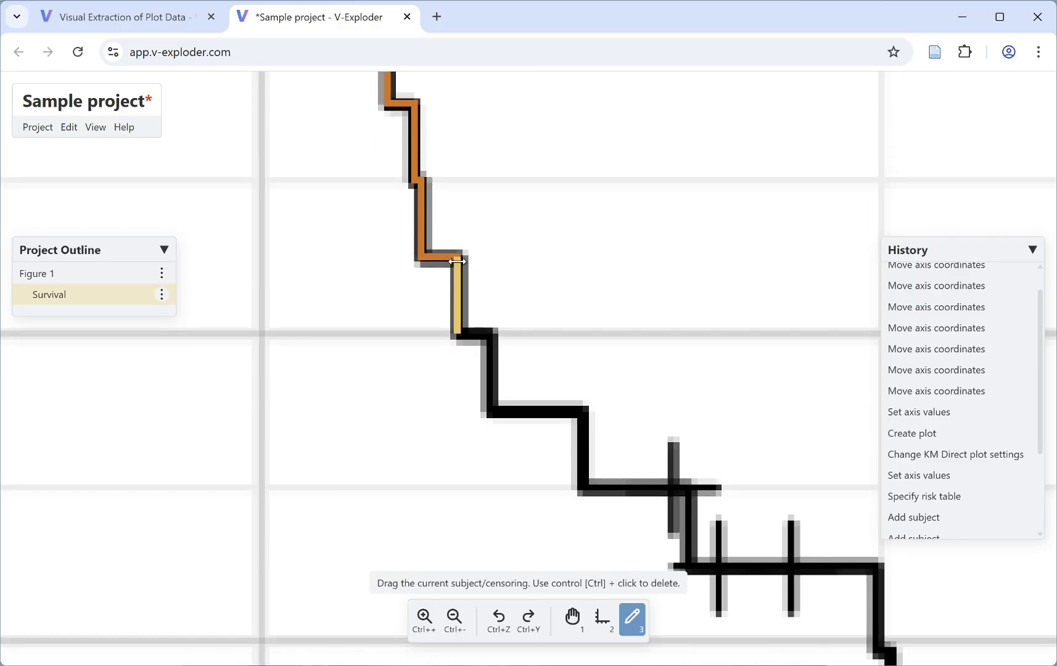
pyautogui.click(491, 371)
pyautogui.moveTo(491, 395); pyautogui.dragTo(514, 408)
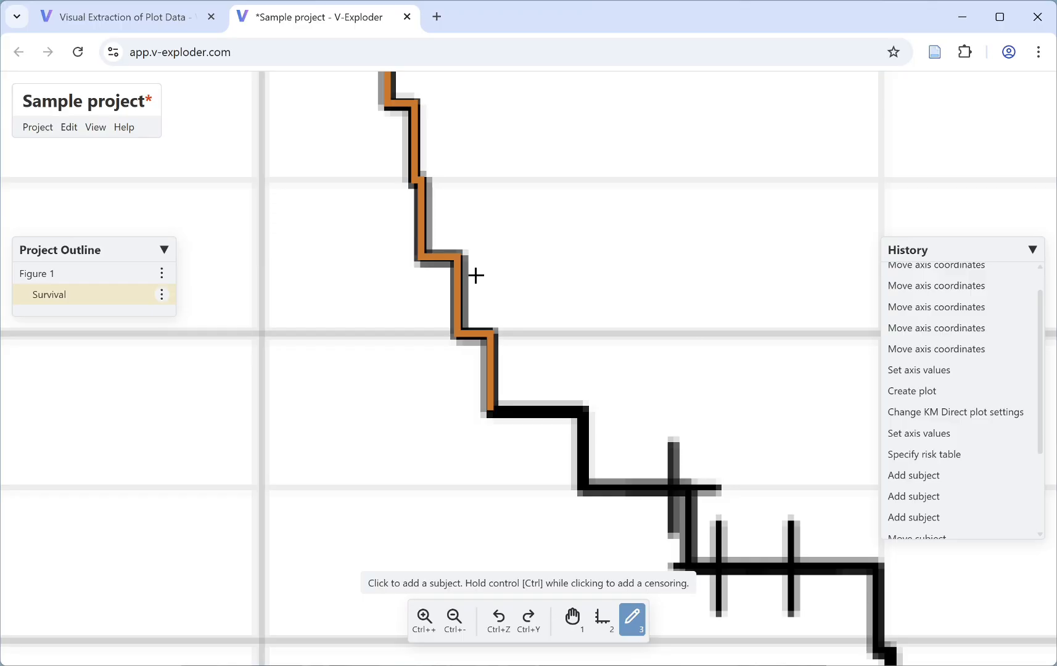
# Try the Fixed – Normal (1x) and Fixed – Very Thin (0.25x) plot line widths, and restore Adjust with Zoom.
pyautogui.click(103, 126)
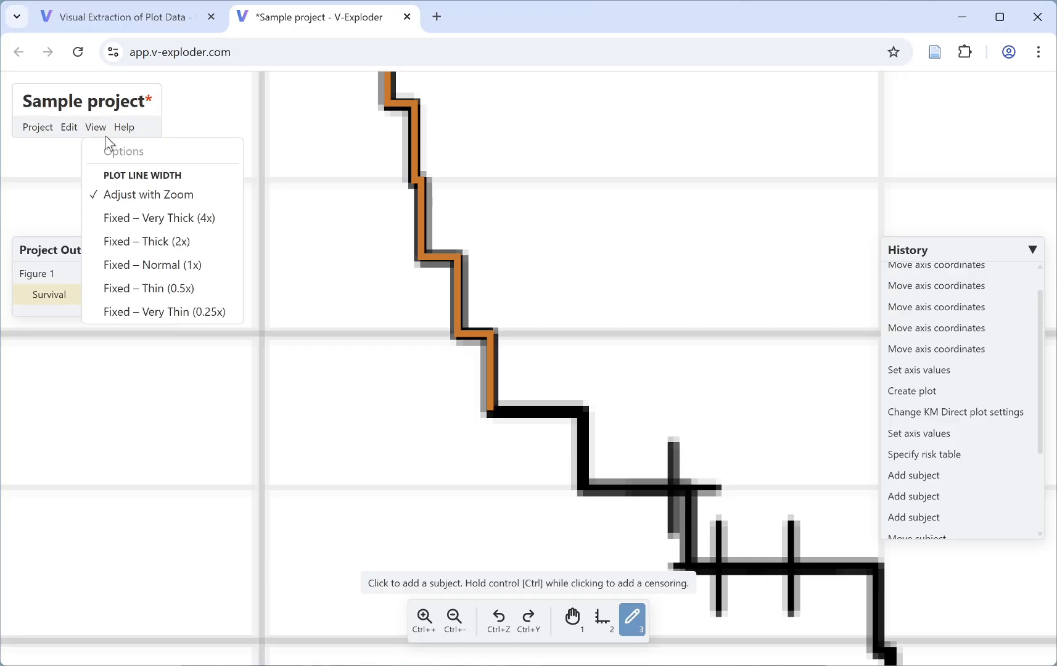
pyautogui.click(183, 274)
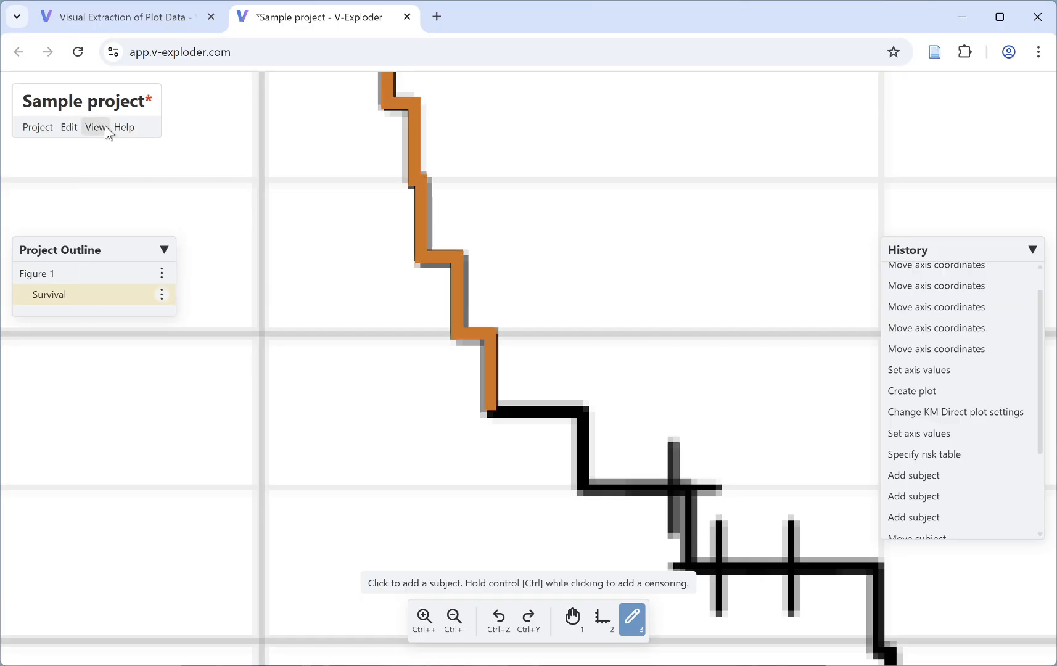
pyautogui.click(102, 128)
pyautogui.click(156, 311)
pyautogui.click(95, 128)
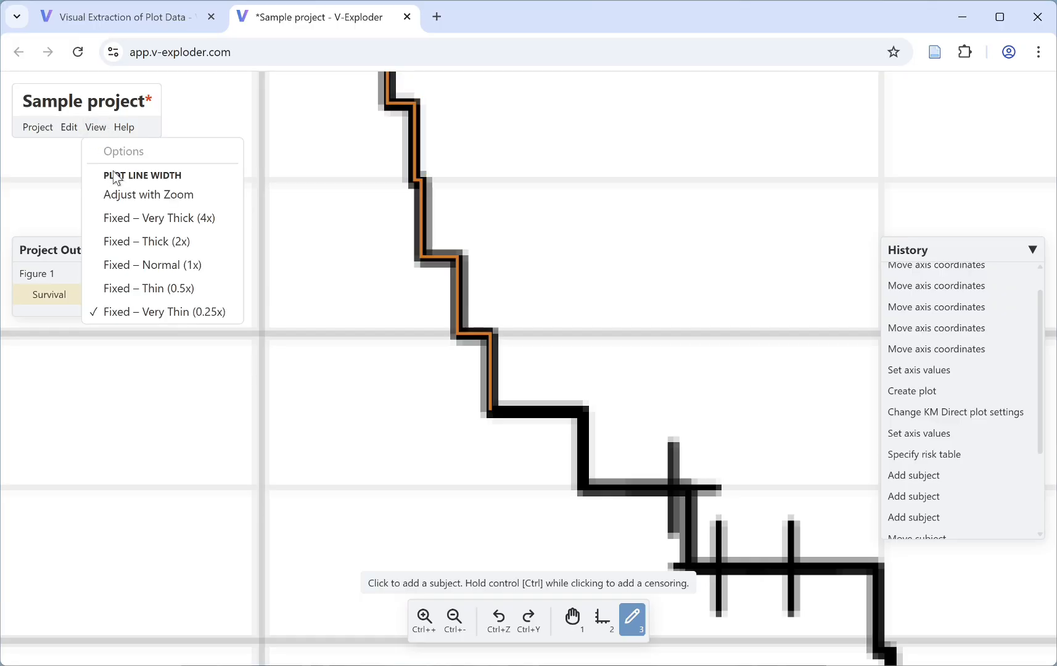
pyautogui.click(170, 196)
# Trace the curve from the drop to 0.85 onward with two subjects and three censorings at the tick marks.
pyautogui.scroll(-2, 561, 393)
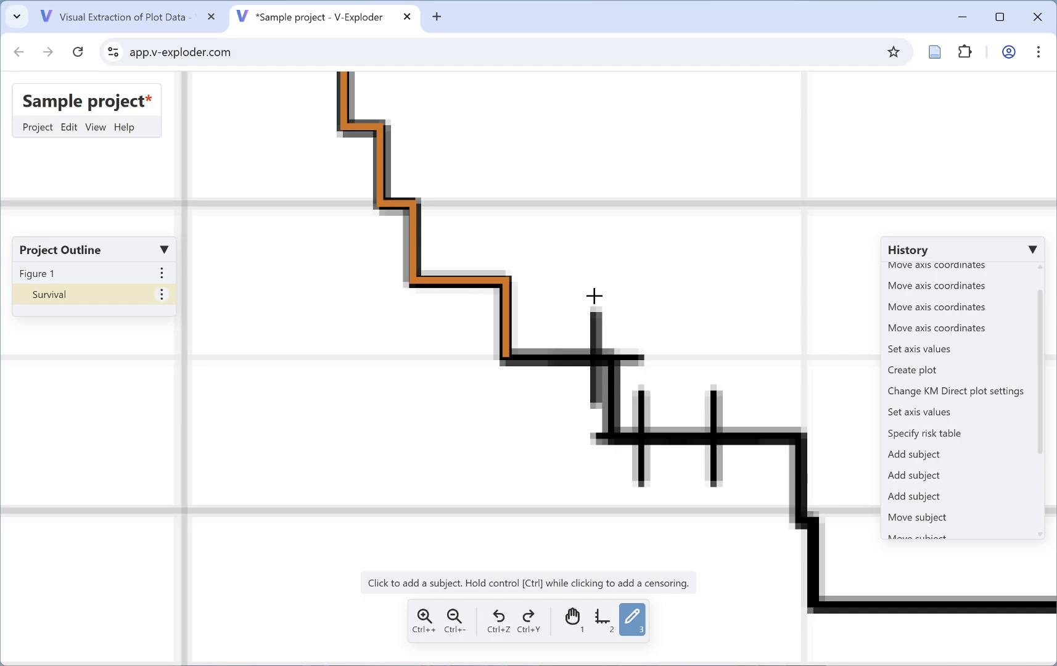
pyautogui.click(594, 296)
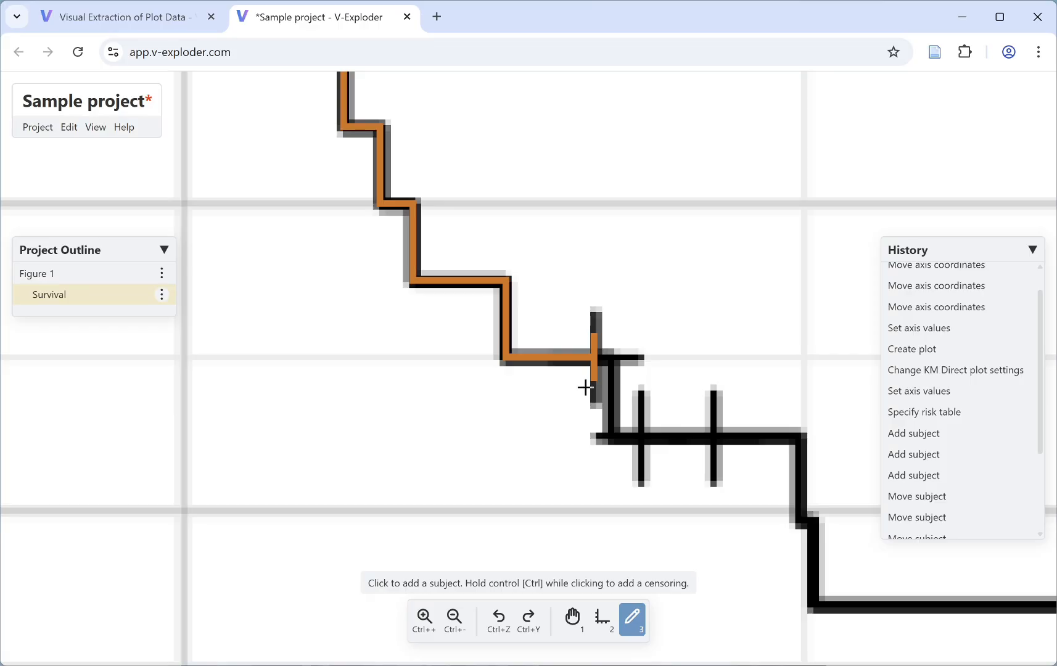
pyautogui.click(612, 393)
pyautogui.keyDown('ctrl'); pyautogui.click(639, 409); pyautogui.keyUp('ctrl')
pyautogui.keyDown('ctrl'); pyautogui.click(712, 404); pyautogui.keyUp('ctrl')
# Add three subjects, two at the drops near 6 months and one at the drop near 9 months.
pyautogui.moveTo(801, 474); pyautogui.dragTo(652, 369, button='middle')
pyautogui.click(650, 371)
pyautogui.click(664, 372)
pyautogui.moveTo(761, 385); pyautogui.dragTo(394, 223, button='middle')
pyautogui.click(607, 336)
# Add four subjects off the source curve, just past the drop near 9 months.
pyautogui.click(657, 364)
pyautogui.moveTo(707, 404); pyautogui.dragTo(544, 265, button='middle')
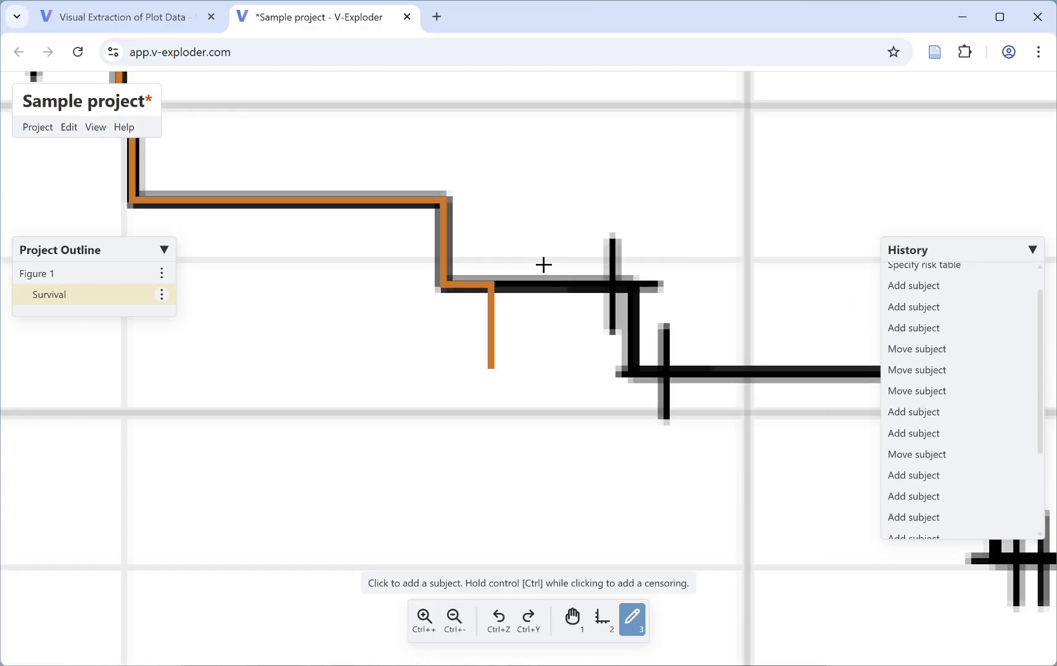
pyautogui.click(510, 264)
pyautogui.click(531, 275)
pyautogui.click(563, 291)
pyautogui.moveTo(563, 291); pyautogui.dragTo(552, 199, button='middle')
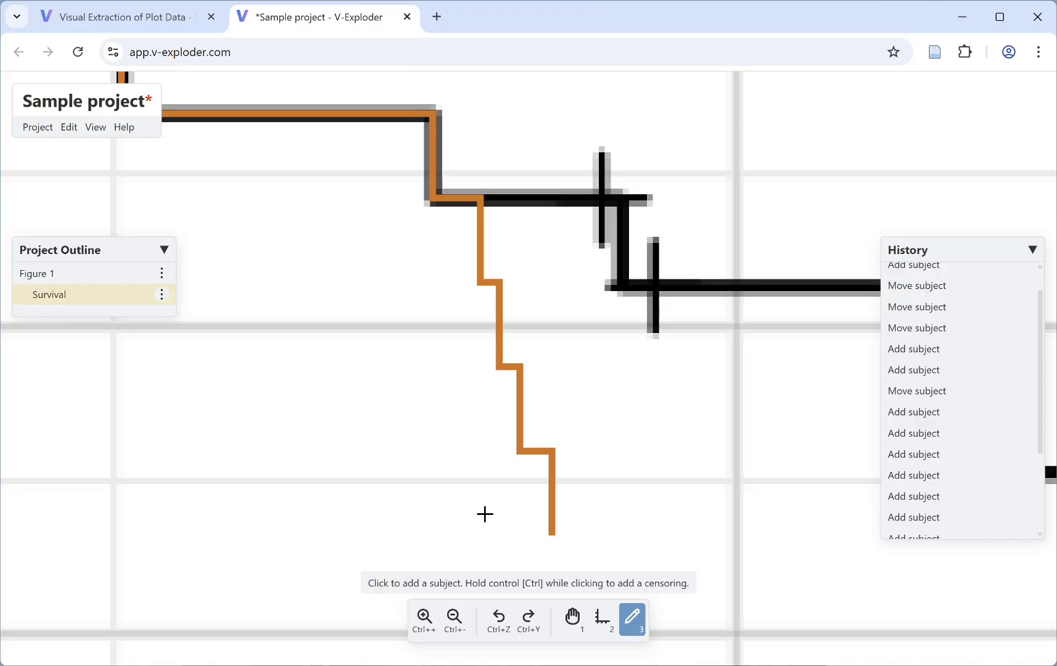
# Undo the four subjects added off the source curve.
pyautogui.click(499, 624)
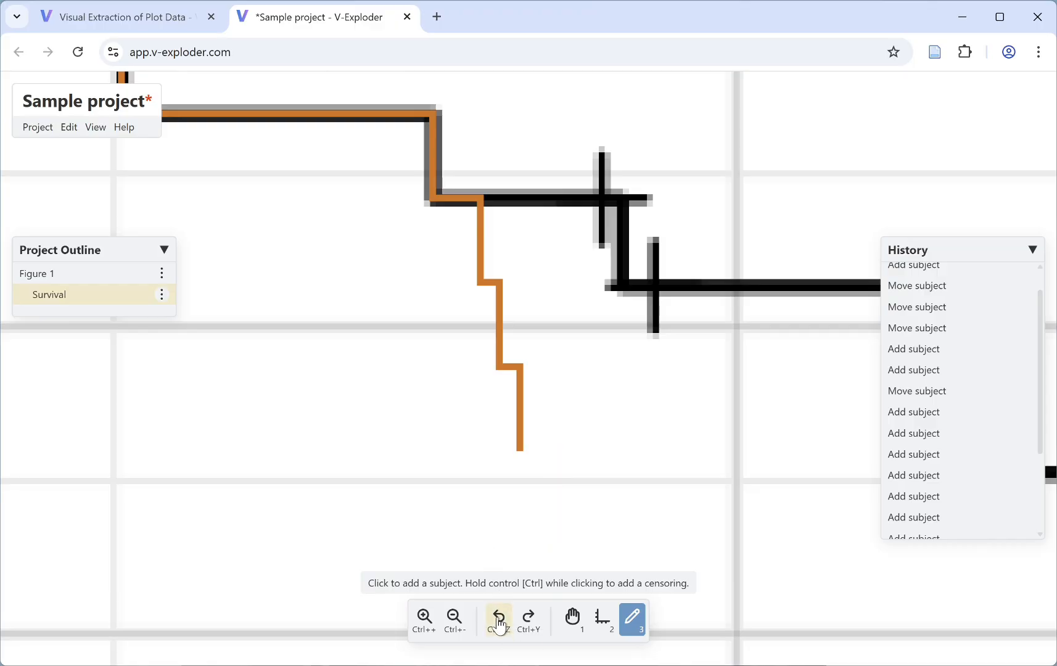
pyautogui.click(500, 624)
pyautogui.click(500, 624)
pyautogui.click(499, 624)
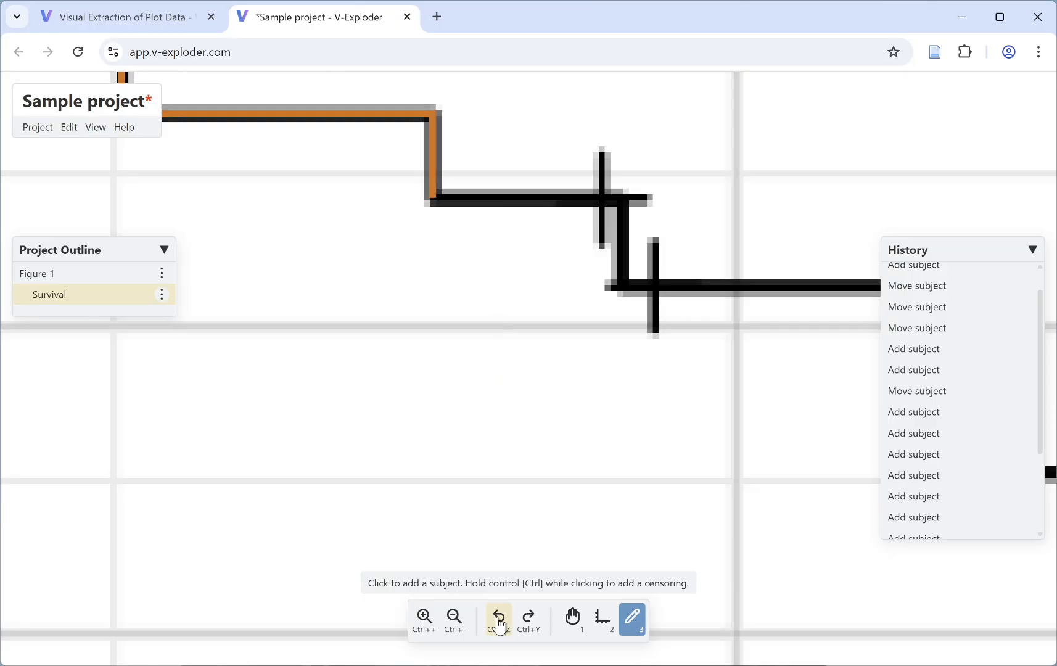
# Redo the misplaced off-curve subjects and undo them all again.
pyautogui.click(524, 624)
pyautogui.click(525, 624)
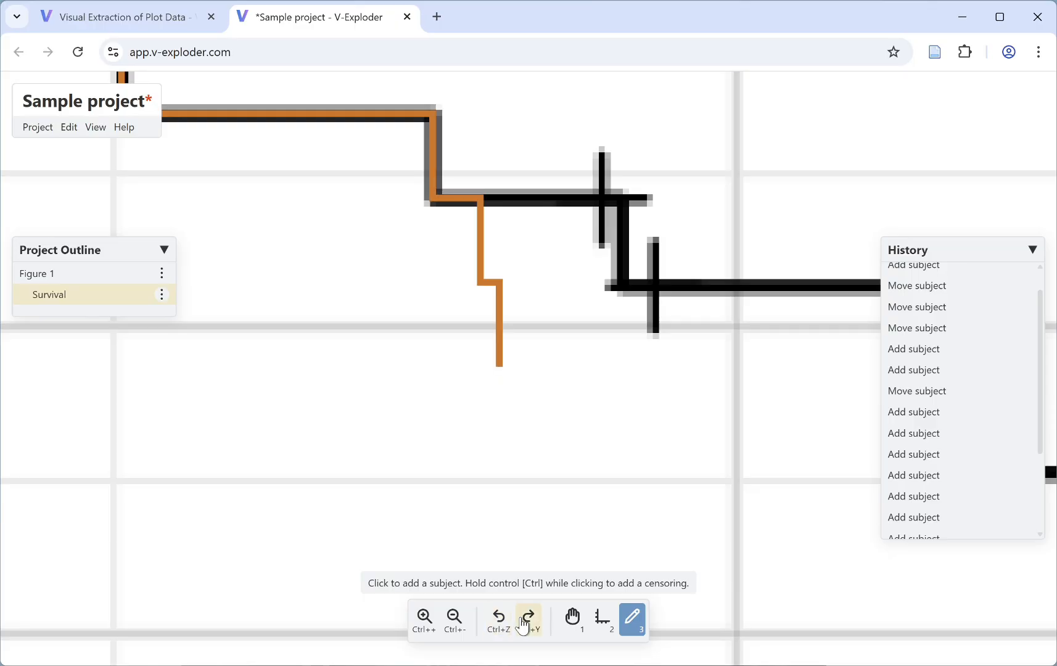
pyautogui.click(524, 625)
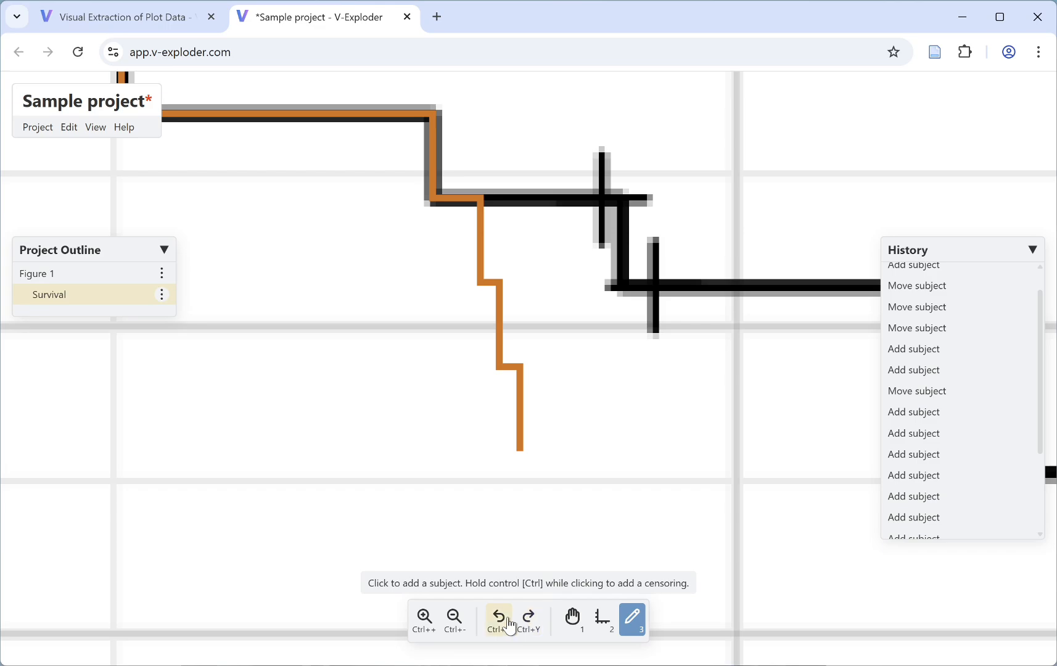
pyautogui.click(510, 626)
pyautogui.click(510, 626)
pyautogui.click(510, 626)
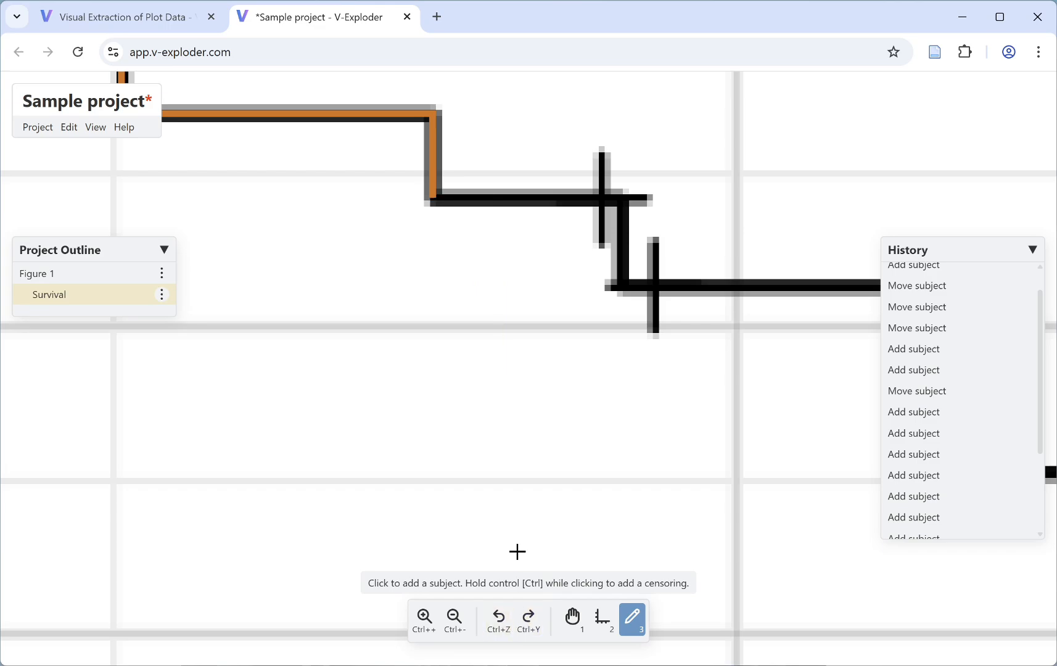
# Add a subject at the drop near 11 months with a censoring on either side, and align the drop with the curve.
pyautogui.keyDown('ctrl'); pyautogui.click(603, 195); pyautogui.keyUp('ctrl')
pyautogui.click(627, 207)
pyautogui.keyDown('ctrl'); pyautogui.click(653, 239); pyautogui.keyUp('ctrl')
pyautogui.scroll(1, 640, 223)
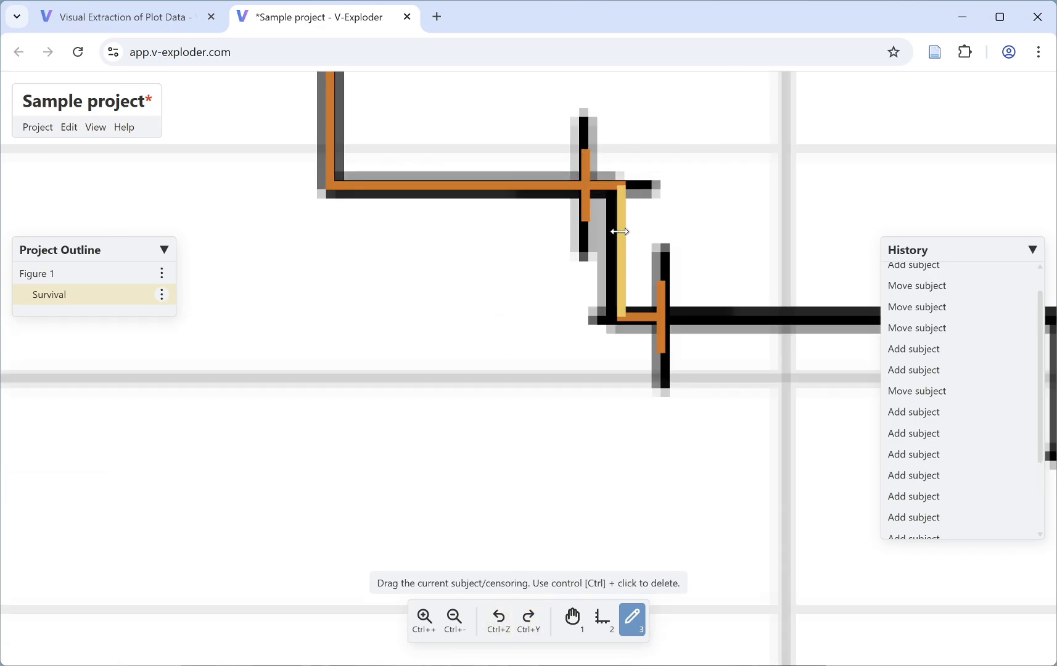
pyautogui.moveTo(620, 231); pyautogui.dragTo(615, 231)
# Add subjects at the two drops near 14 months and censorings at the three tick marks beside them.
pyautogui.scroll(-1, 659, 250)
pyautogui.moveTo(834, 310); pyautogui.dragTo(519, 271, button='middle')
pyautogui.click(610, 289)
pyautogui.keyDown('ctrl'); pyautogui.click(648, 310); pyautogui.keyUp('ctrl')
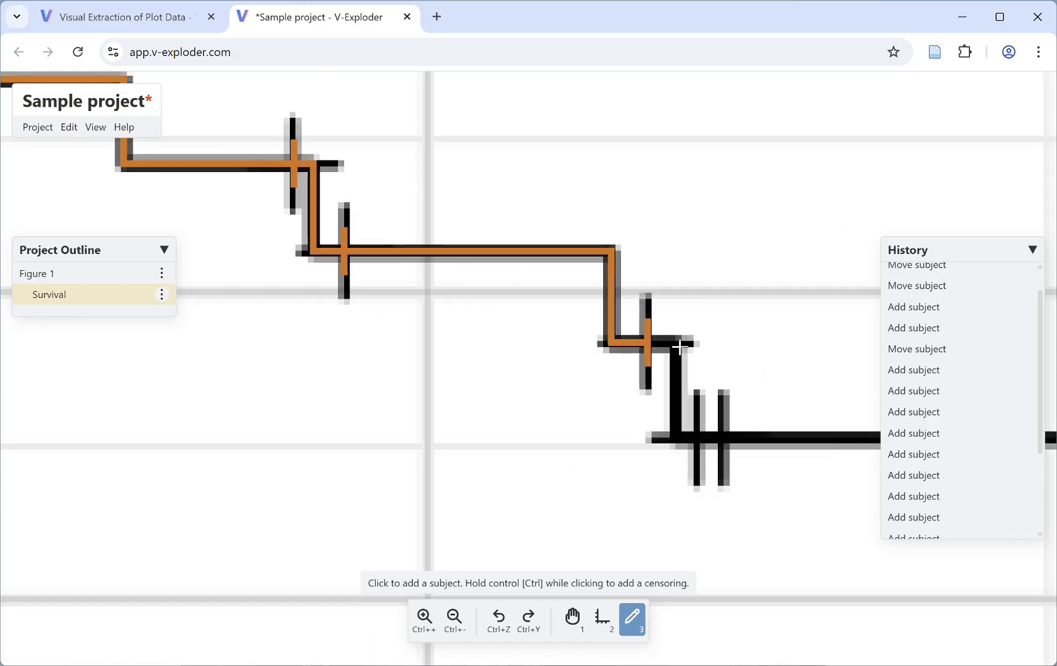
pyautogui.click(677, 367)
pyautogui.keyDown('ctrl'); pyautogui.click(699, 379); pyautogui.keyUp('ctrl')
pyautogui.keyDown('ctrl'); pyautogui.click(721, 377); pyautogui.keyUp('ctrl')
# Add four subjects at the successive curve drops just before and at 24 months.
pyautogui.moveTo(720, 354); pyautogui.dragTo(500, 261, button='middle')
pyautogui.moveTo(857, 339); pyautogui.dragTo(363, 273, button='middle')
pyautogui.moveTo(863, 345); pyautogui.dragTo(537, 295, button='middle')
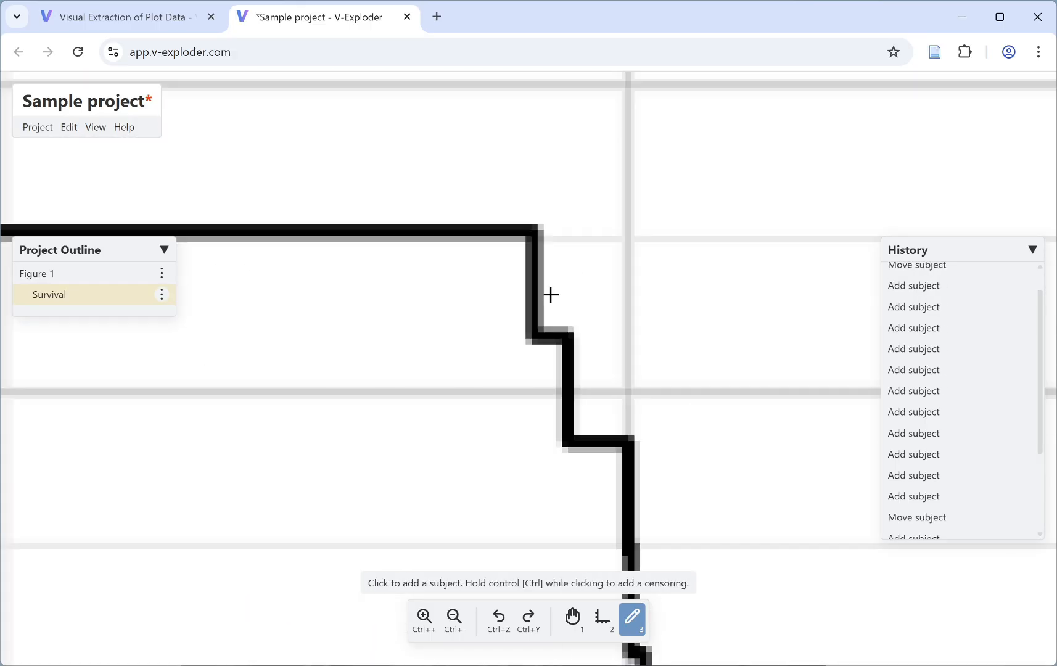
pyautogui.click(534, 334)
pyautogui.click(566, 440)
pyautogui.moveTo(630, 476); pyautogui.dragTo(589, 284, button='middle')
pyautogui.click(591, 457)
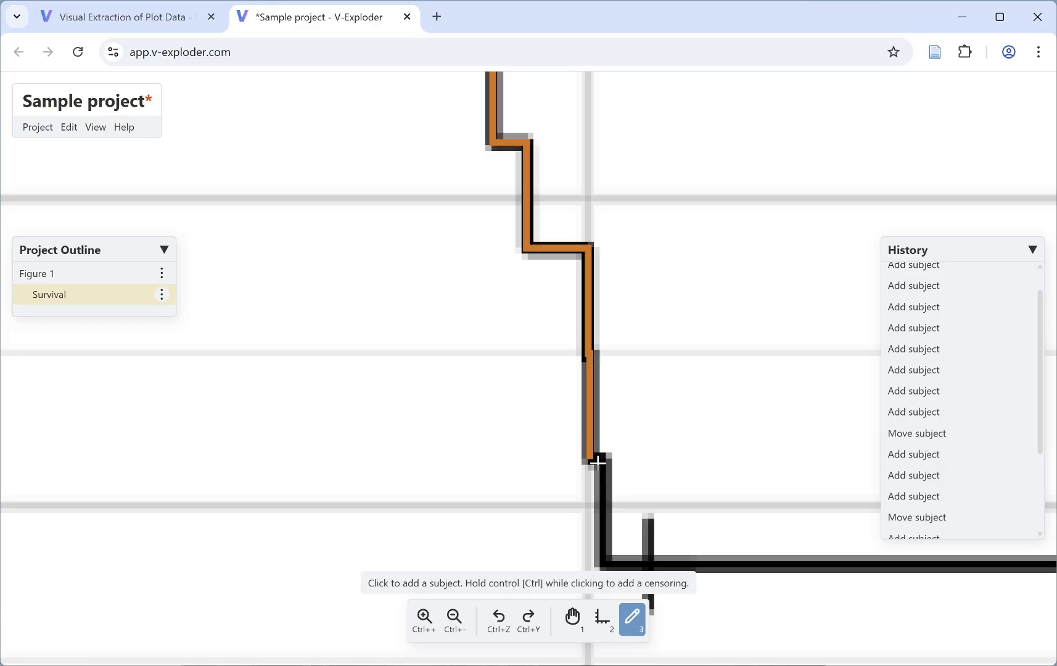
# Add a subject at the drop just after 24 months and censorings at the two tick marks on the following plateau.
pyautogui.click(602, 463)
pyautogui.moveTo(606, 441); pyautogui.dragTo(575, 357, button='middle')
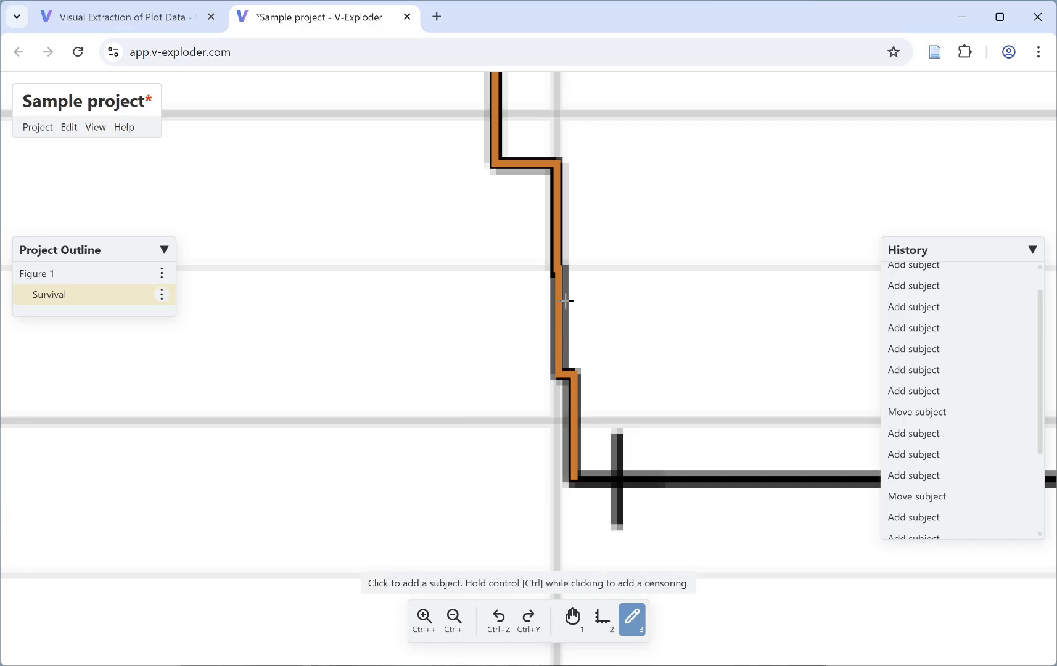
pyautogui.scroll(-5, 557, 234)
pyautogui.scroll(-5, 530, 344)
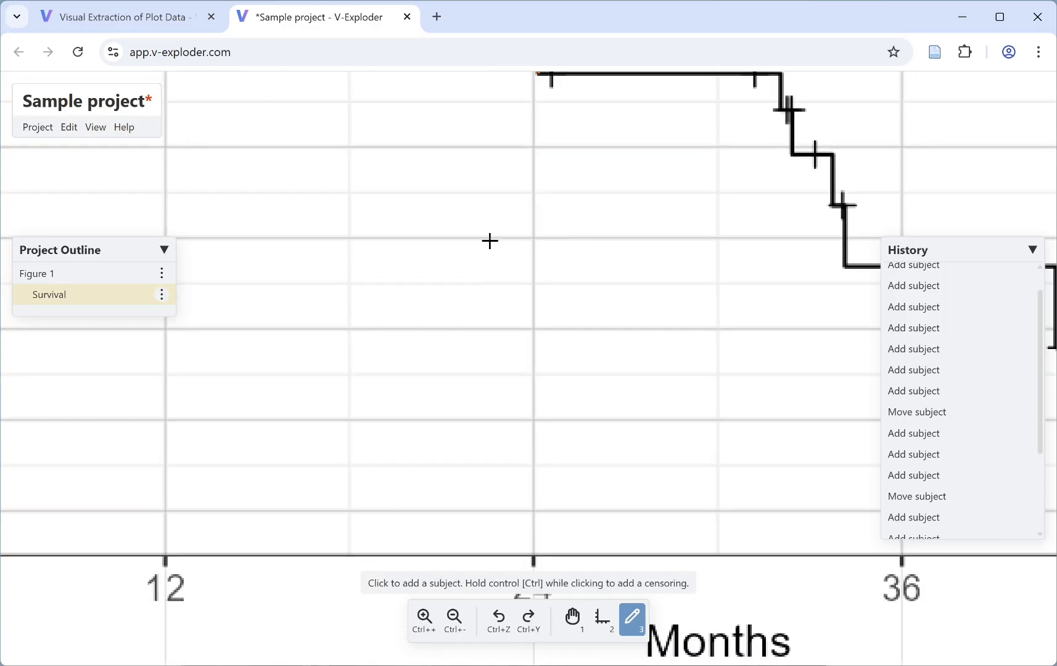
pyautogui.moveTo(543, 209); pyautogui.dragTo(551, 430, button='middle')
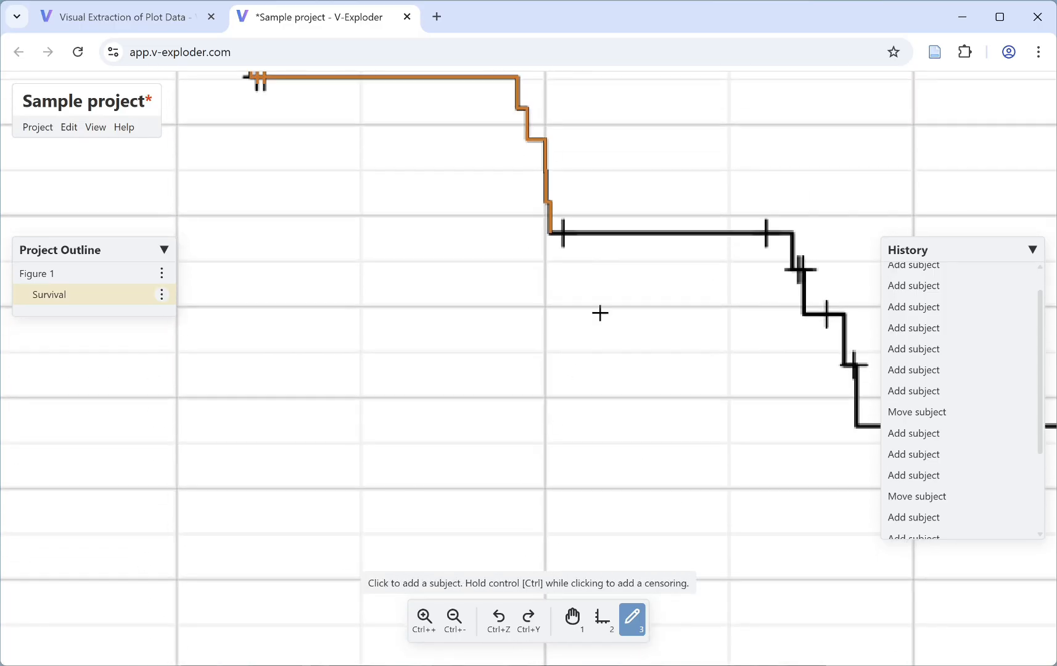
pyautogui.moveTo(573, 217); pyautogui.dragTo(544, 326, button='middle')
pyautogui.scroll(4, 518, 294)
pyautogui.keyDown('ctrl'); pyautogui.click(597, 521); pyautogui.keyUp('ctrl')
pyautogui.scroll(-3, 594, 513)
pyautogui.keyDown('ctrl'); pyautogui.click(583, 308); pyautogui.keyUp('ctrl')
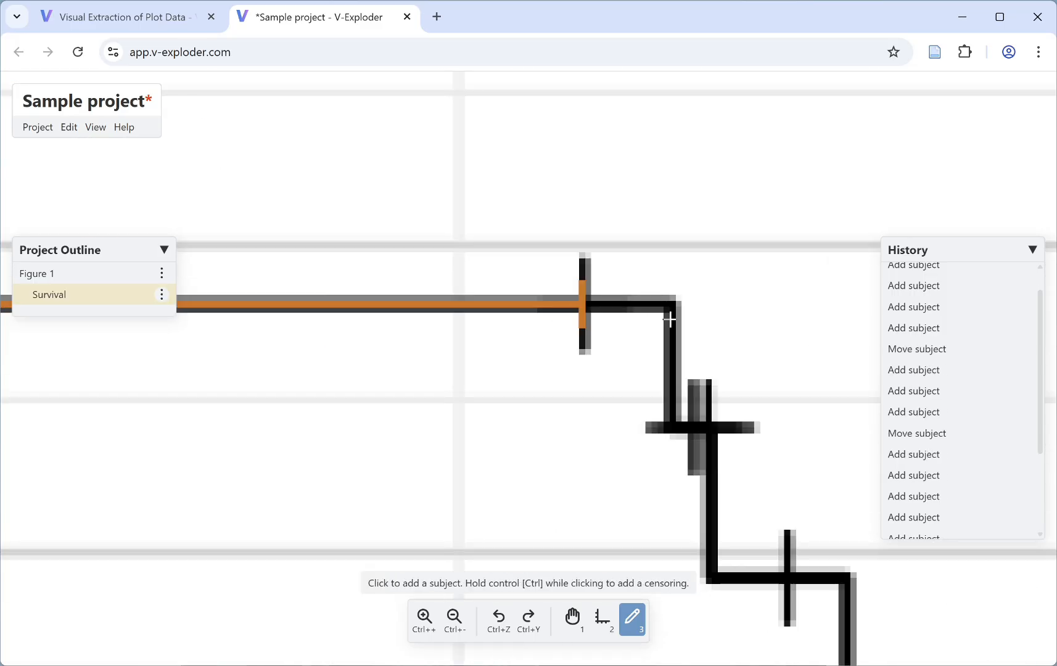
# Add subjects at the two drops near 32 months and censorings at the three tick marks around them.
pyautogui.click(672, 345)
pyautogui.keyDown('ctrl'); pyautogui.click(694, 419); pyautogui.keyUp('ctrl')
pyautogui.keyDown('ctrl'); pyautogui.click(702, 422); pyautogui.keyUp('ctrl')
pyautogui.click(710, 444)
pyautogui.keyDown('ctrl'); pyautogui.click(623, 423); pyautogui.keyUp('ctrl')
# Add subjects at the two drops near 34 months with a censoring between them, and align the first drop with the curve.
pyautogui.click(542, 266)
pyautogui.keyDown('ctrl'); pyautogui.click(578, 345); pyautogui.keyUp('ctrl')
pyautogui.moveTo(542, 276); pyautogui.dragTo(548, 277)
pyautogui.click(591, 392)
# Add a subject at the drop near 41 months and censorings at the tick marks near 38, 41 and 56 months.
pyautogui.moveTo(590, 392); pyautogui.dragTo(293, 236, button='middle')
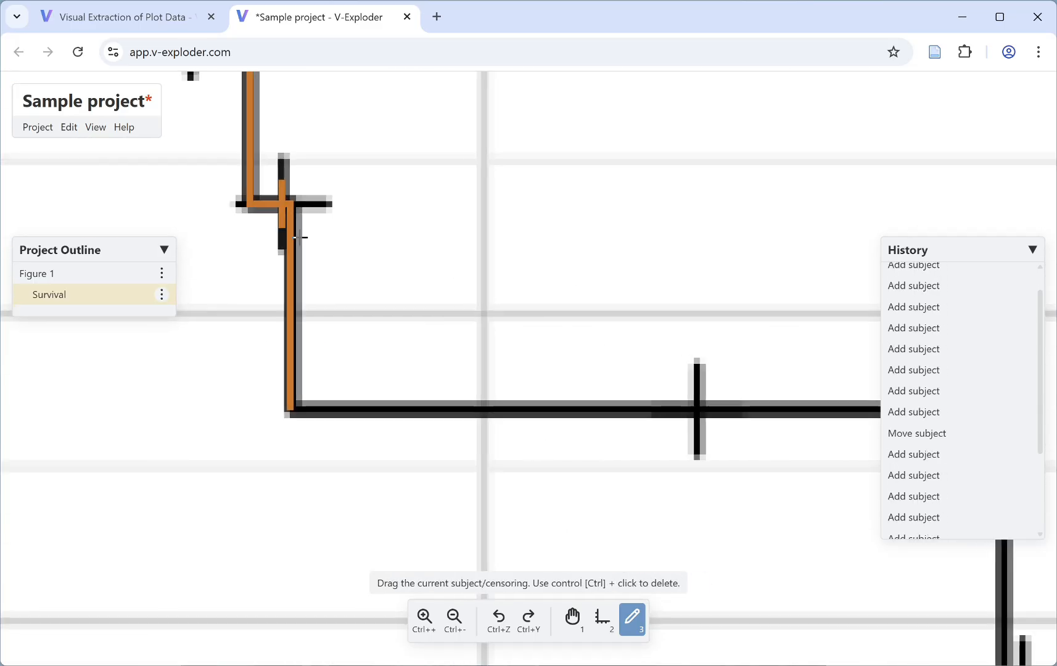
pyautogui.keyDown('ctrl'); pyautogui.click(697, 409); pyautogui.keyUp('ctrl')
pyautogui.moveTo(697, 409); pyautogui.dragTo(342, 246, button='middle')
pyautogui.click(652, 249)
pyautogui.keyDown('ctrl'); pyautogui.click(667, 519); pyautogui.keyUp('ctrl')
pyautogui.moveTo(667, 520)
pyautogui.mouseDown(button='middle')
pyautogui.moveTo(515, 393)
pyautogui.moveTo(578, 383)
pyautogui.moveTo(380, 253)
pyautogui.mouseUp(button='middle')
pyautogui.keyDown('ctrl'); pyautogui.click(381, 255); pyautogui.keyUp('ctrl')
pyautogui.scroll(-4, 672, 407)
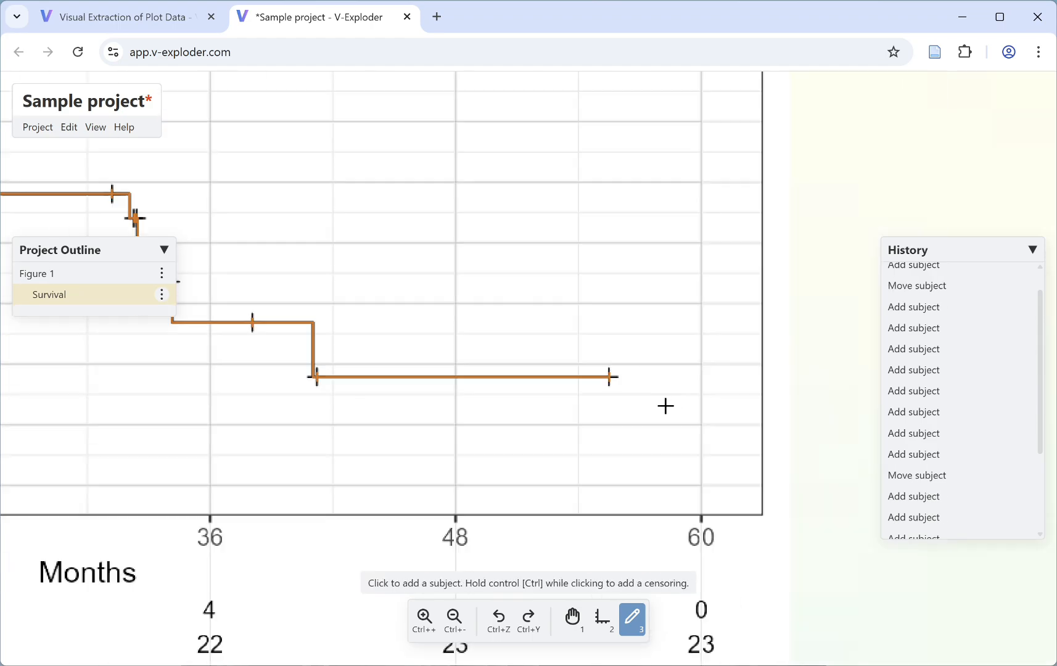
pyautogui.scroll(-1, 656, 405)
pyautogui.scroll(-1, 656, 404)
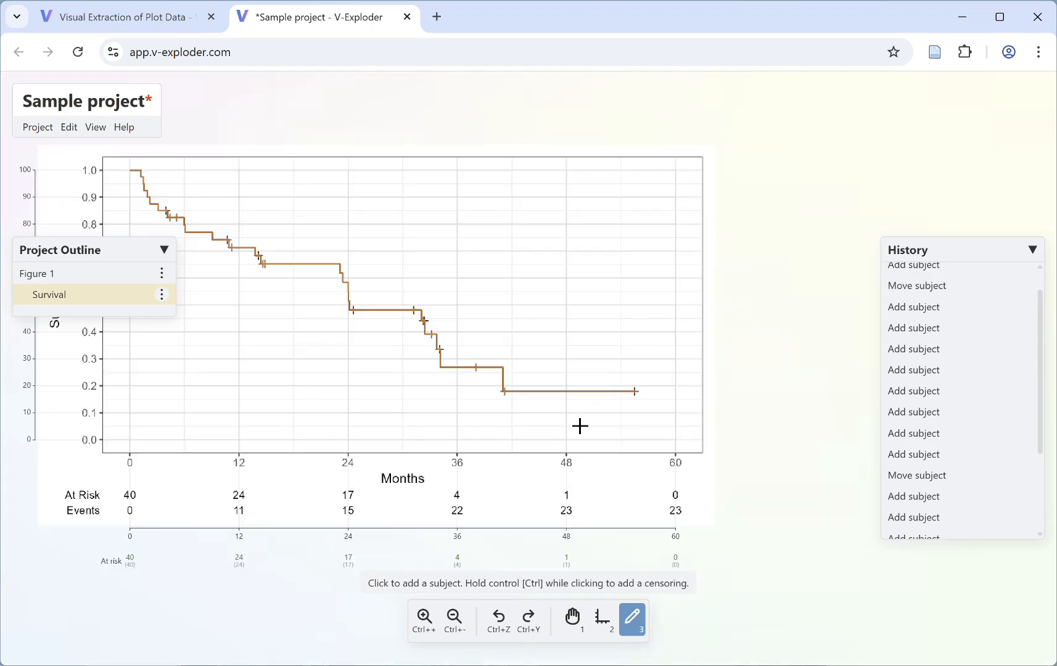
pyautogui.moveTo(581, 426); pyautogui.dragTo(698, 374, button='middle')
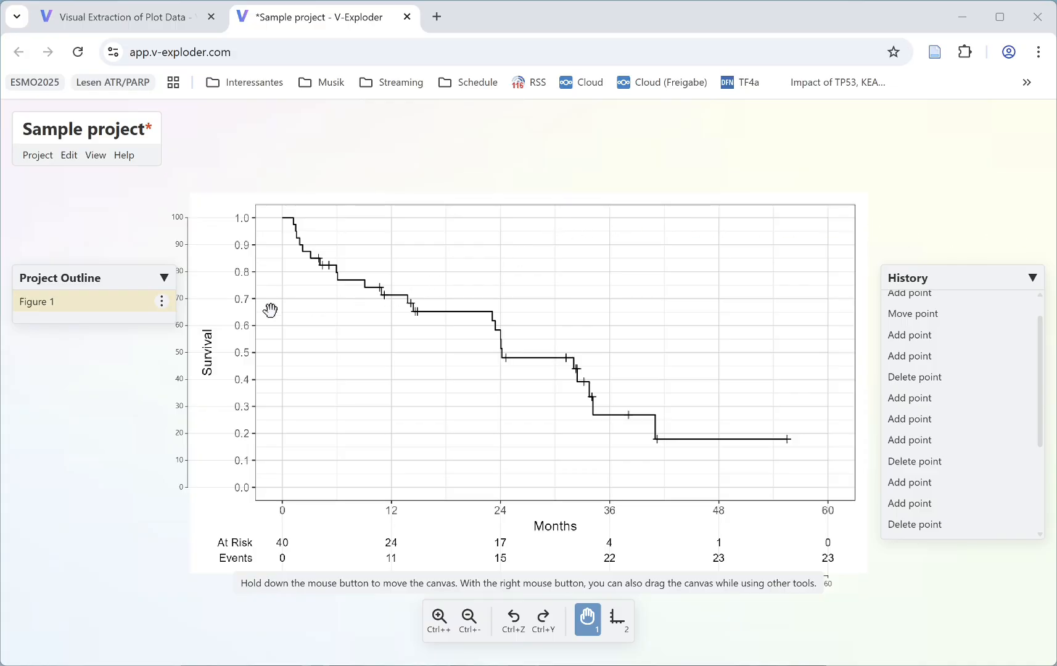
# Add a KM Iterative plot to Figure 1, labelled Algorithmic, with the Rogula method, a yellow plot color and a green point/censor color.
pyautogui.click(162, 303)
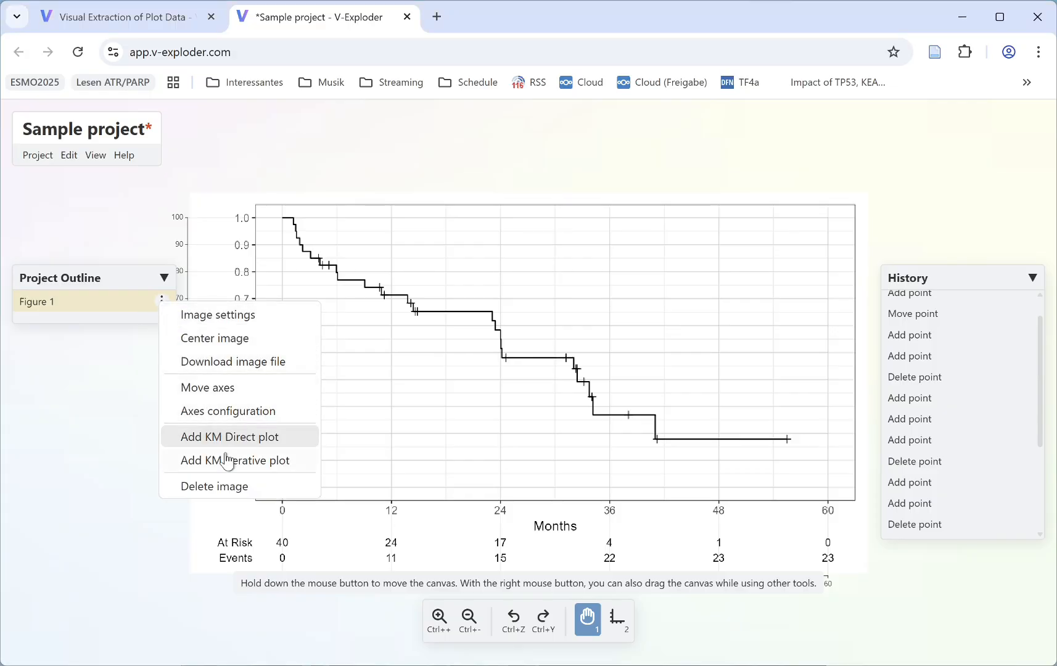
pyautogui.click(295, 467)
pyautogui.click(161, 323)
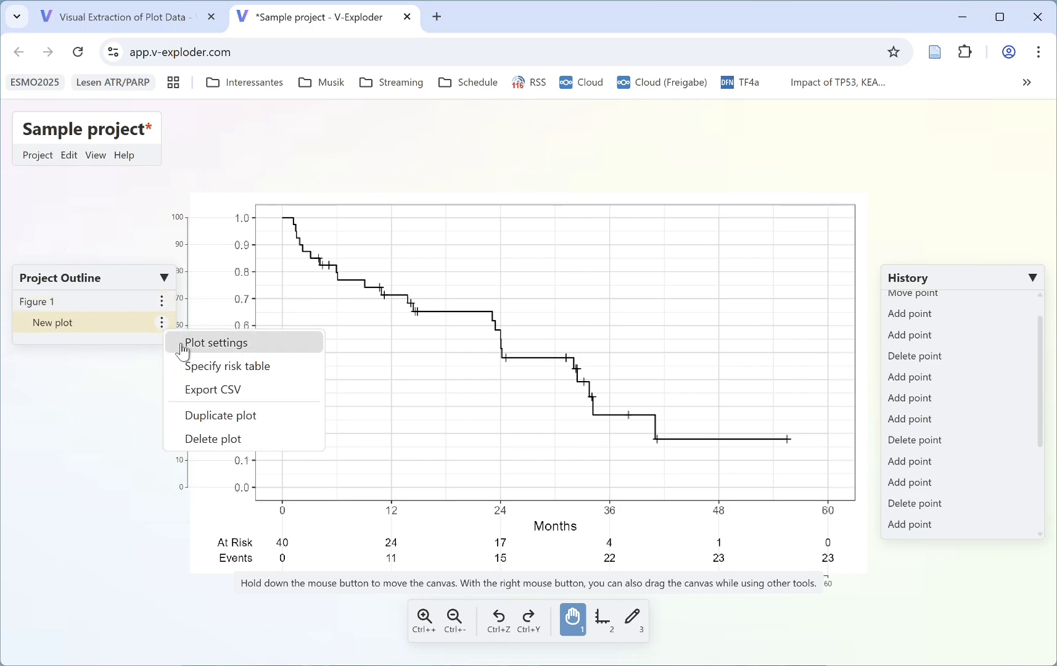
pyautogui.click(236, 345)
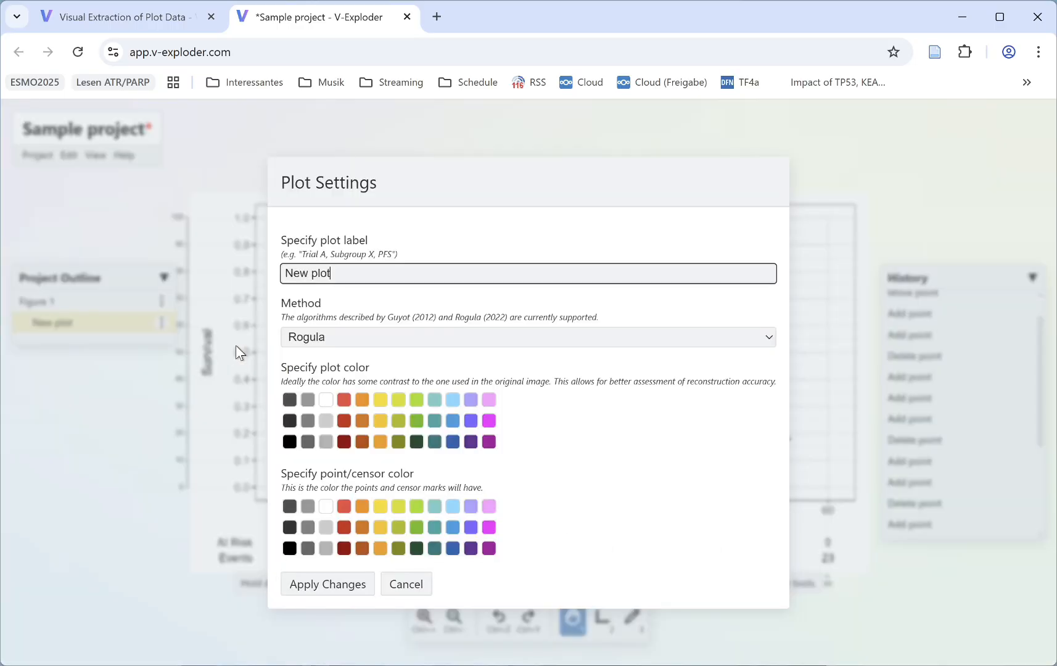
pyautogui.moveTo(342, 273); pyautogui.dragTo(295, 278)
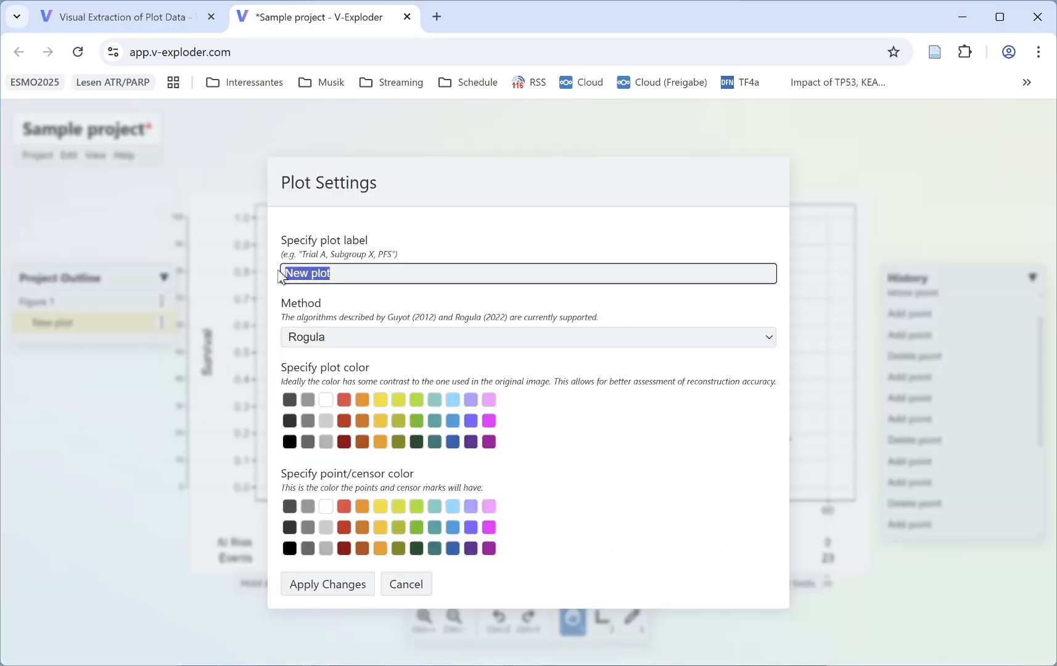
pyautogui.write('Algorithmic')
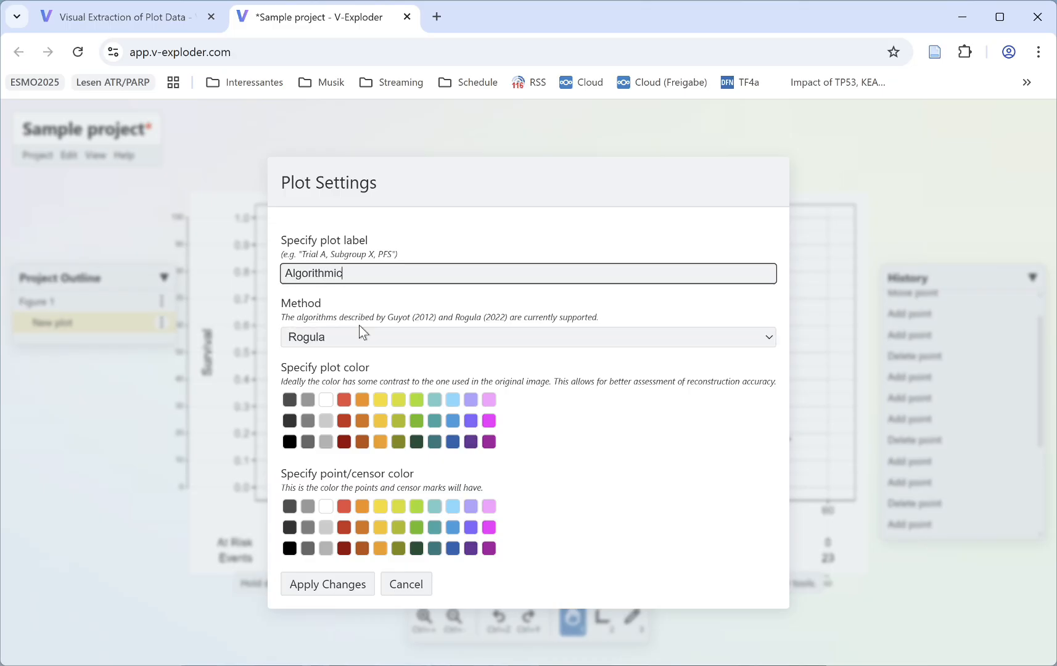
pyautogui.click(378, 341)
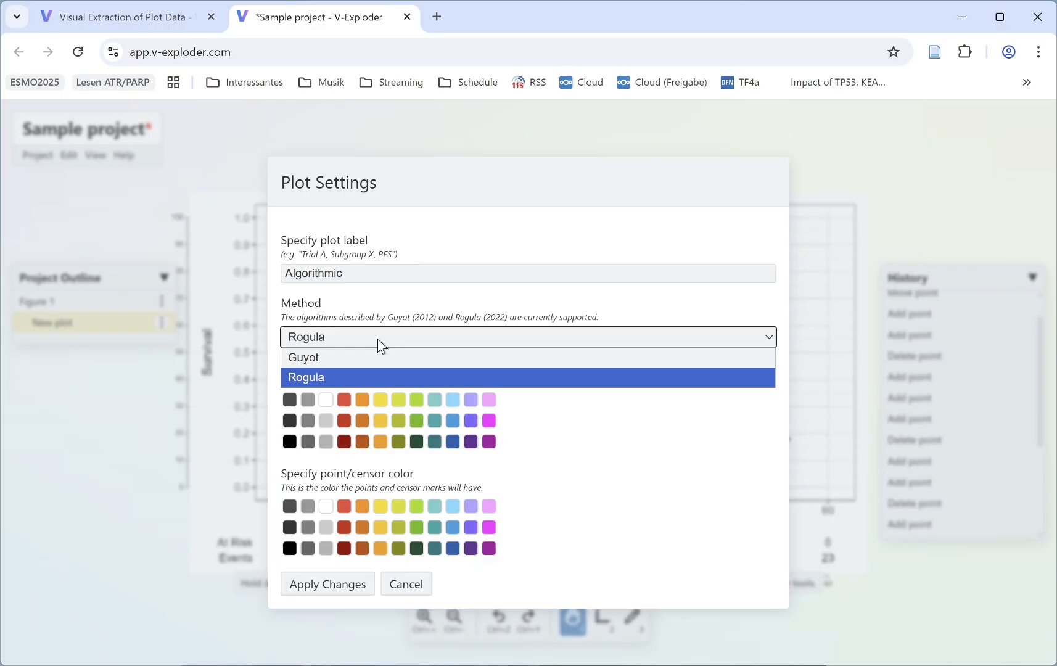
pyautogui.click(378, 344)
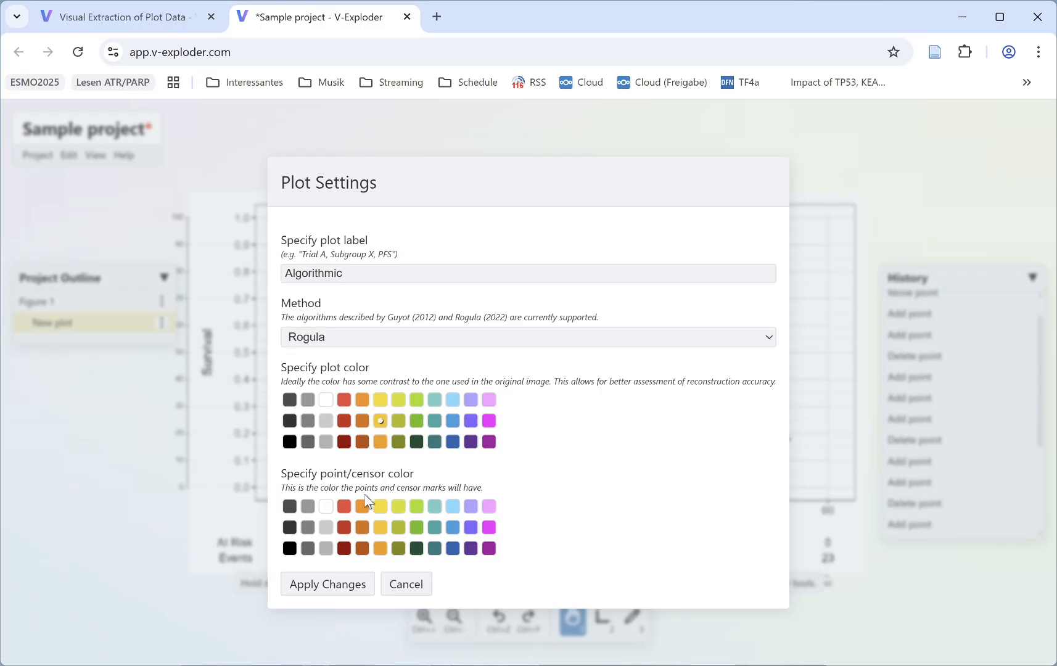
pyautogui.click(327, 583)
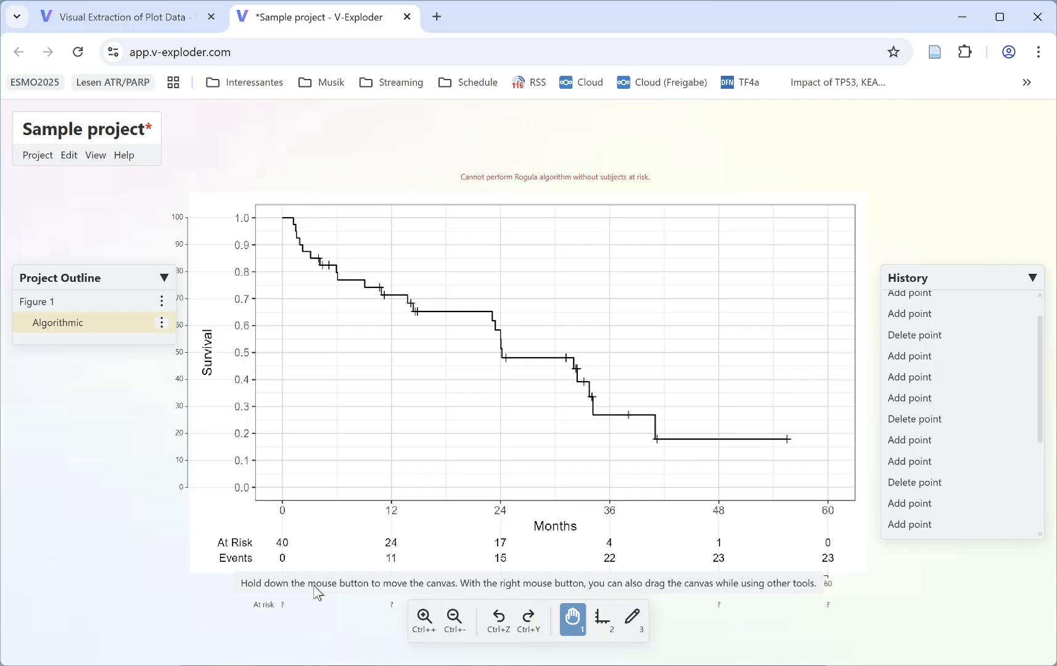
# Enter 40, 24, 17, 4 and 1 subjects at risk for months 0, 12, 24, 36 and 48 in the Algorithmic plot's risk table.
pyautogui.click(161, 323)
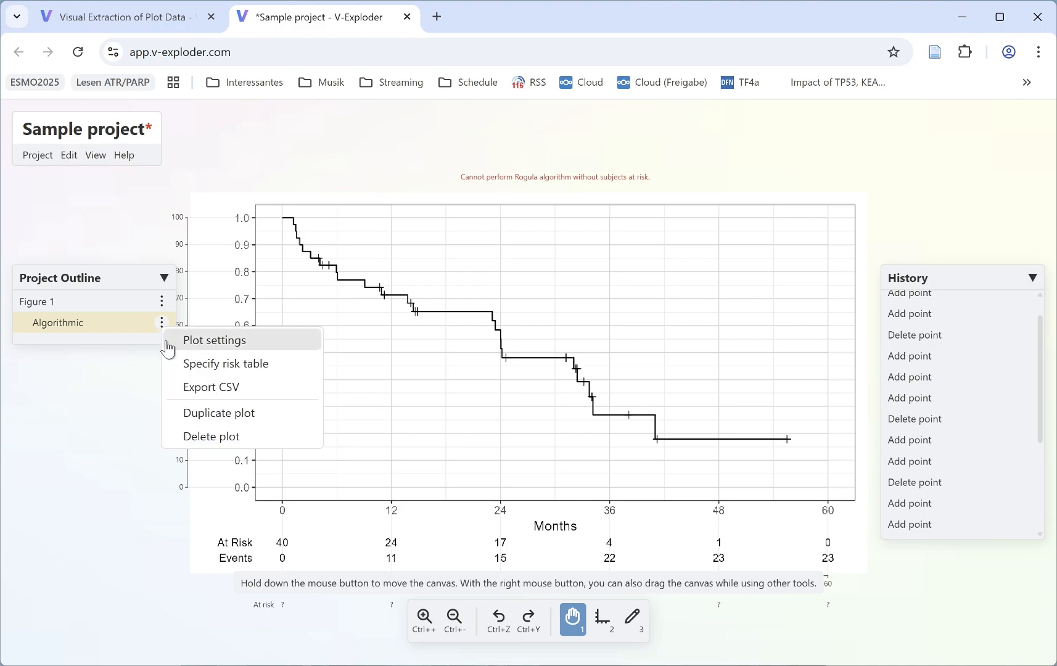
pyautogui.click(270, 370)
pyautogui.scroll(-6, 465, 617)
pyautogui.click(481, 432)
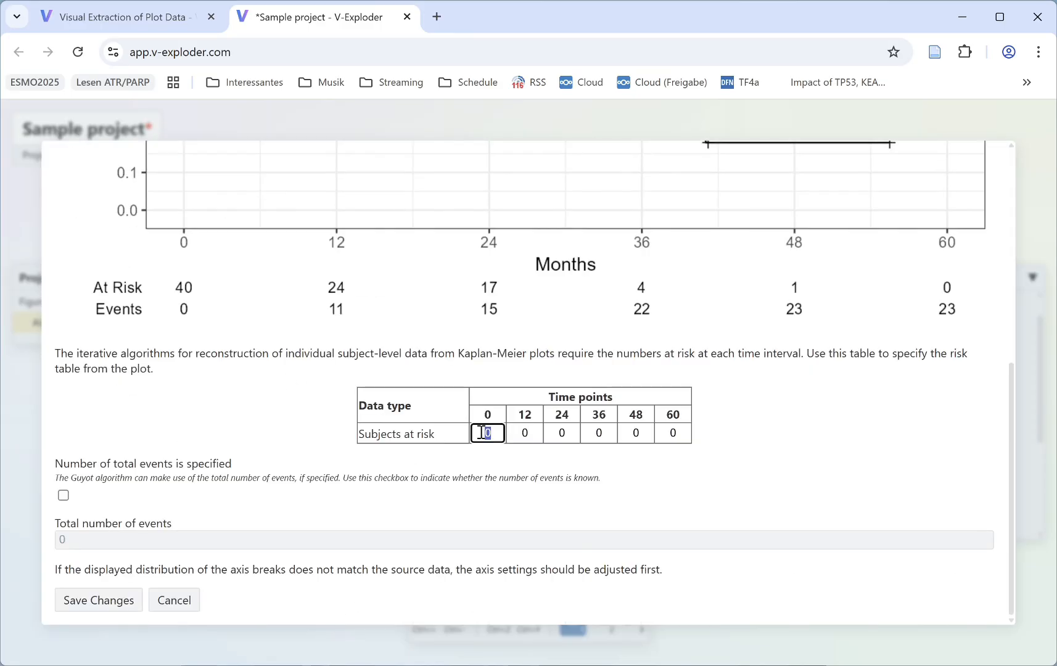
pyautogui.write('40\t24\t17\t4\t1')
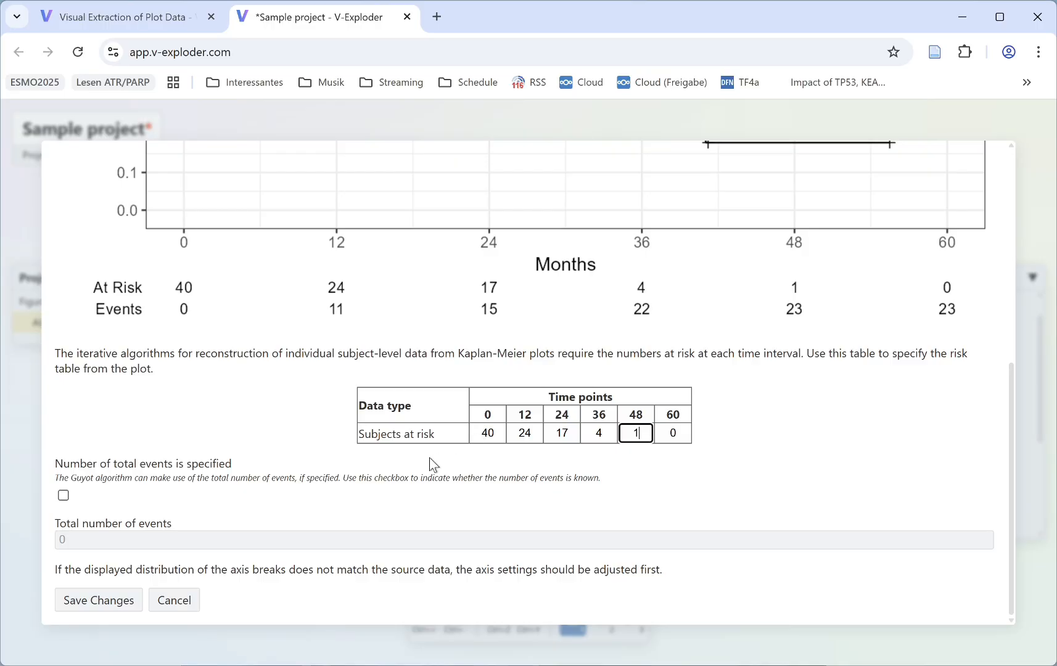
pyautogui.click(64, 496)
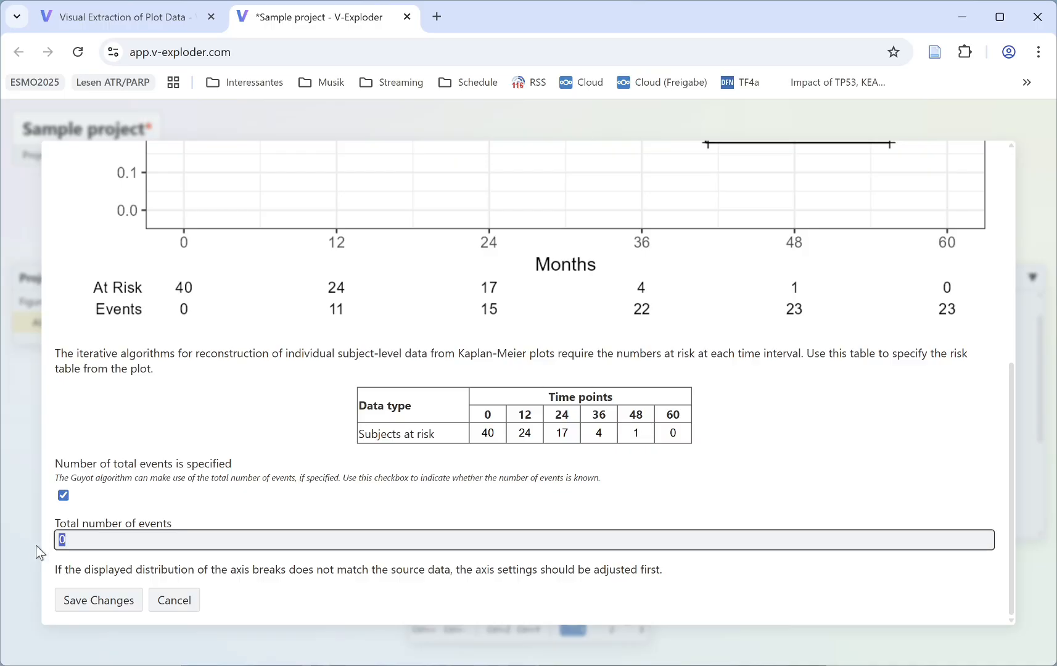
pyautogui.doubleClick(64, 539)
pyautogui.click(65, 496)
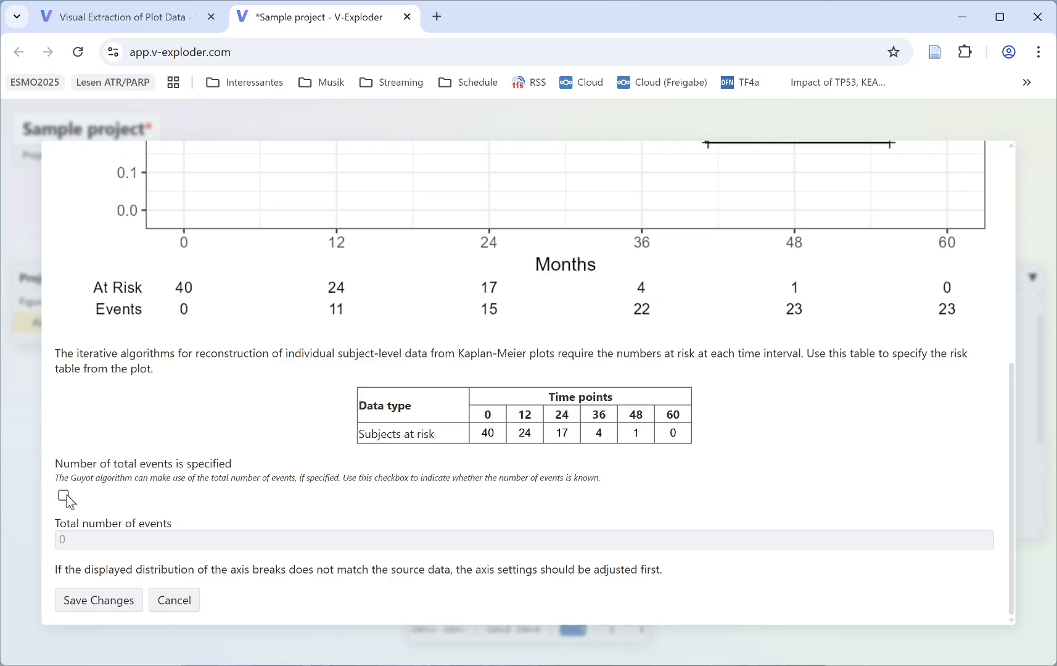
# Save the risk table of the Algorithmic plot.
pyautogui.click(88, 600)
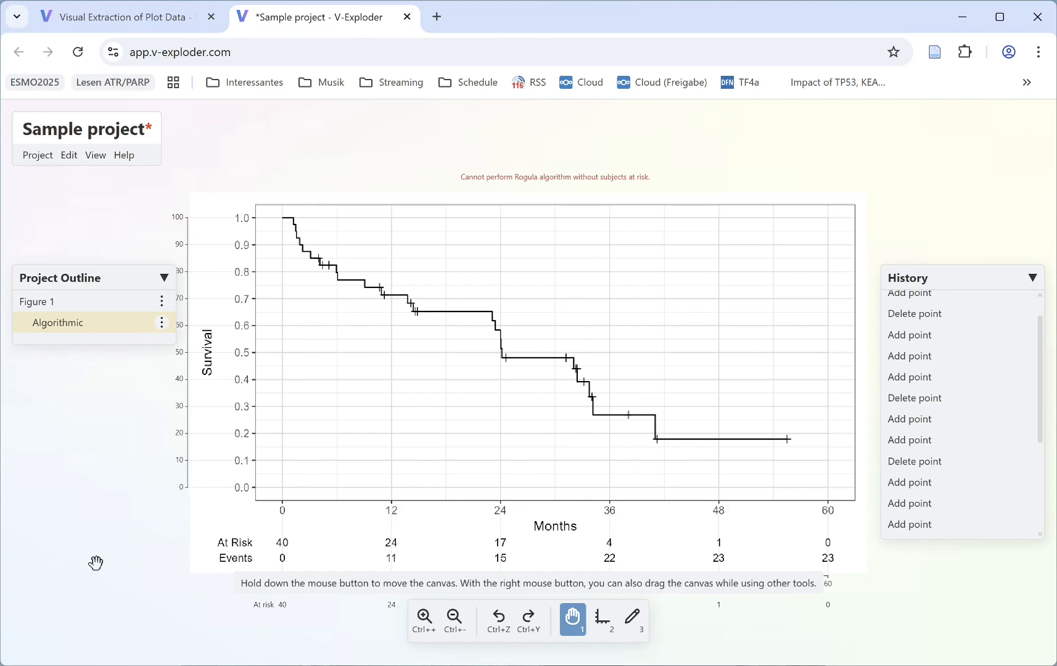
pyautogui.moveTo(239, 502); pyautogui.dragTo(243, 384)
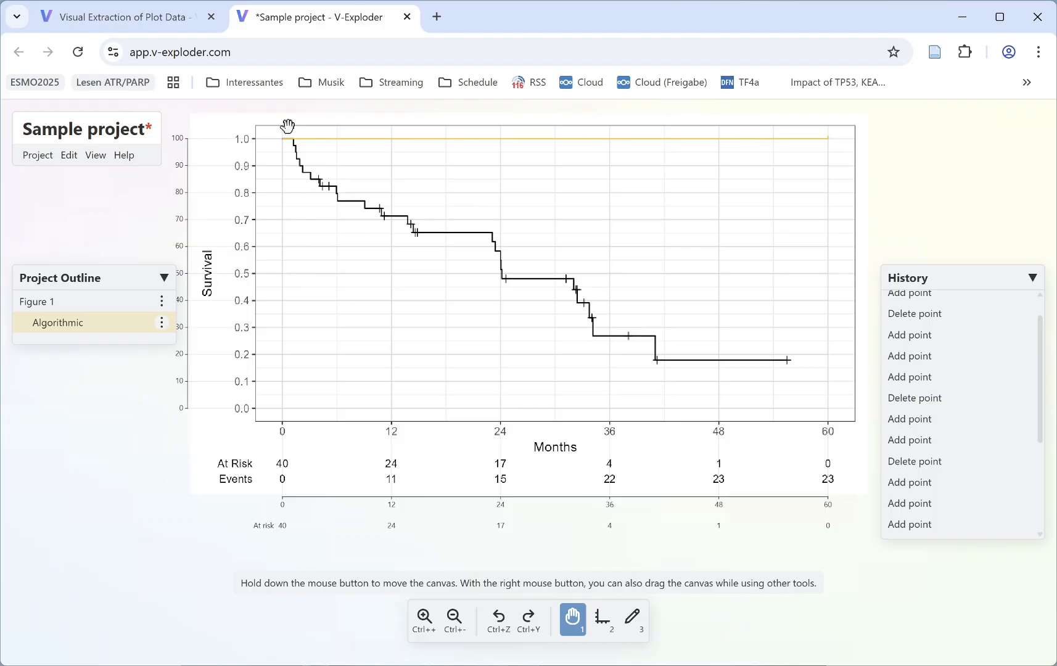
# Add plot positions at the base of the first three drops at the start of the curve.
pyautogui.moveTo(288, 126); pyautogui.dragTo(299, 229)
pyautogui.scroll(5, 299, 229)
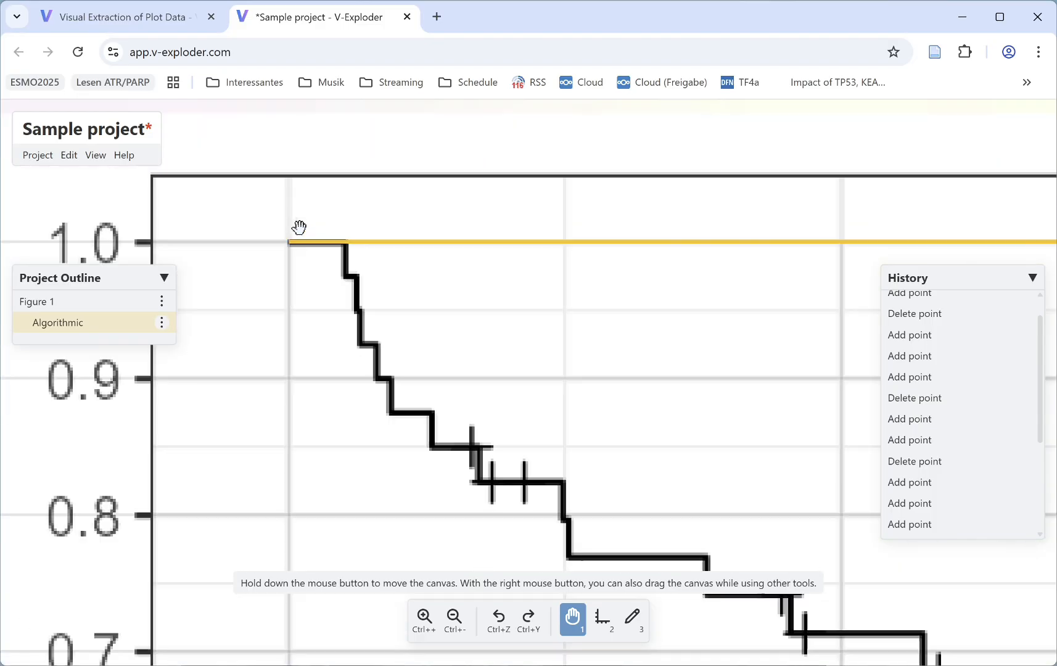
pyautogui.click(629, 616)
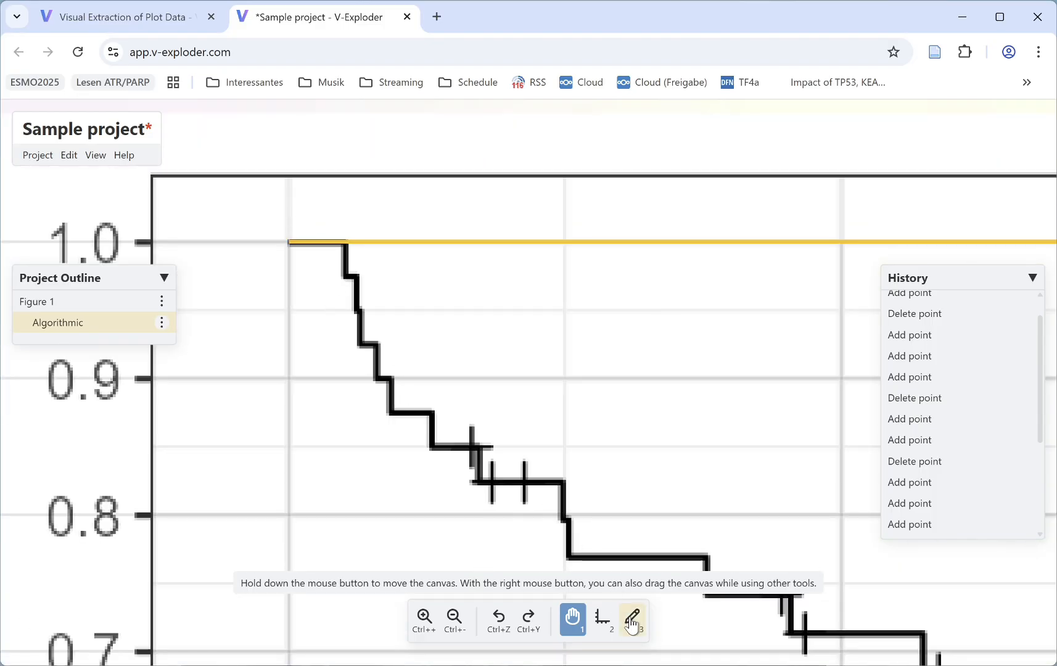
pyautogui.scroll(3, 338, 288)
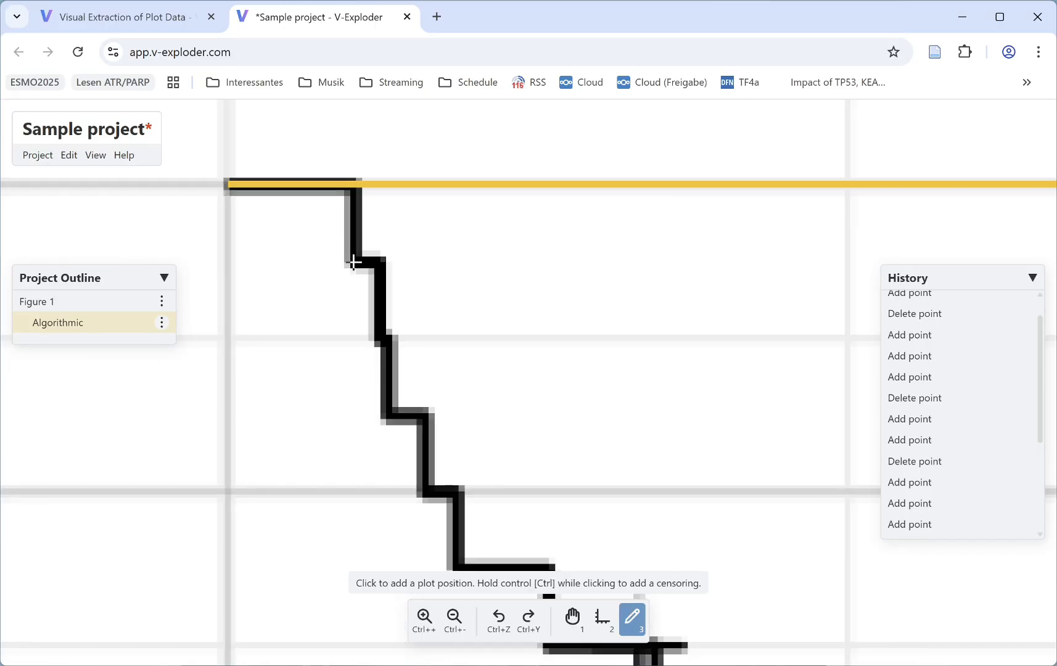
pyautogui.click(354, 262)
pyautogui.click(378, 338)
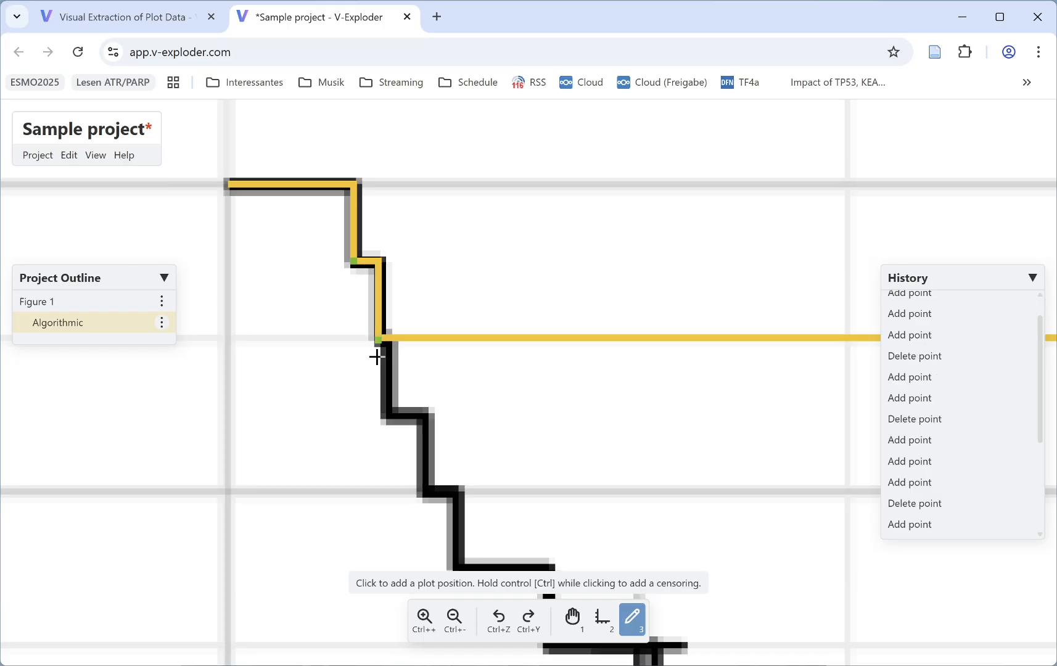
pyautogui.click(386, 413)
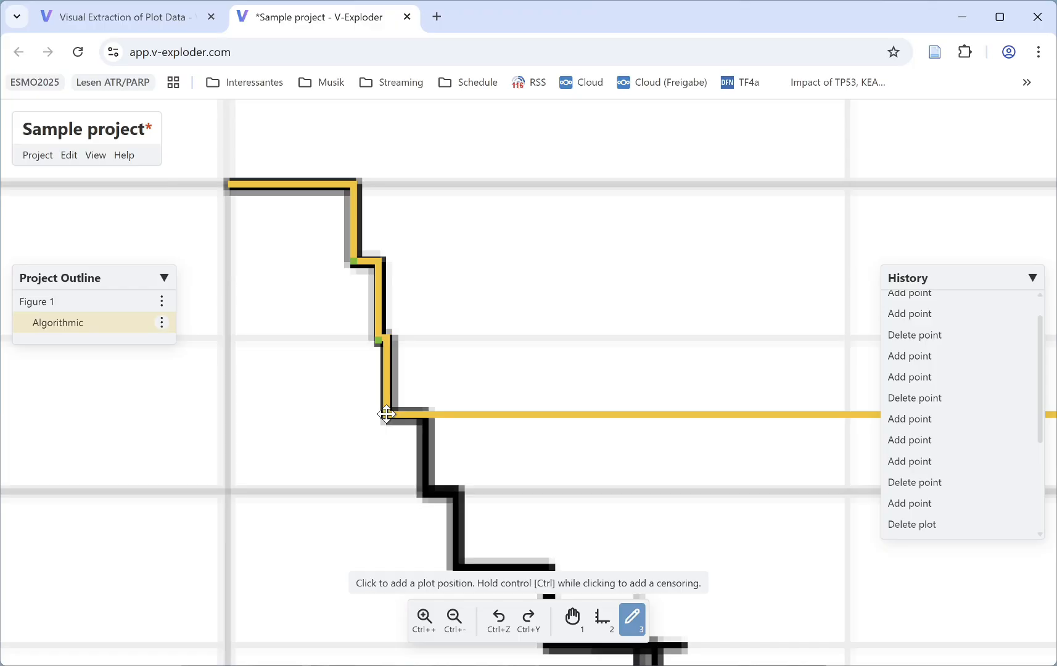
# Add plot positions at the base of the next four drops, down to the one just after 4 months.
pyautogui.click(424, 410)
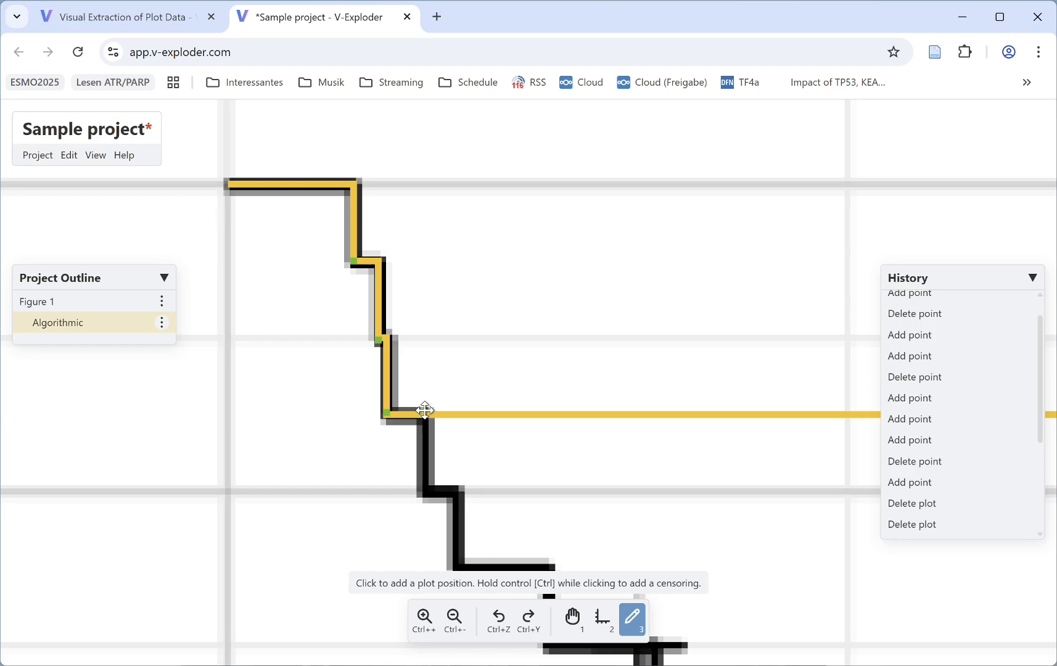
pyautogui.click(425, 490)
pyautogui.click(438, 423)
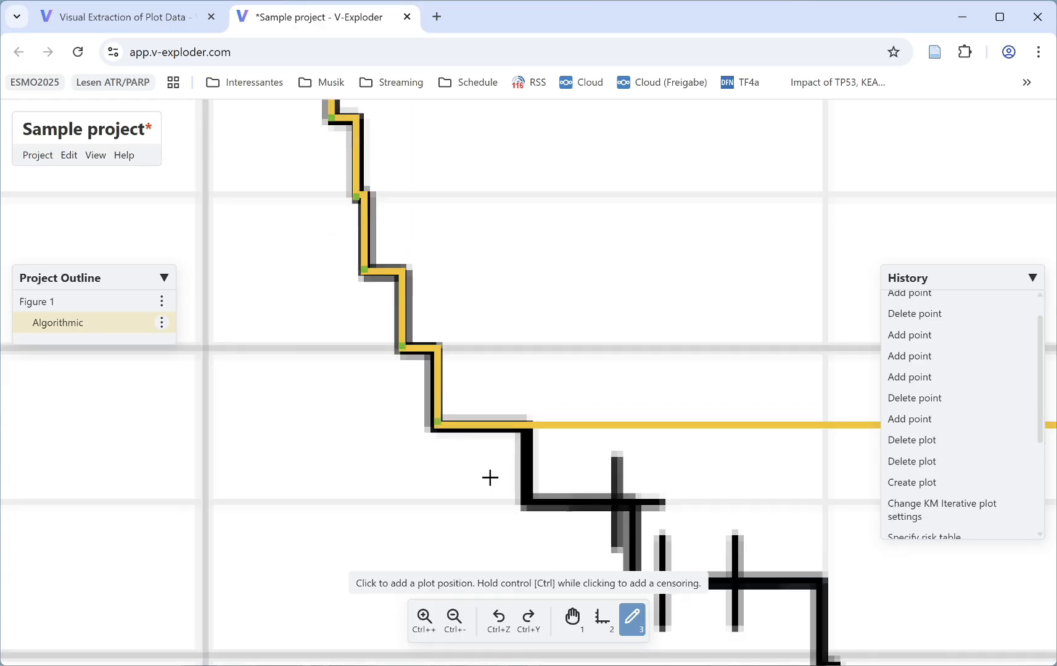
pyautogui.click(523, 499)
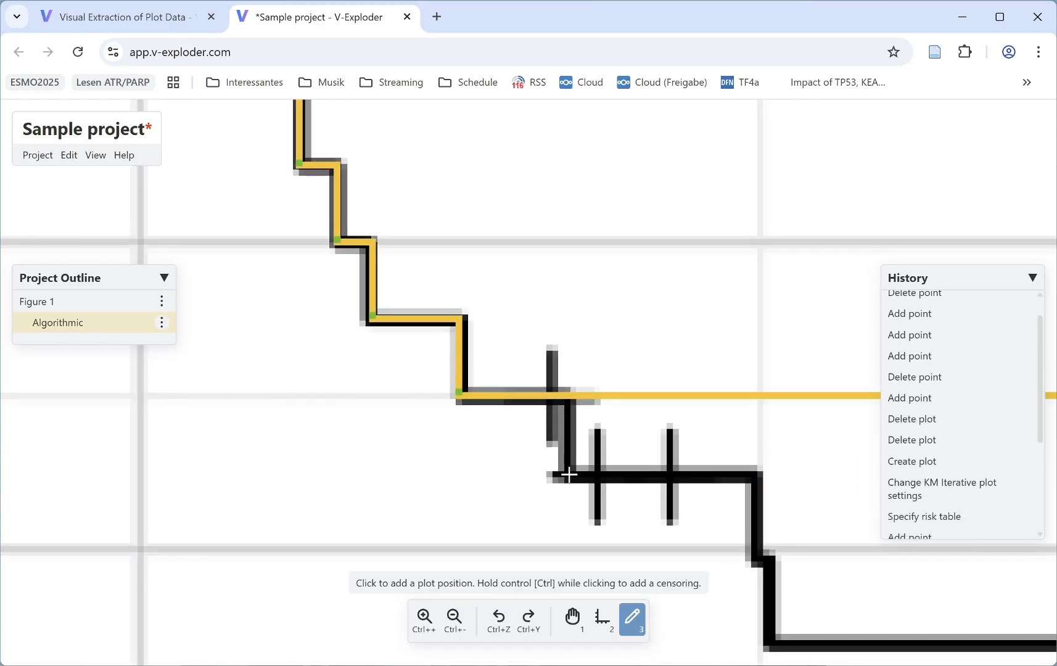
pyautogui.click(568, 472)
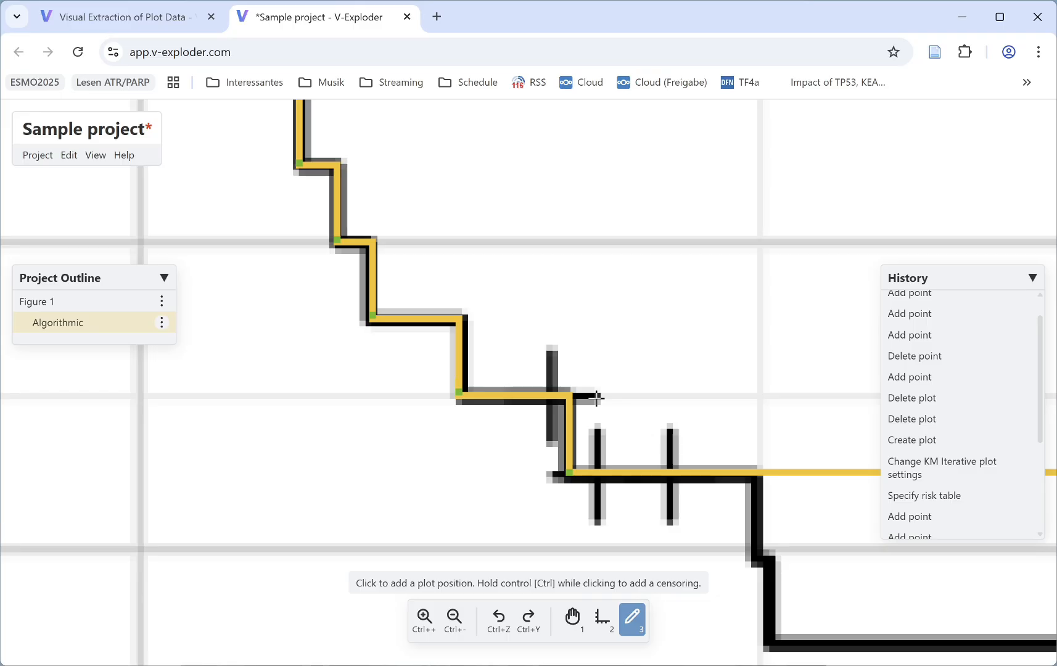
# Add three censorings stacked above the tick mark near 4 months and align the lowest one with the tick.
pyautogui.click(552, 328)
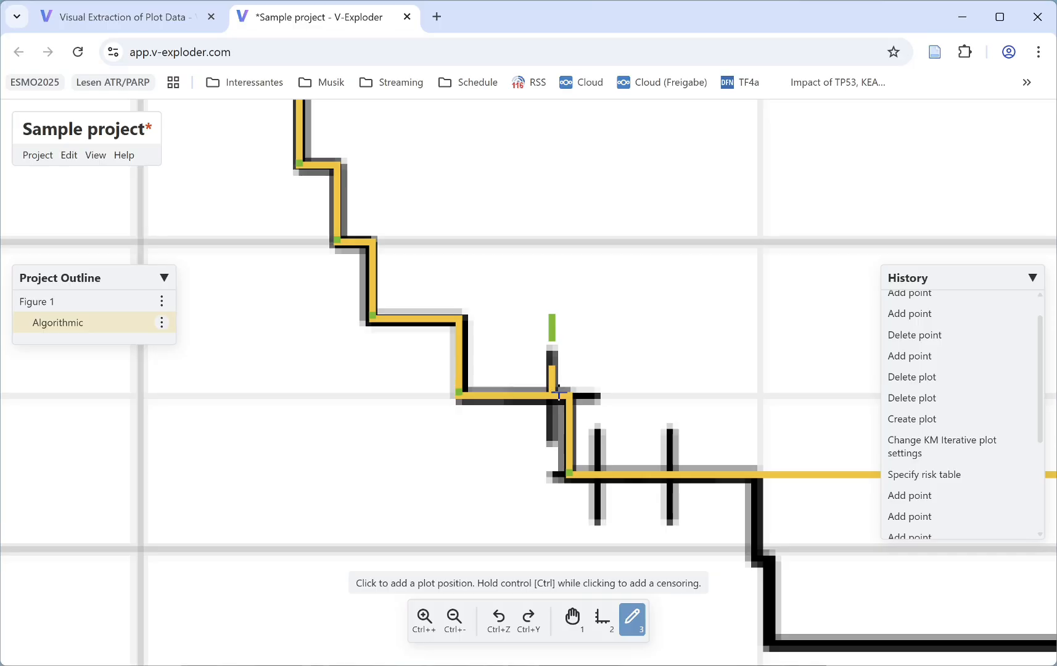
pyautogui.scroll(-2, 559, 395)
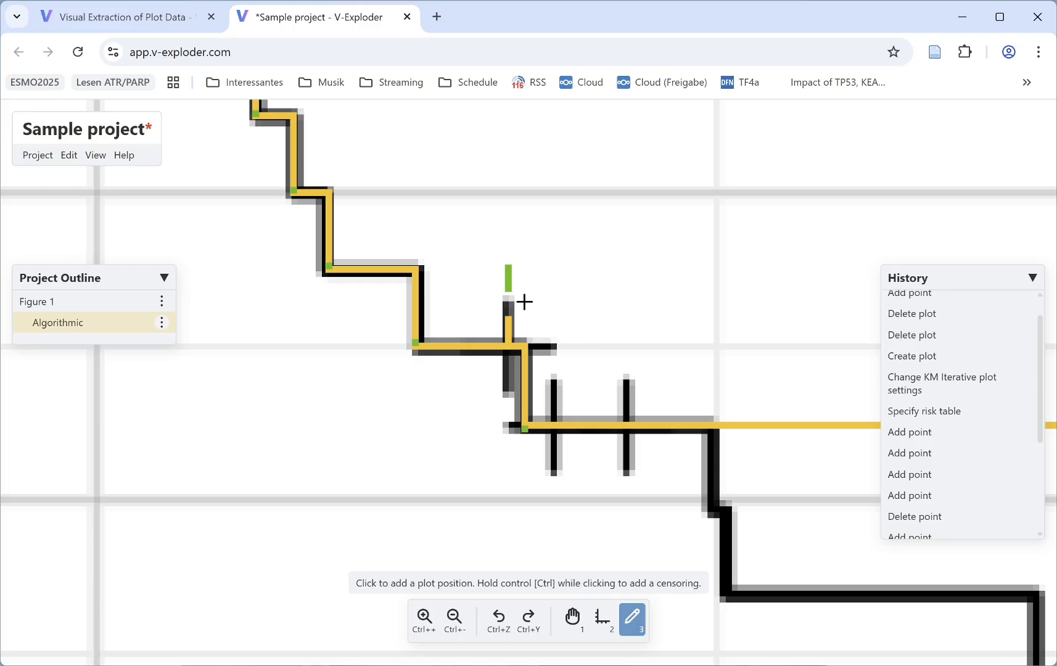
pyautogui.moveTo(504, 278)
pyautogui.mouseDown()
pyautogui.moveTo(508, 347)
pyautogui.moveTo(509, 264)
pyautogui.mouseUp()
pyautogui.click(511, 214)
pyautogui.click(510, 171)
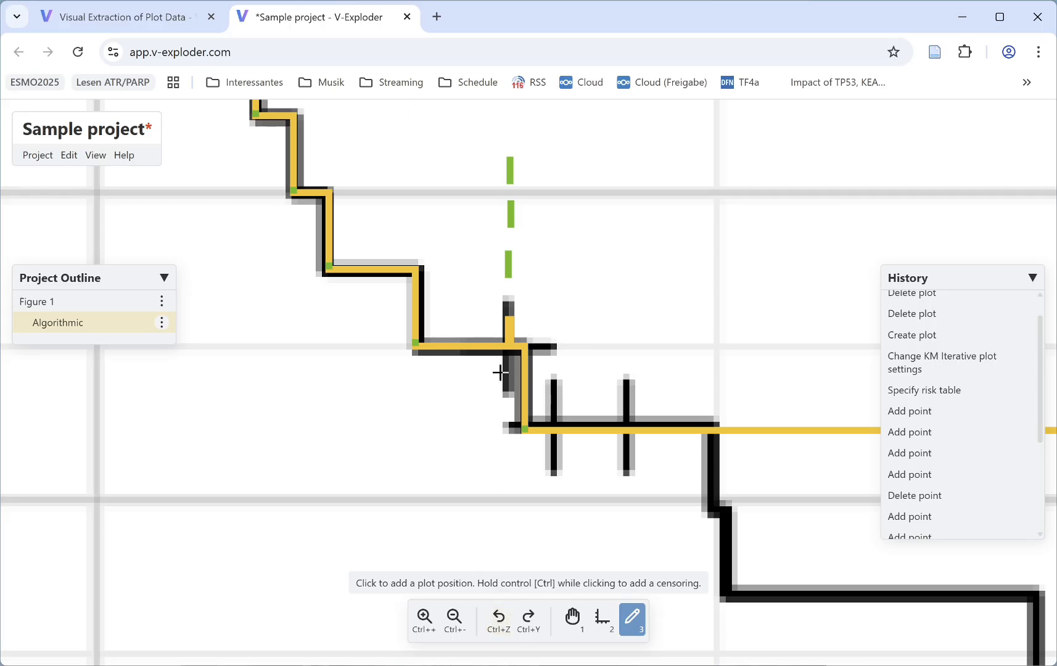
# Undo the two upper stacked censorings near 4 months and add a censoring at each of the next two tick marks, up to 5 months.
pyautogui.click(499, 616)
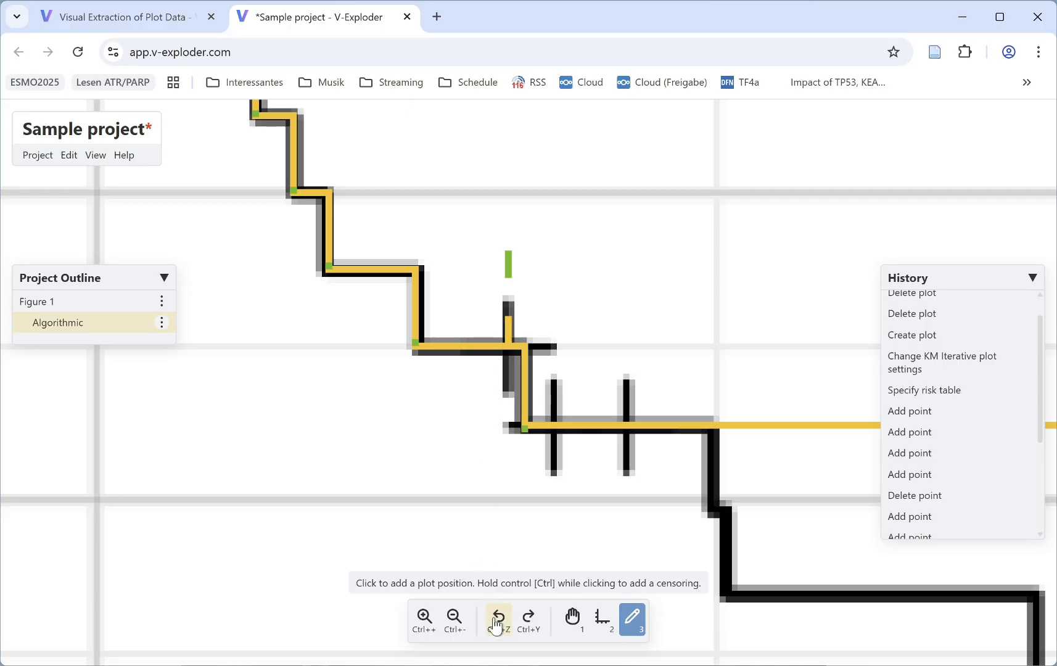
pyautogui.keyDown('ctrl'); pyautogui.click(555, 340); pyautogui.keyUp('ctrl')
pyautogui.keyDown('ctrl'); pyautogui.click(626, 343); pyautogui.keyUp('ctrl')
# Add plot positions at the base of the two drops at 6 months and the drop near 9 months.
pyautogui.moveTo(653, 334); pyautogui.dragTo(547, 223, button='middle')
pyautogui.click(607, 401)
pyautogui.click(618, 485)
pyautogui.moveTo(927, 618); pyautogui.dragTo(642, 491, button='middle')
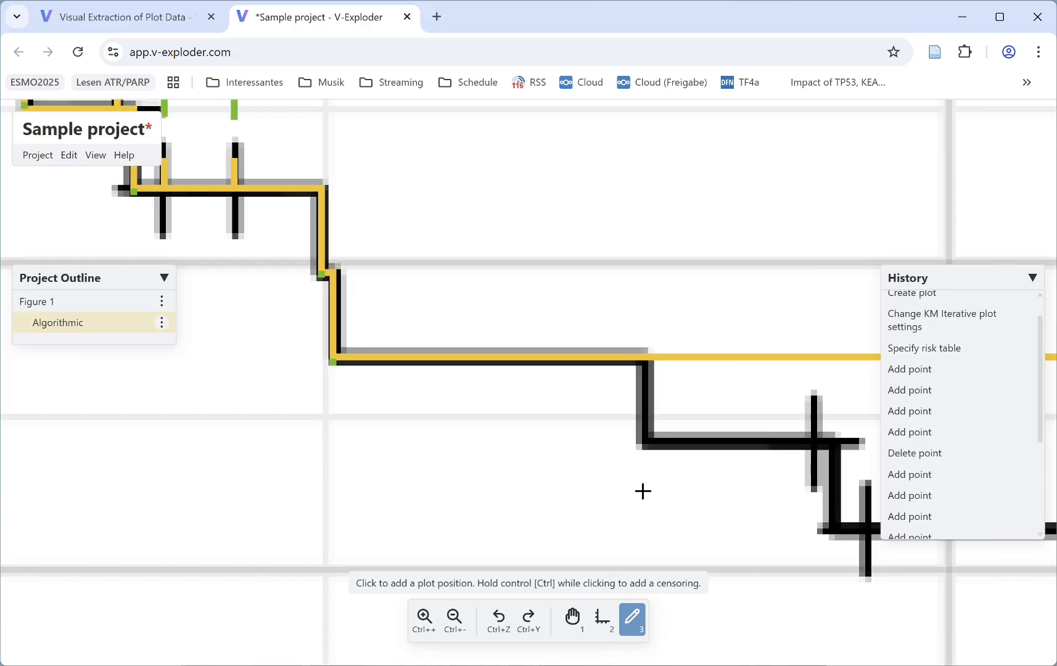
pyautogui.click(645, 442)
# Add censorings at the two tick marks around 11 months and a plot position at the base of the drop between them.
pyautogui.moveTo(806, 355); pyautogui.dragTo(627, 270, button='middle')
pyautogui.keyDown('ctrl'); pyautogui.click(633, 264); pyautogui.keyUp('ctrl')
pyautogui.keyDown('ctrl'); pyautogui.click(686, 427); pyautogui.keyUp('ctrl')
pyautogui.click(654, 442)
# Add plot positions at the base of the two drops around 14 months, with a censoring at the tick mark between them.
pyautogui.moveTo(660, 328); pyautogui.dragTo(500, 286, button='middle')
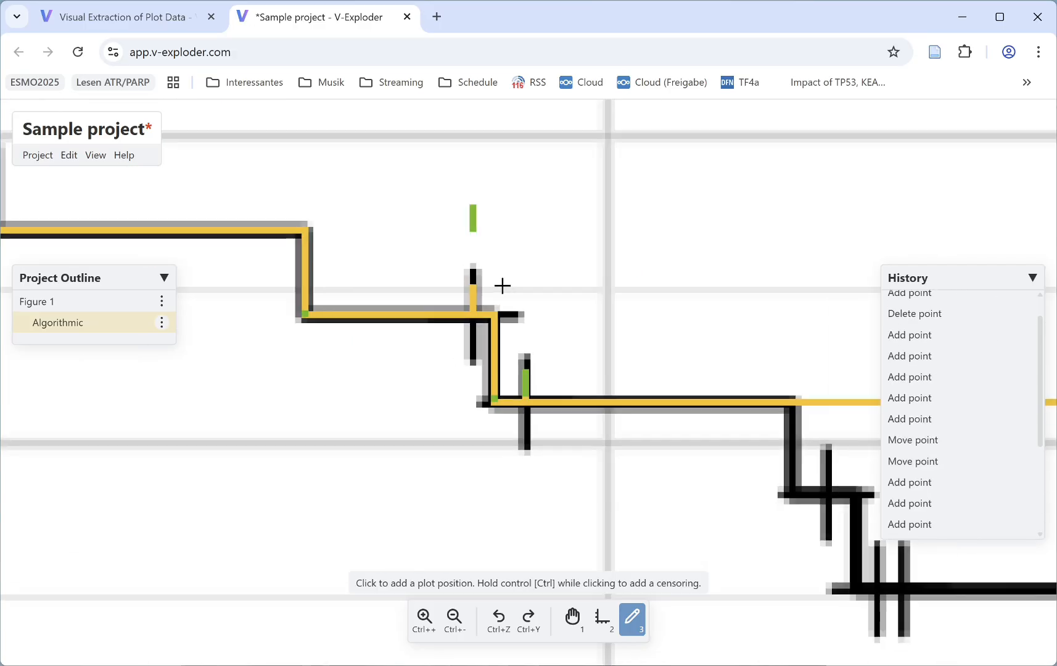
pyautogui.click(789, 491)
pyautogui.moveTo(783, 489); pyautogui.dragTo(531, 352, button='middle')
pyautogui.keyDown('ctrl'); pyautogui.click(576, 312); pyautogui.keyUp('ctrl')
pyautogui.click(609, 449)
pyautogui.moveTo(608, 449); pyautogui.dragTo(605, 449)
# Add censorings at the two tick marks just before 15 months and align the first with its tick.
pyautogui.keyDown('ctrl'); pyautogui.click(627, 371); pyautogui.keyUp('ctrl')
pyautogui.moveTo(626, 371); pyautogui.dragTo(625, 374)
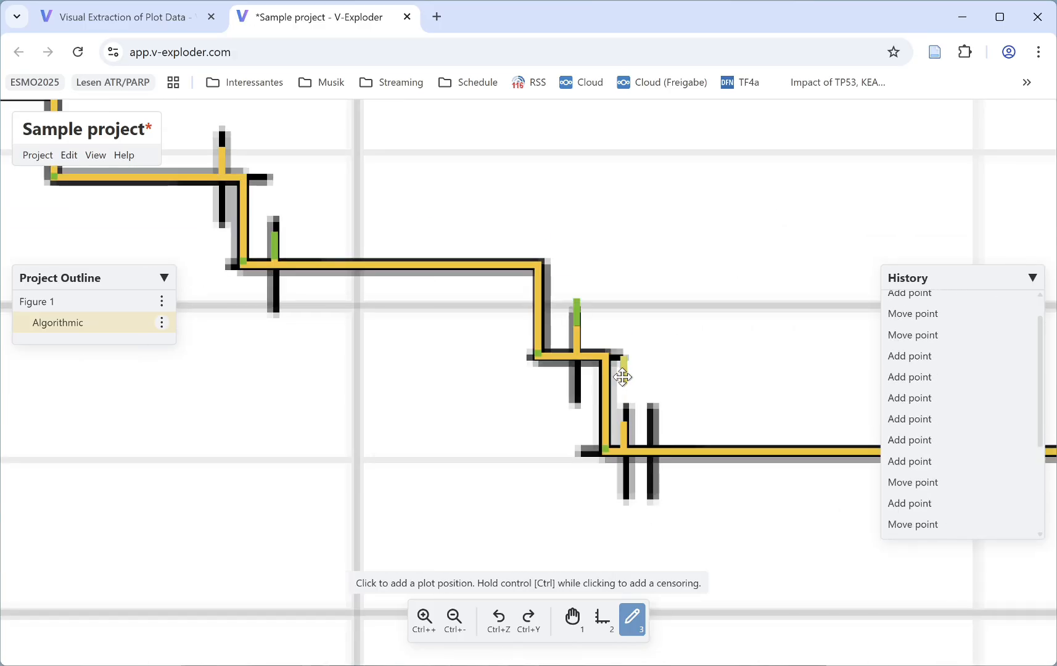
pyautogui.keyDown('ctrl'); pyautogui.click(653, 374); pyautogui.keyUp('ctrl')
# Add plot positions at the base of the five consecutive drops between 23 and about 24 months.
pyautogui.moveTo(676, 395); pyautogui.dragTo(234, 333, button='middle')
pyautogui.moveTo(925, 567); pyautogui.dragTo(503, 393, button='middle')
pyautogui.click(644, 319)
pyautogui.click(679, 422)
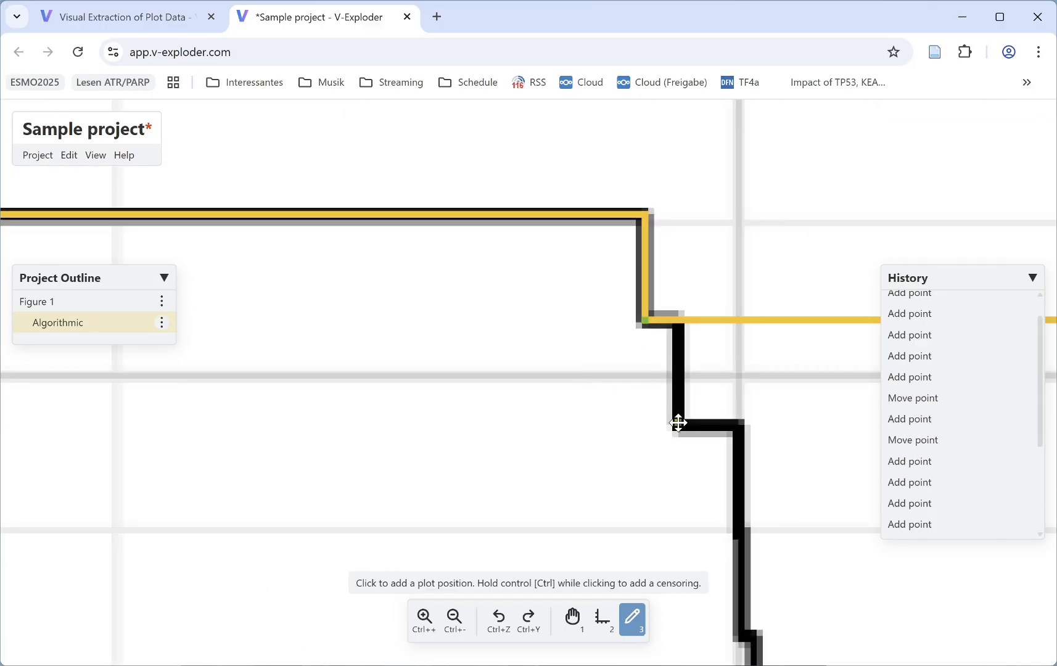
pyautogui.moveTo(714, 522); pyautogui.dragTo(436, 297, button='middle')
pyautogui.click(459, 305)
pyautogui.click(465, 411)
pyautogui.click(477, 517)
# Add censorings at the tick marks just after 24 months and near 31 months, aligning the first with its tick.
pyautogui.keyDown('ctrl'); pyautogui.click(545, 396); pyautogui.keyUp('ctrl')
pyautogui.moveTo(546, 396); pyautogui.dragTo(524, 403)
pyautogui.moveTo(771, 432); pyautogui.dragTo(316, 314, button='middle')
pyautogui.keyDown('ctrl'); pyautogui.click(753, 335); pyautogui.keyUp('ctrl')
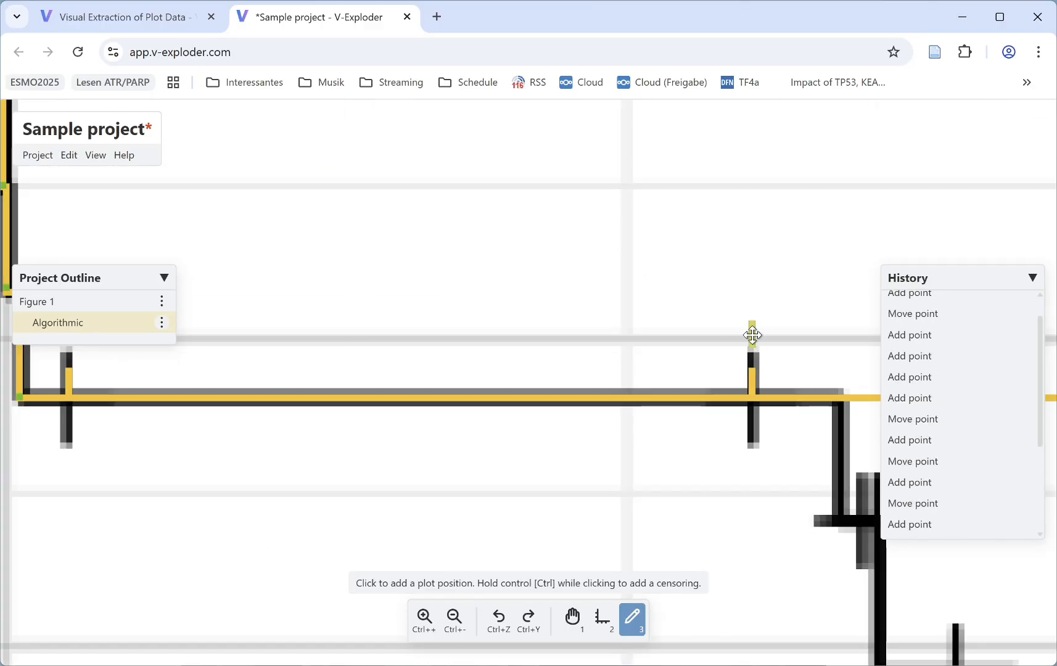
# Add plot positions at the base of the two drops after 32 months, with two adjacent censorings at the tick marks between them.
pyautogui.moveTo(753, 334); pyautogui.dragTo(514, 204, button='middle')
pyautogui.click(590, 386)
pyautogui.keyDown('ctrl'); pyautogui.click(630, 306); pyautogui.keyUp('ctrl')
pyautogui.moveTo(630, 307); pyautogui.dragTo(637, 349)
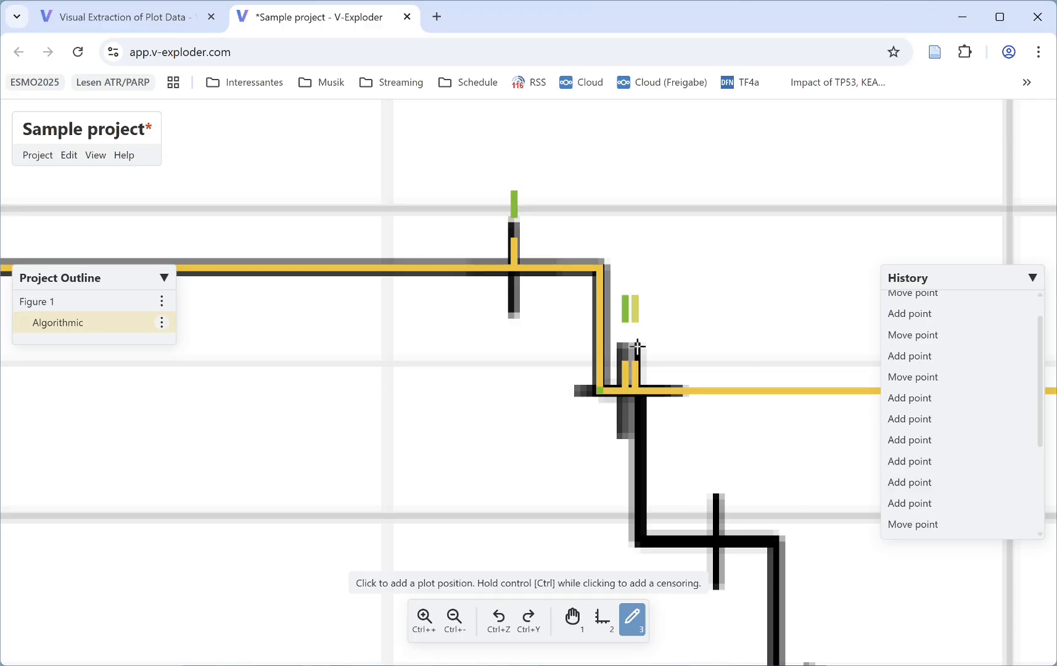
pyautogui.click(634, 534)
# Add plot positions at the base of the two drops around 34 months and censorings at the tick marks near 33 and 34 months.
pyautogui.moveTo(706, 496); pyautogui.dragTo(515, 256, button='middle')
pyautogui.keyDown('ctrl'); pyautogui.click(525, 224); pyautogui.keyUp('ctrl')
pyautogui.moveTo(524, 224); pyautogui.dragTo(527, 228)
pyautogui.click(581, 473)
pyautogui.keyDown('ctrl'); pyautogui.click(616, 391); pyautogui.keyUp('ctrl')
pyautogui.moveTo(624, 529); pyautogui.dragTo(552, 329, button='middle')
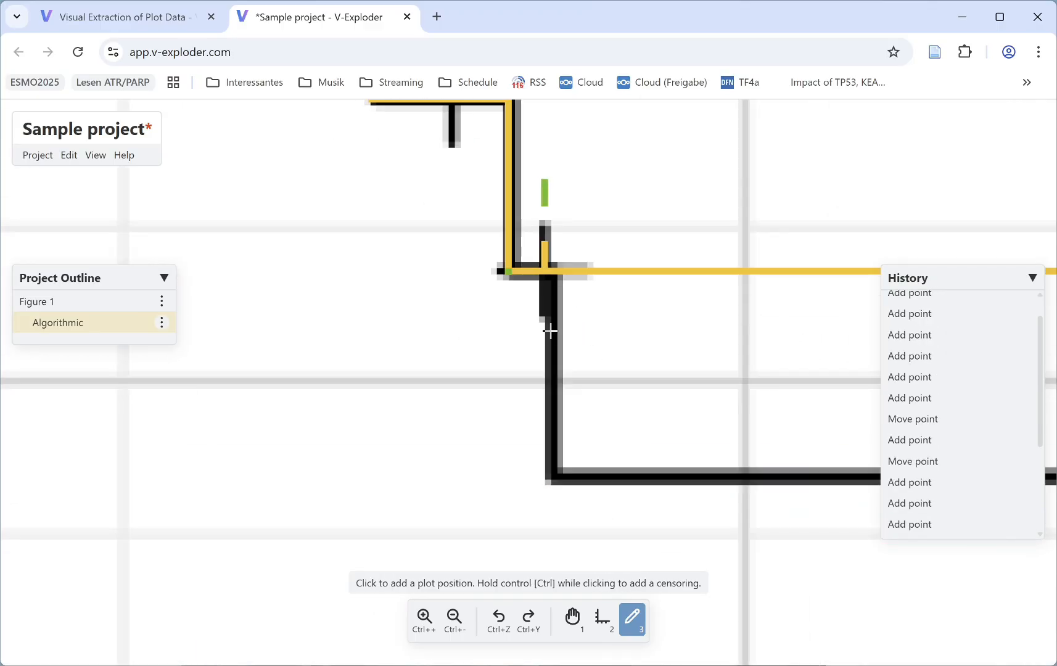
pyautogui.click(553, 478)
# Add a censoring near 38 months and align it with its tick mark.
pyautogui.moveTo(863, 479); pyautogui.dragTo(565, 420, button='middle')
pyautogui.keyDown('ctrl'); pyautogui.click(669, 346); pyautogui.keyUp('ctrl')
pyautogui.moveTo(669, 346); pyautogui.dragTo(663, 347)
# Add a plot position at the base of the drop near 41 months and a censoring beside it, aligning both with the curve.
pyautogui.moveTo(895, 586); pyautogui.dragTo(557, 383, button='middle')
pyautogui.click(627, 486)
pyautogui.keyDown('ctrl'); pyautogui.click(660, 393); pyautogui.keyUp('ctrl')
pyautogui.moveTo(661, 393); pyautogui.dragTo(651, 394)
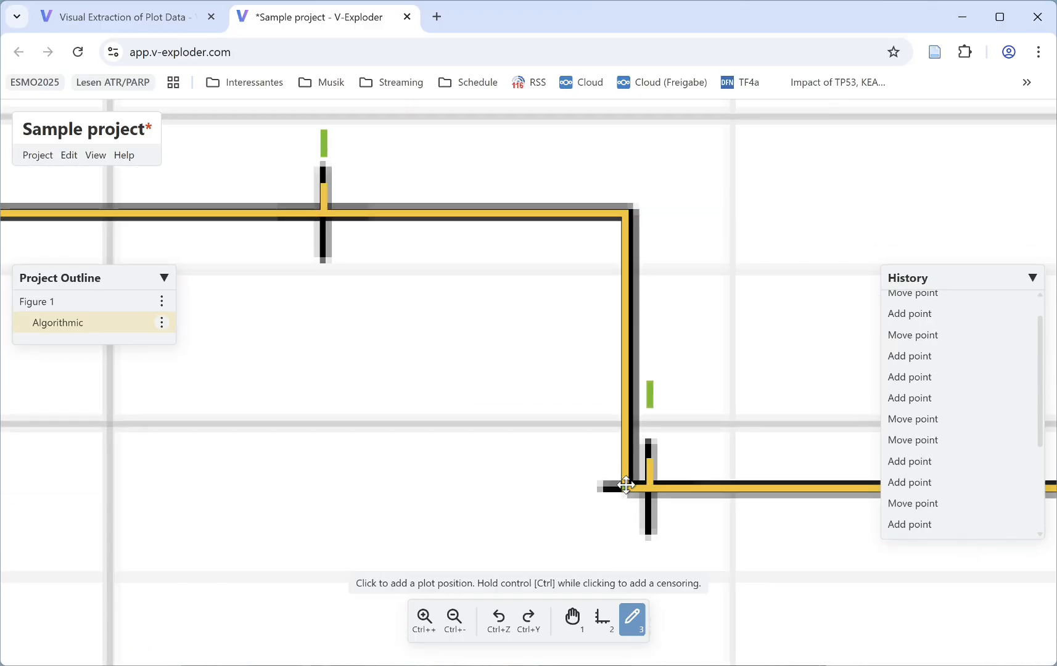
pyautogui.moveTo(630, 486); pyautogui.dragTo(626, 486)
# Add the last censoring at the end of the curve, between 54 and 60 months, and align it with its tick mark.
pyautogui.moveTo(999, 520); pyautogui.dragTo(606, 331, button='middle')
pyautogui.scroll(-3, 606, 331)
pyautogui.moveTo(931, 319); pyautogui.dragTo(613, 349, button='middle')
pyautogui.scroll(4, 613, 348)
pyautogui.keyDown('ctrl'); pyautogui.click(658, 356); pyautogui.keyUp('ctrl')
pyautogui.moveTo(657, 357); pyautogui.dragTo(653, 356)
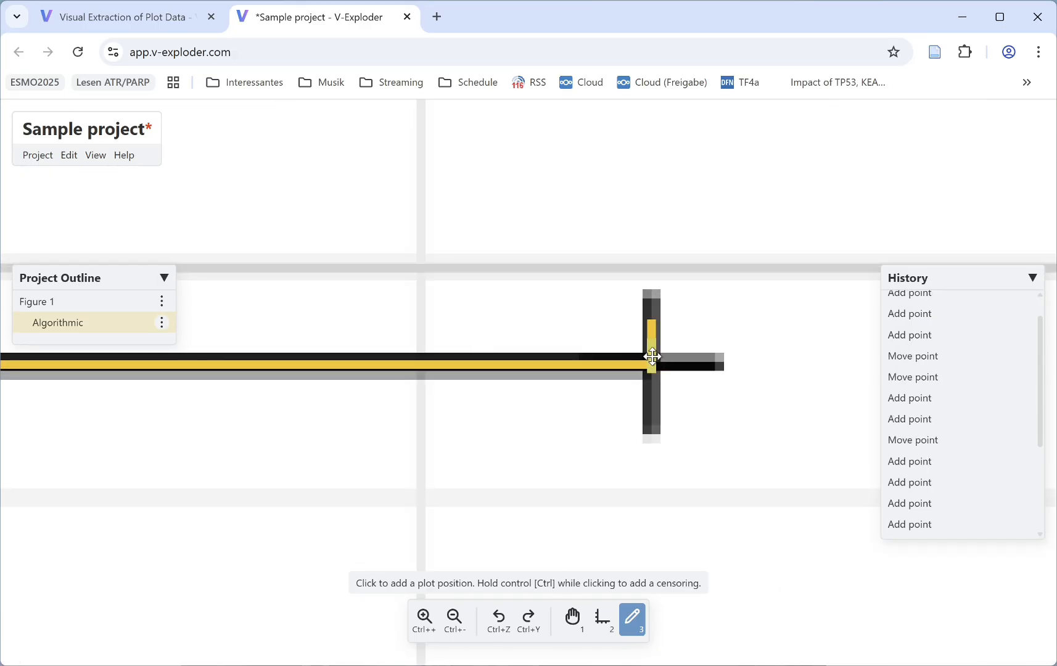
# Change the Algorithmic plot's reconstruction method to Guyot in its plot settings.
pyautogui.scroll(-1, 652, 357)
pyautogui.scroll(-3, 652, 356)
pyautogui.moveTo(654, 356); pyautogui.dragTo(758, 306, button='middle')
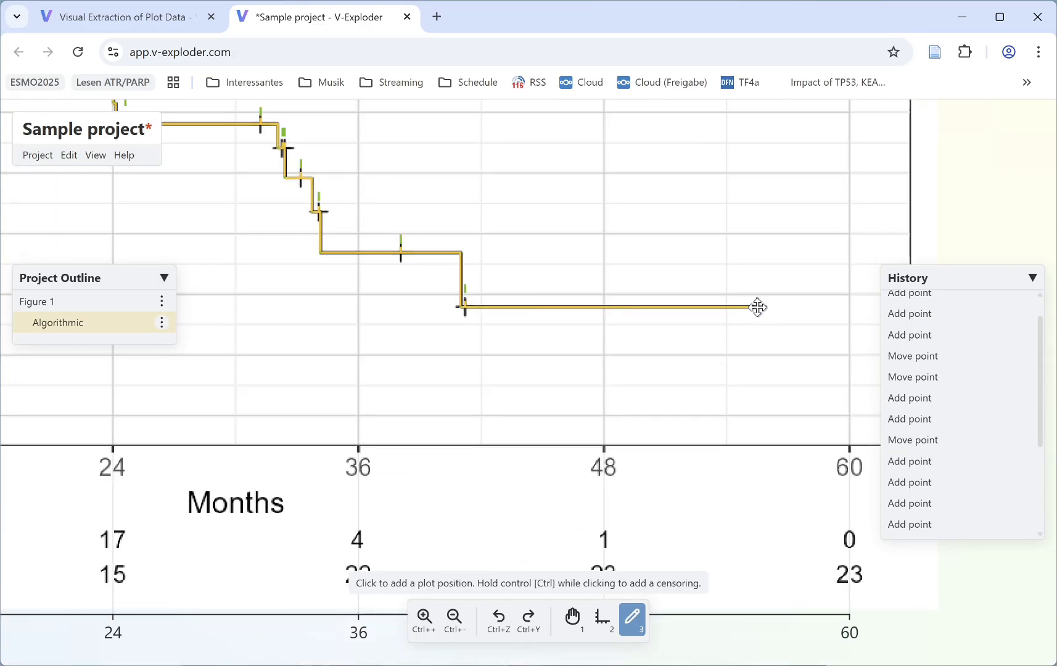
pyautogui.scroll(-5, 758, 306)
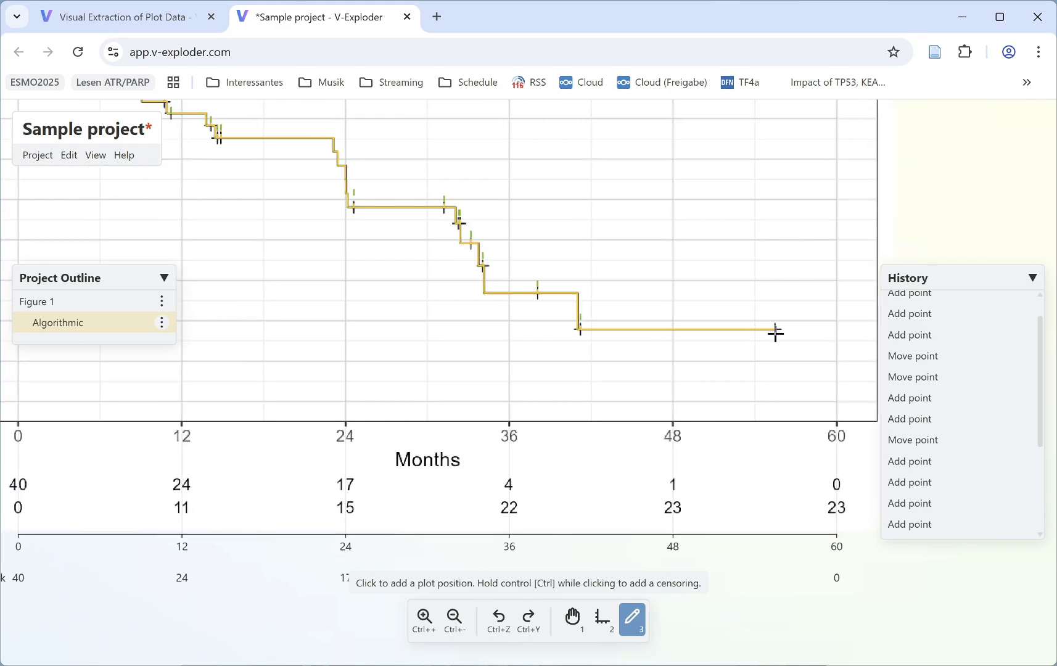
pyautogui.moveTo(757, 356); pyautogui.dragTo(764, 360, button='middle')
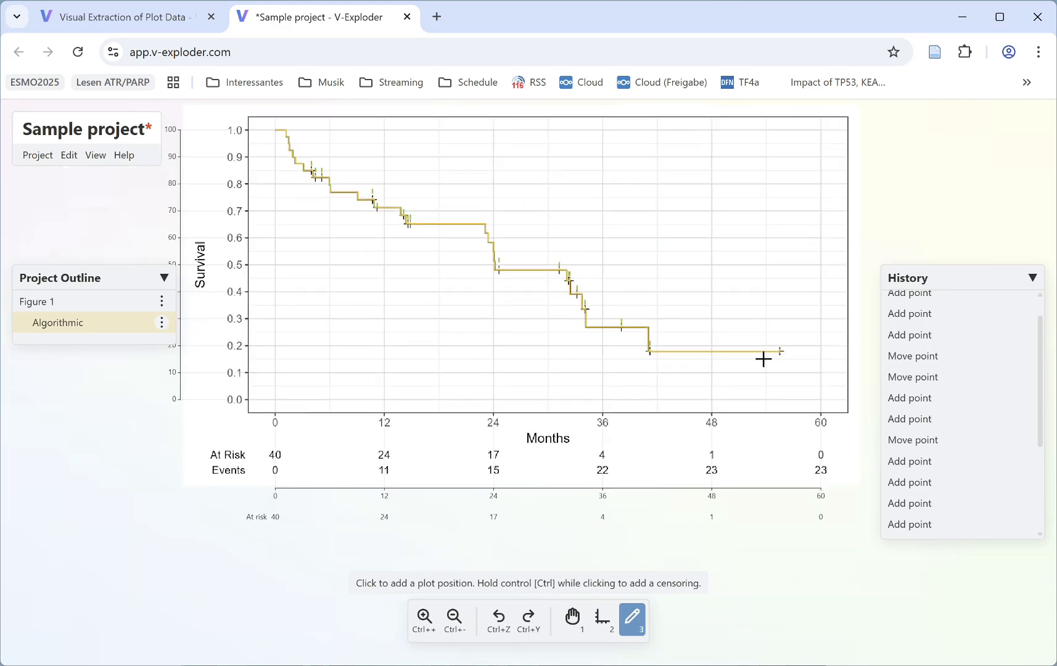
pyautogui.moveTo(763, 359); pyautogui.dragTo(763, 386, button='middle')
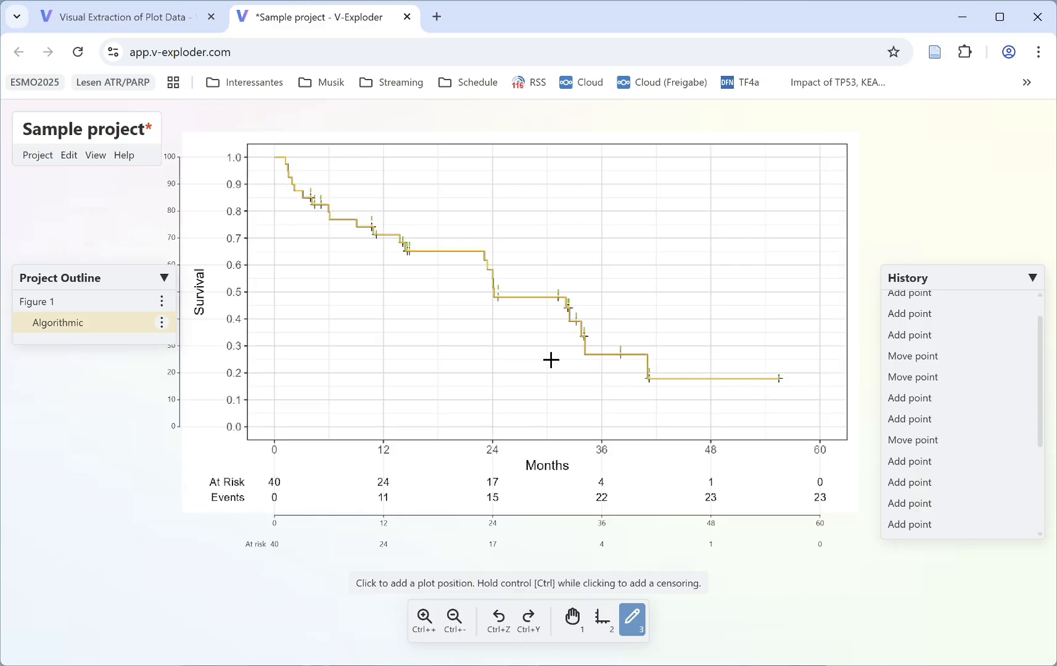
pyautogui.click(162, 322)
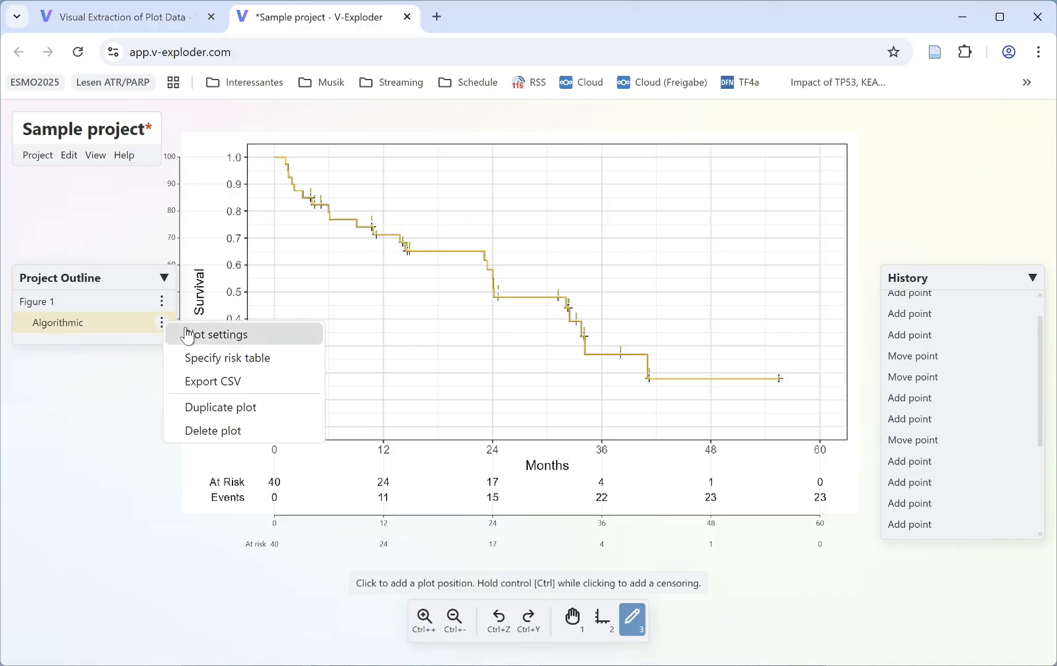
pyautogui.click(279, 344)
pyautogui.click(393, 338)
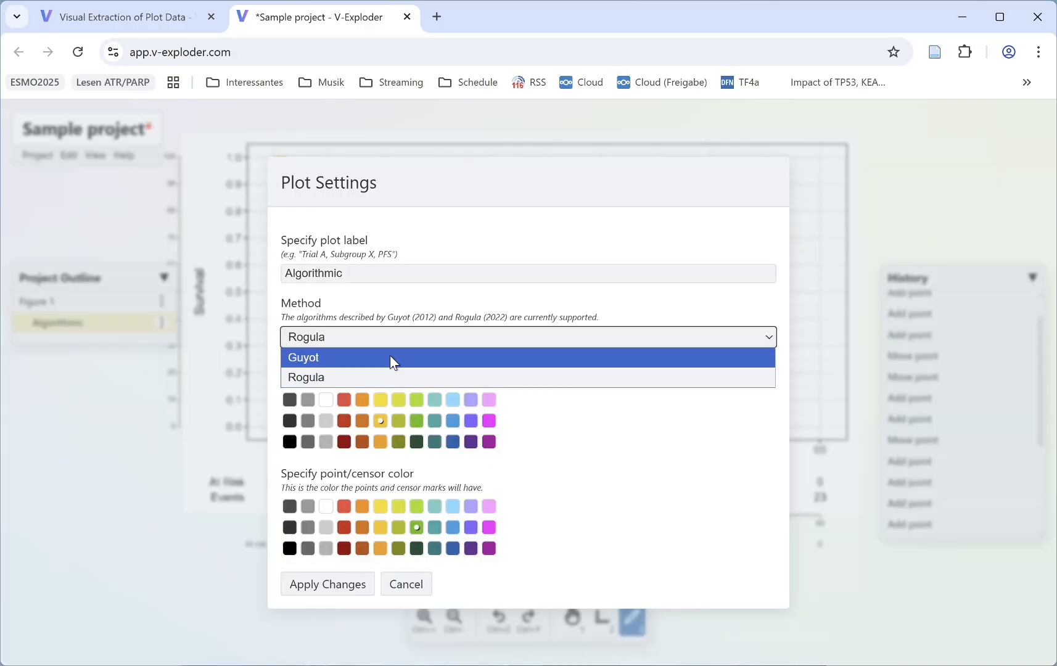
pyautogui.click(391, 356)
pyautogui.click(337, 586)
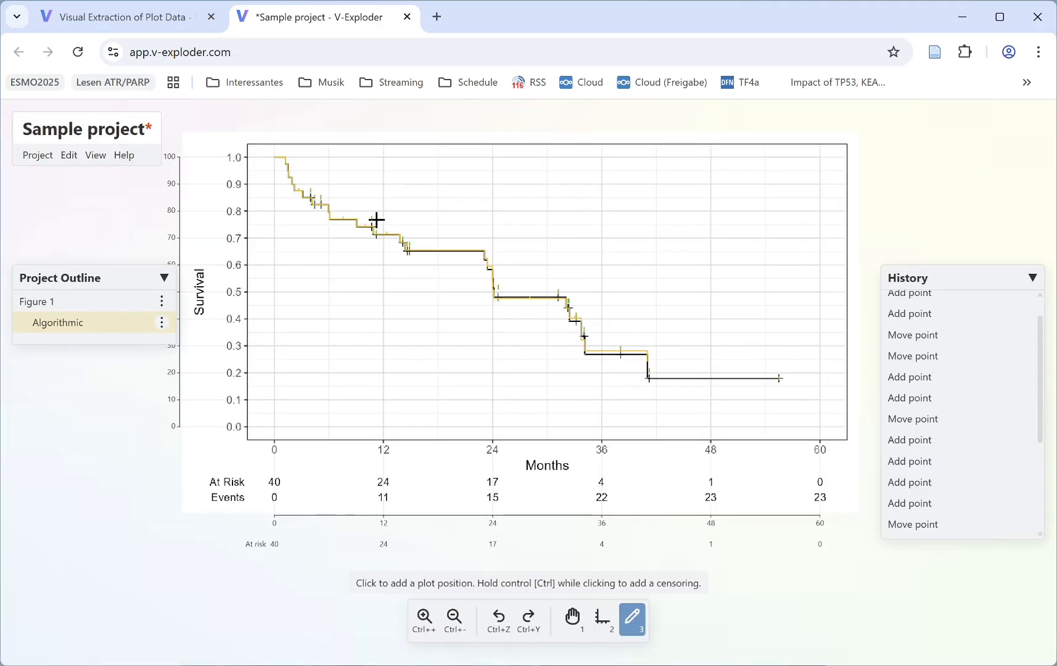
# Align the censoring near 5 months with its tick mark.
pyautogui.scroll(10, 376, 219)
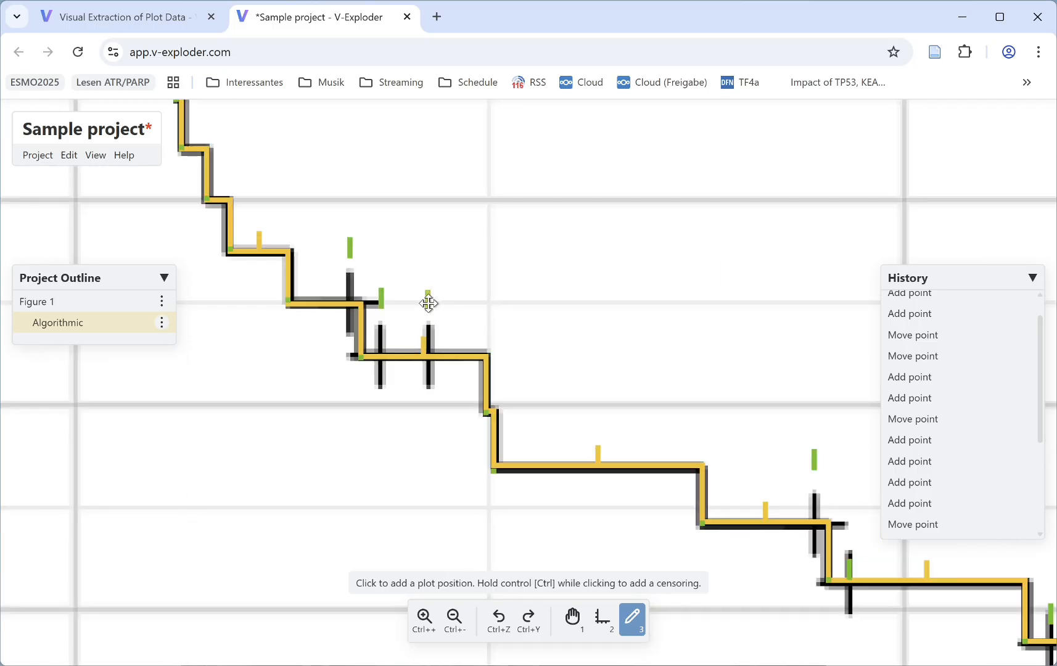
pyautogui.scroll(2, 428, 303)
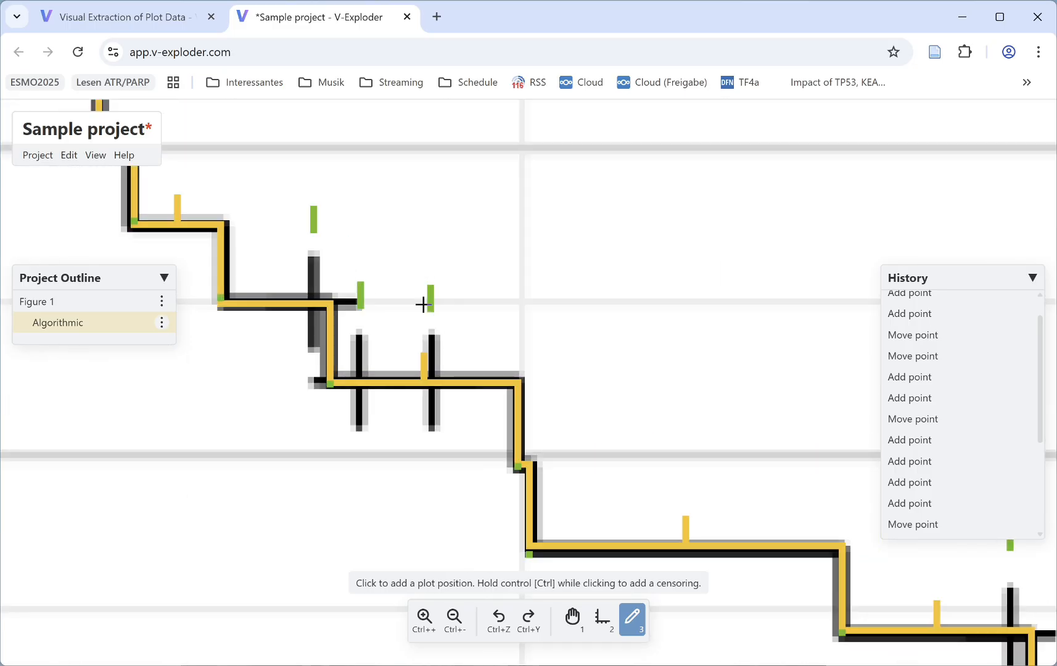
pyautogui.moveTo(429, 302)
pyautogui.mouseDown()
pyautogui.moveTo(449, 261)
pyautogui.moveTo(420, 284)
pyautogui.moveTo(467, 295)
pyautogui.moveTo(429, 291)
pyautogui.moveTo(432, 300)
pyautogui.mouseUp()
# Compare the Guyot reconstruction's curve and estimated censorings with the original plot along its whole length.
pyautogui.moveTo(432, 301); pyautogui.dragTo(474, 330, button='middle')
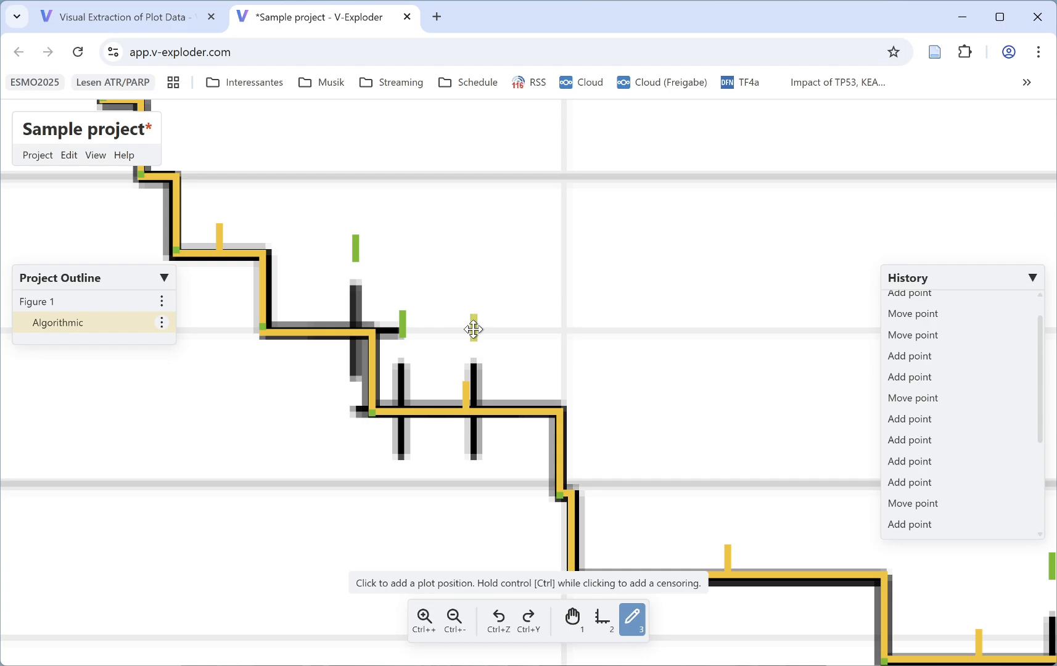
pyautogui.moveTo(387, 274); pyautogui.dragTo(590, 380, button='middle')
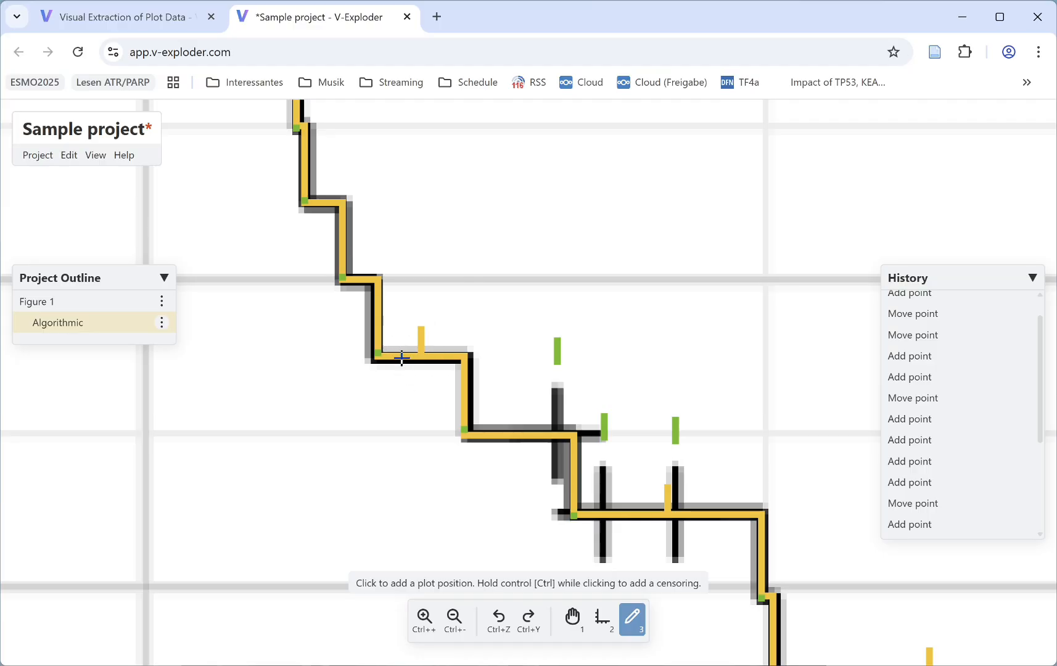
pyautogui.moveTo(716, 535)
pyautogui.mouseDown(button='middle')
pyautogui.moveTo(545, 415)
pyautogui.moveTo(308, 327)
pyautogui.mouseUp(button='middle')
pyautogui.moveTo(709, 535)
pyautogui.mouseDown(button='middle')
pyautogui.moveTo(444, 399)
pyautogui.moveTo(362, 344)
pyautogui.mouseUp(button='middle')
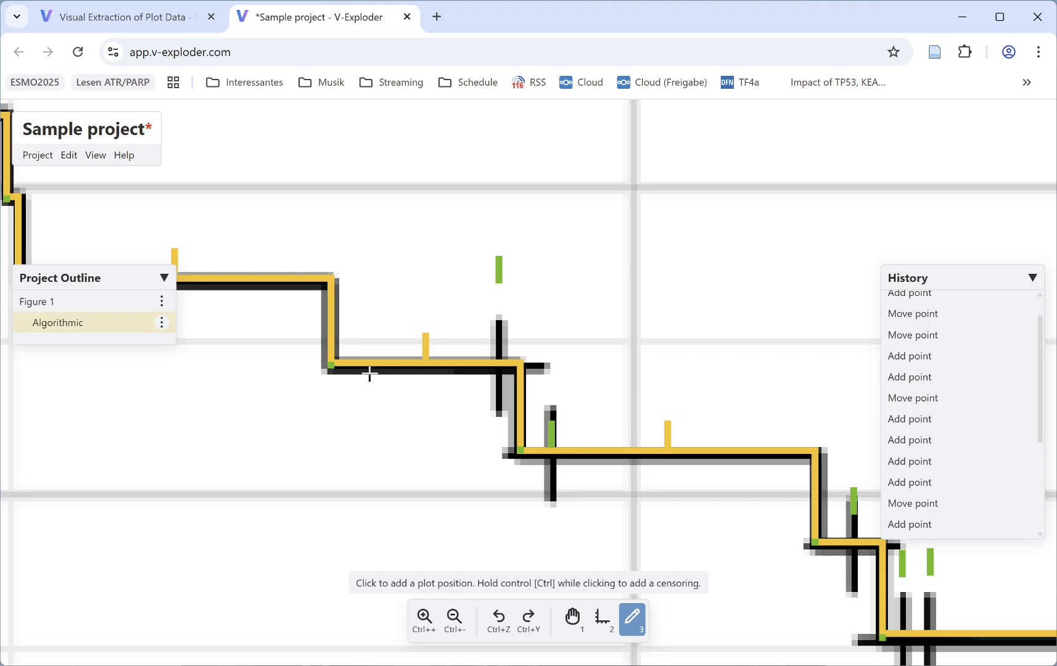
pyautogui.scroll(-5, 524, 386)
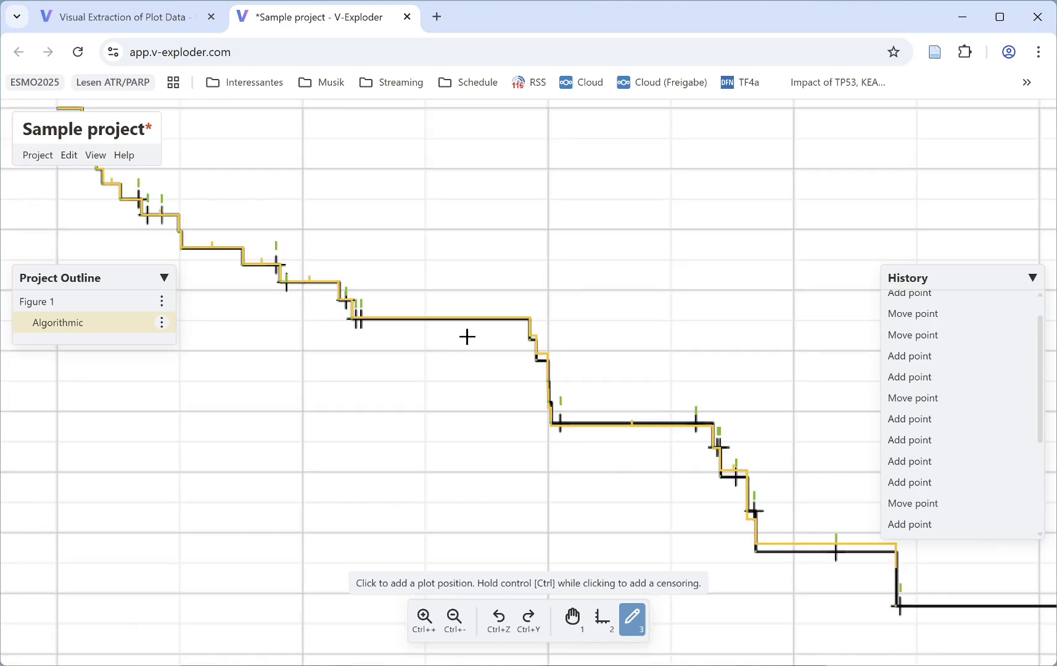
pyautogui.moveTo(637, 400); pyautogui.dragTo(389, 251, button='middle')
pyautogui.moveTo(669, 375); pyautogui.dragTo(453, 336, button='middle')
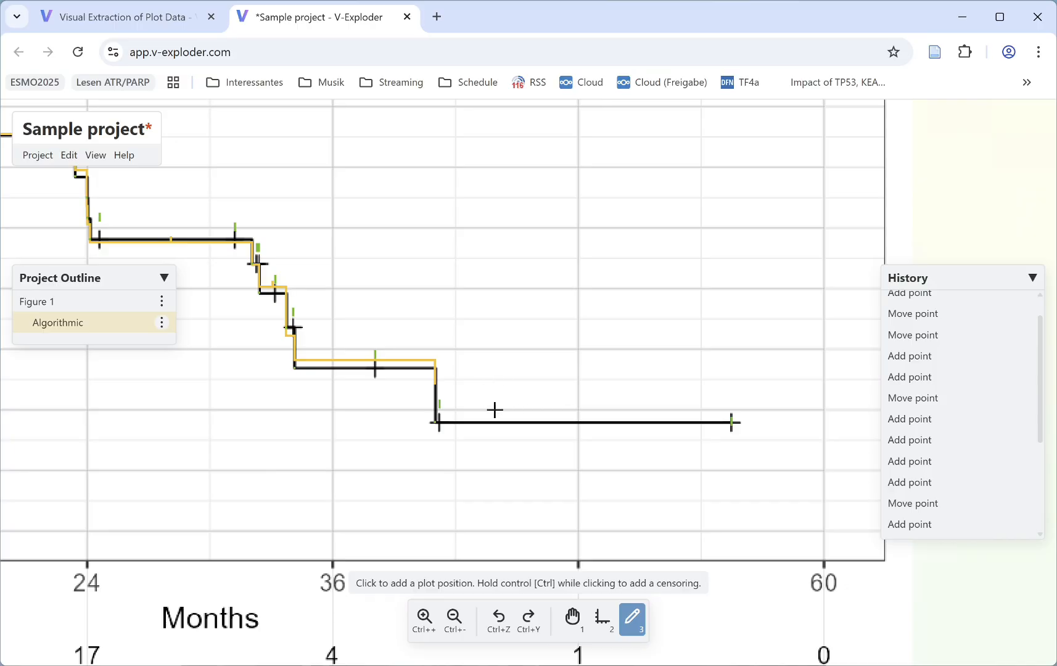
pyautogui.scroll(-4, 485, 409)
pyautogui.moveTo(481, 410); pyautogui.dragTo(599, 419, button='middle')
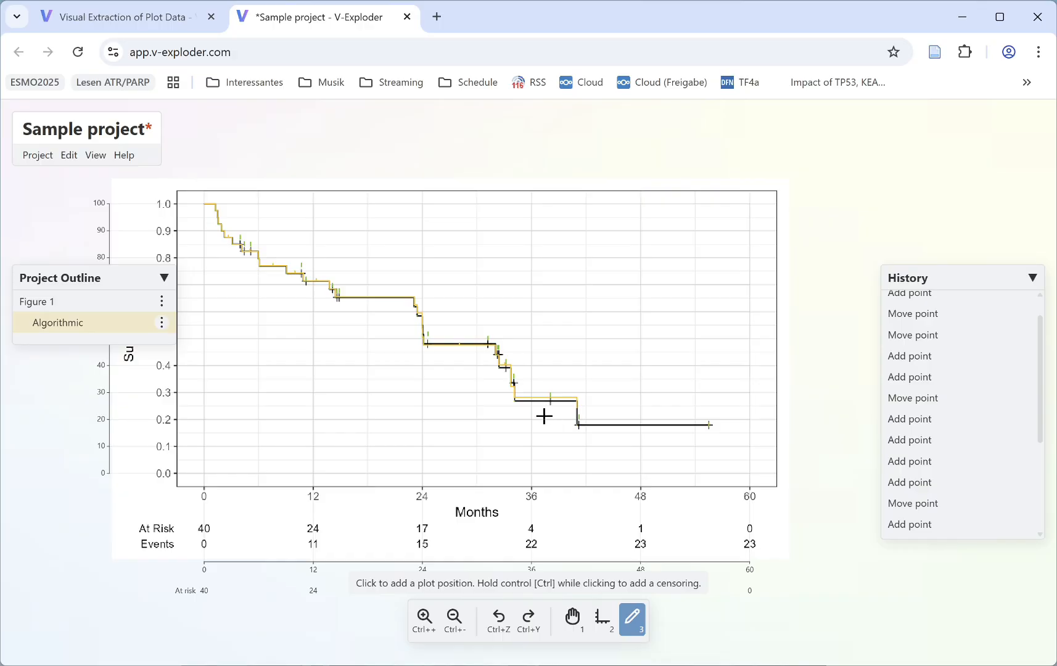
pyautogui.scroll(4, 543, 416)
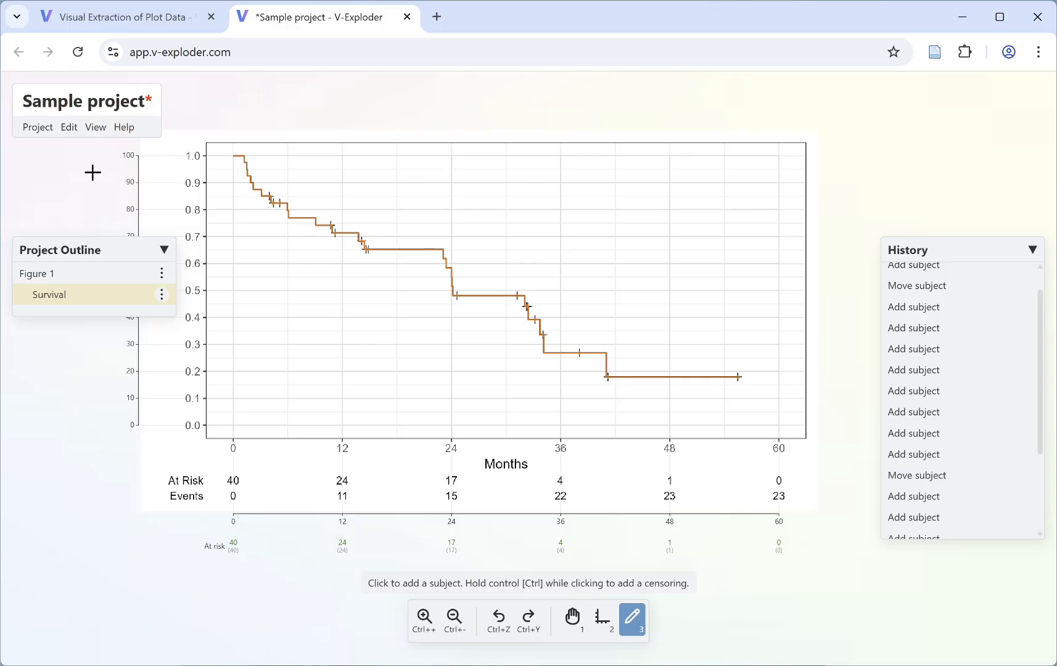
pyautogui.click(36, 128)
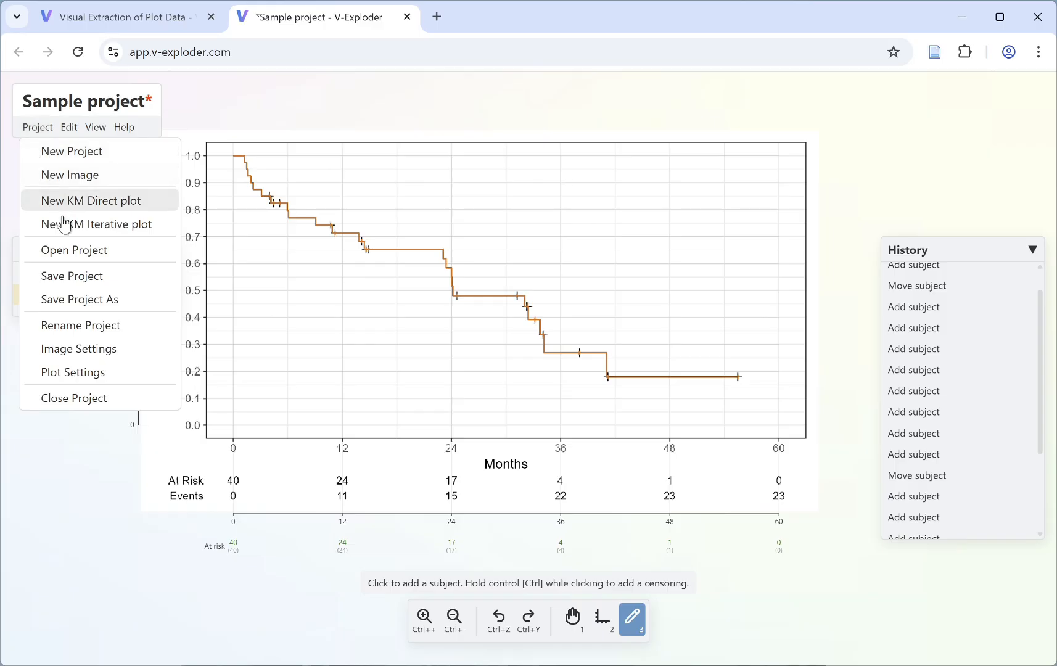
pyautogui.click(81, 282)
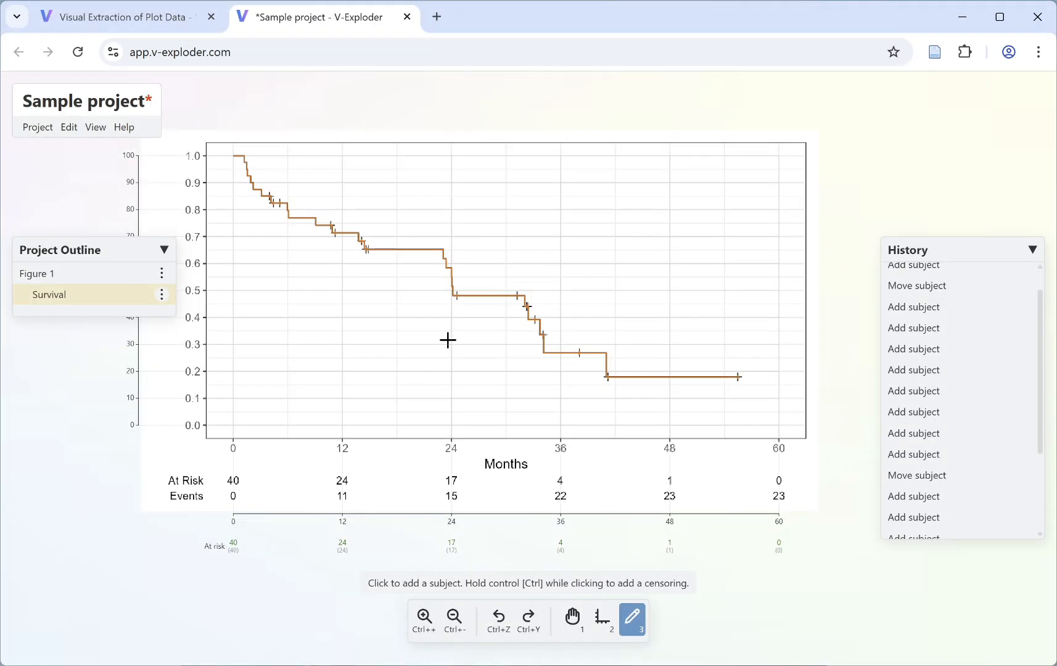
# Export the Survival plot's subject-level data and download it as a semicolon-separated CSV file.
pyautogui.click(161, 295)
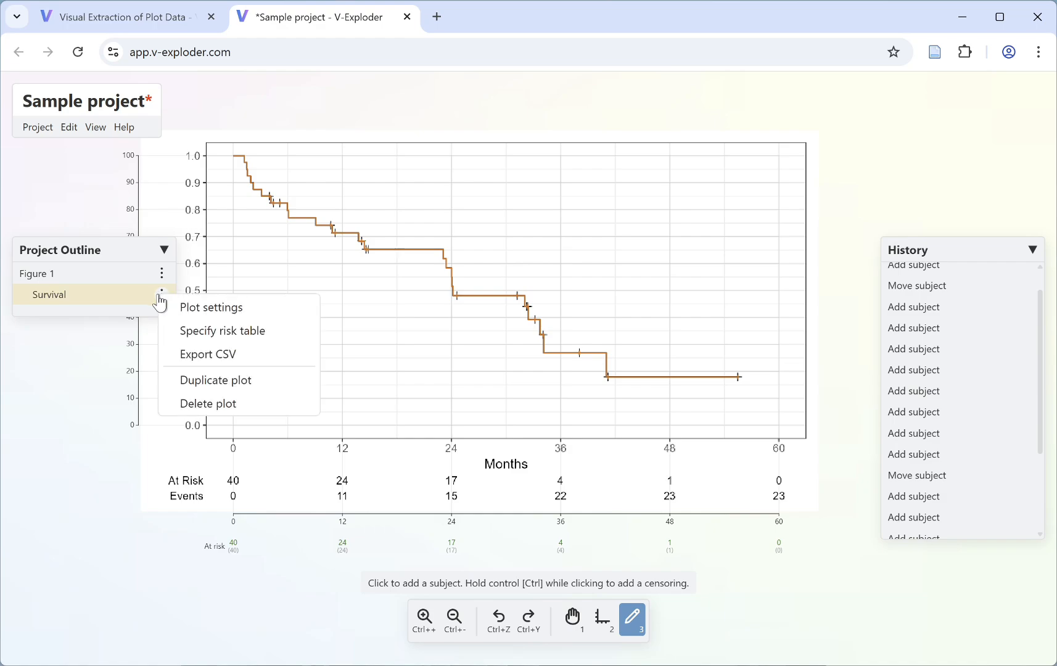
pyautogui.click(208, 355)
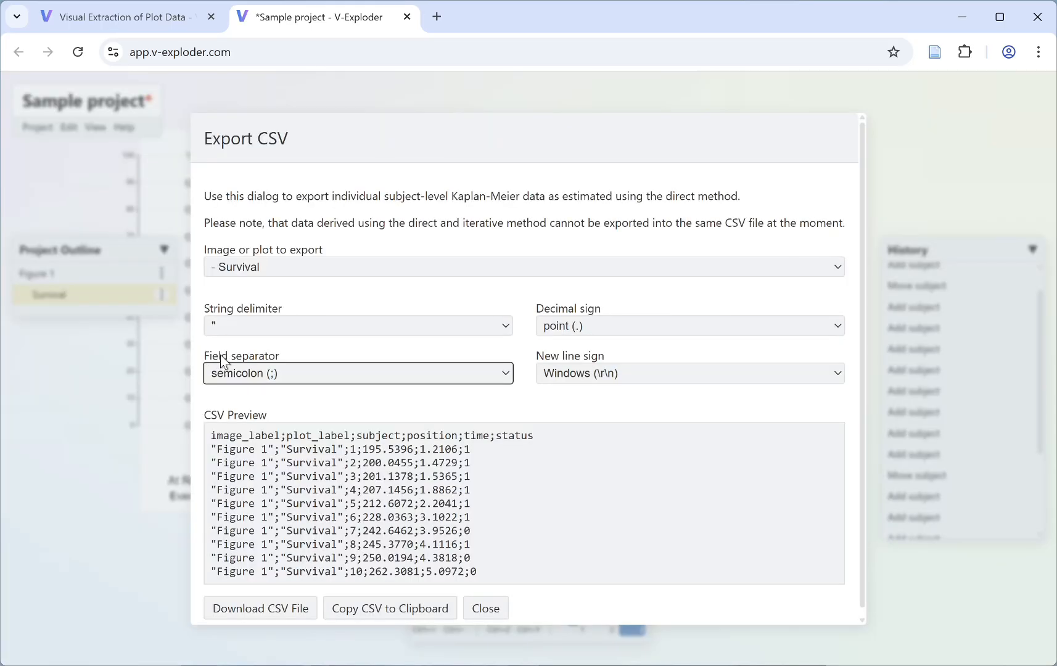
pyautogui.click(280, 616)
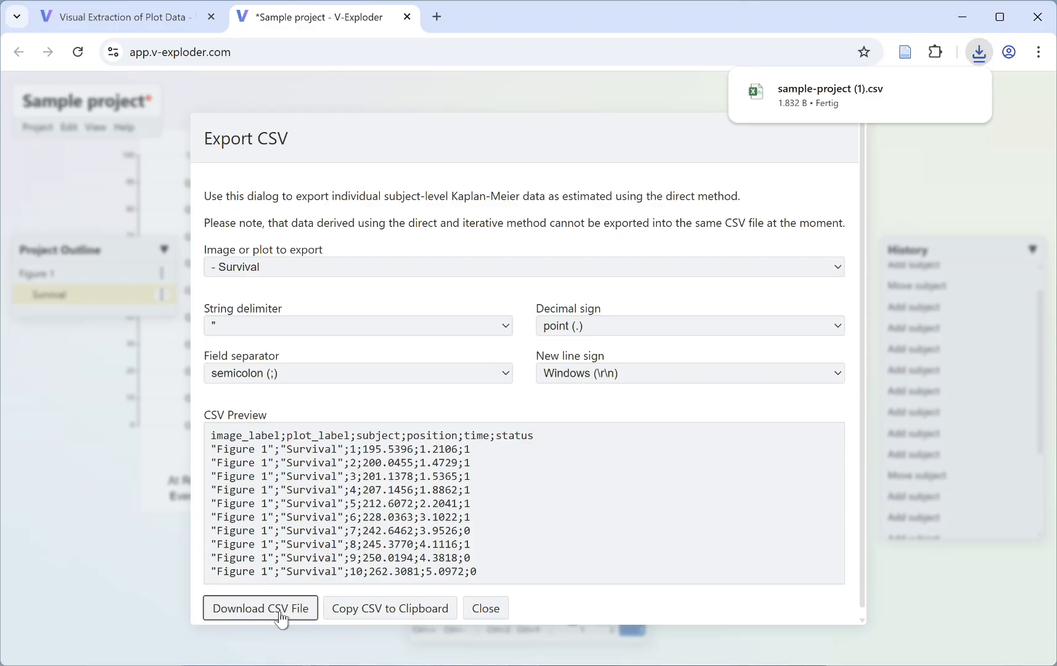